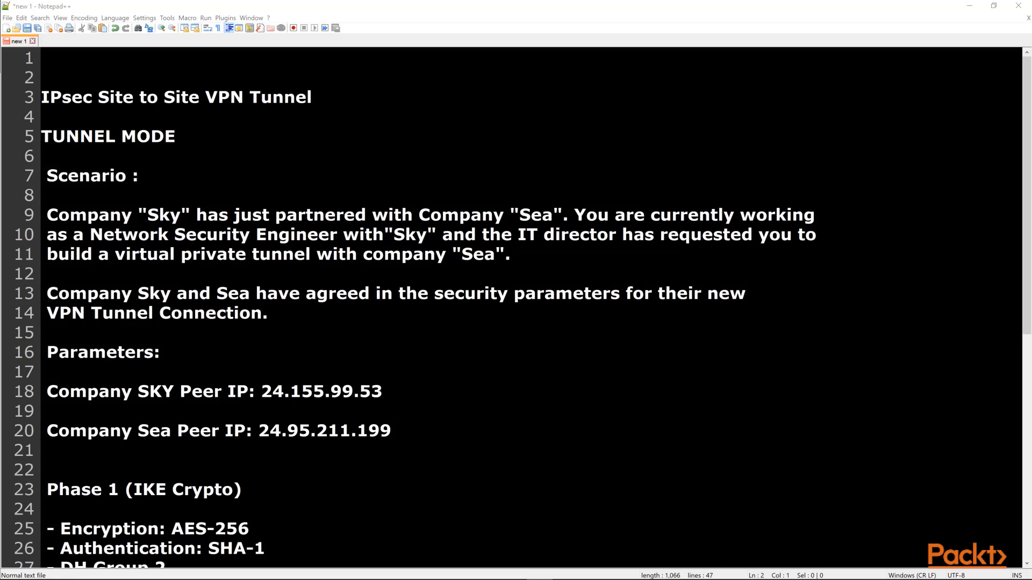
Review the VPN scenario and the peer IP addresses of companies Sky and Sea in the notes.
scroll(343, 293, down, 4)
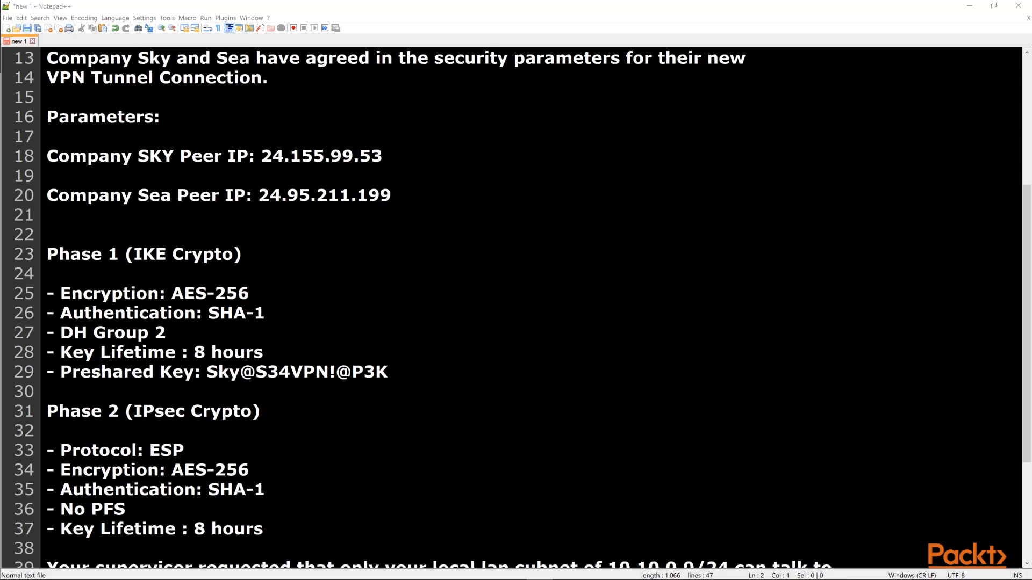
drag(261, 157, 381, 159)
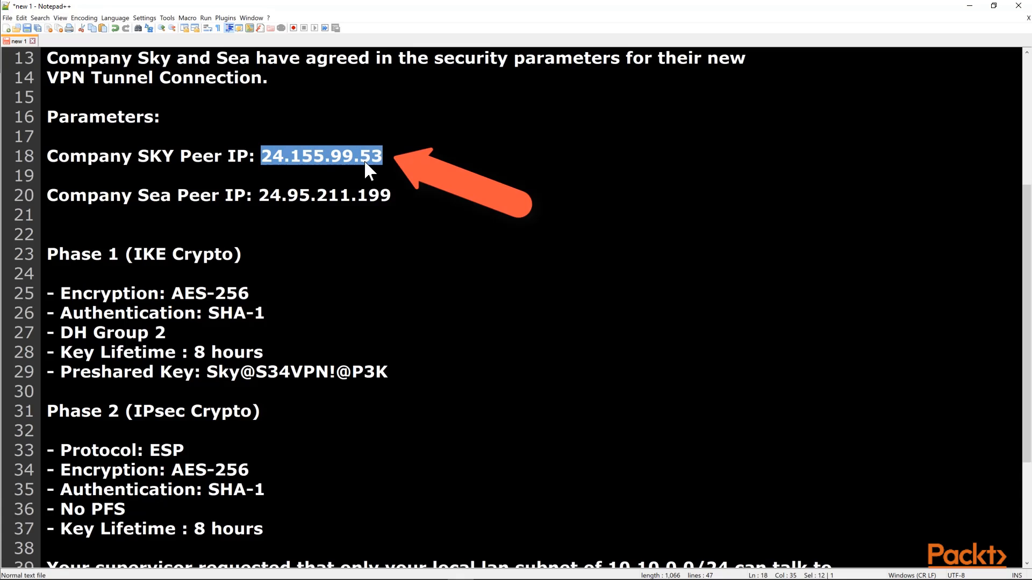
drag(258, 195, 390, 195)
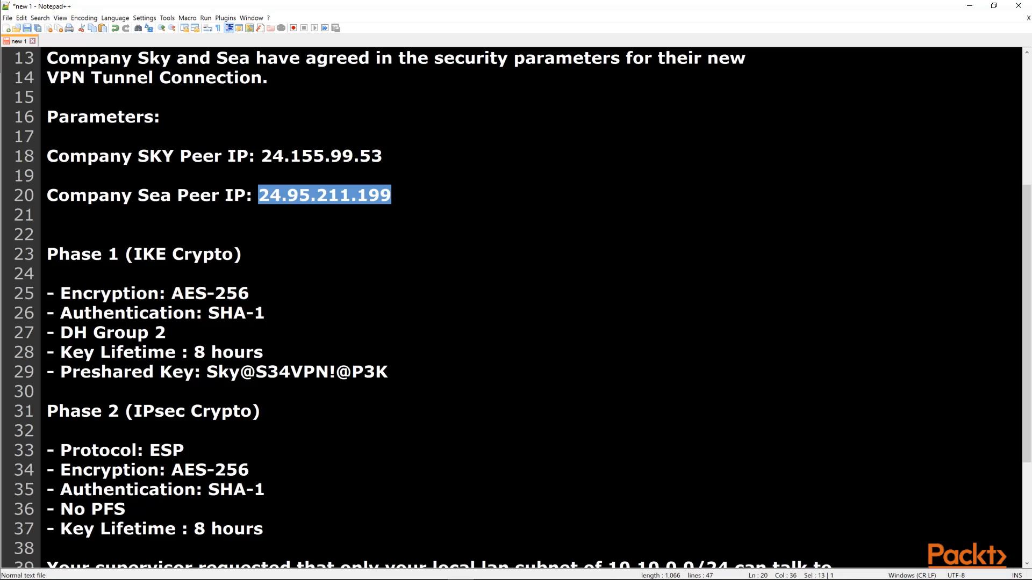
Examine the Phase 1 (IKE Crypto) parameters: encryption, authentication, DH group, key lifetime and preshared key.
scroll(156, 252, down, 1)
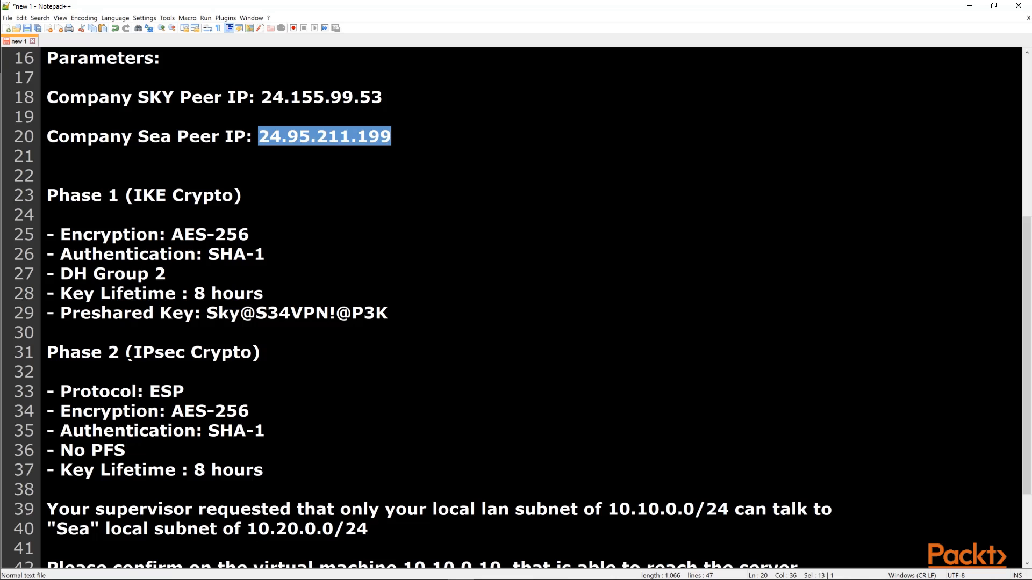
scroll(127, 372, down, 1)
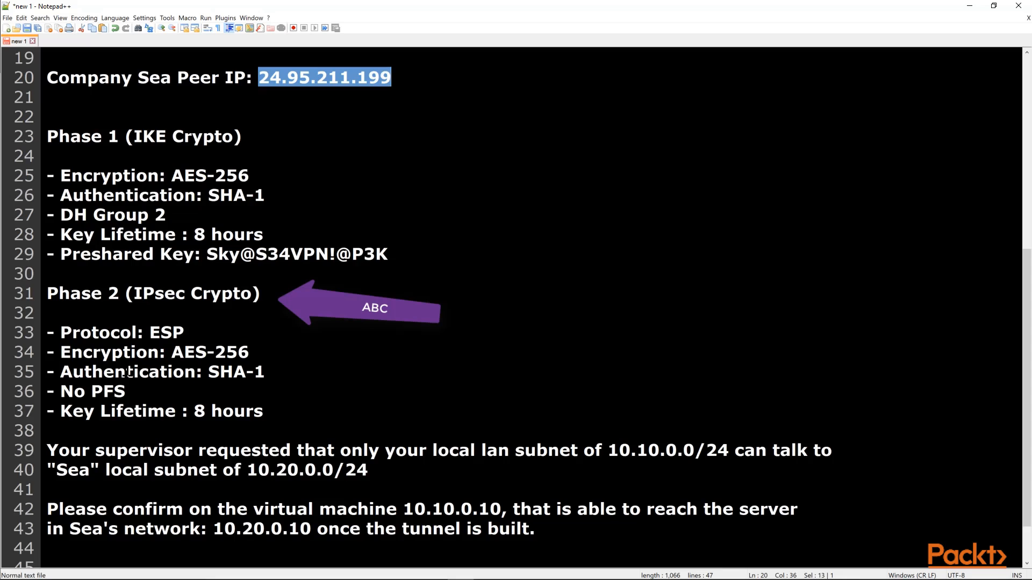
drag(151, 332, 184, 332)
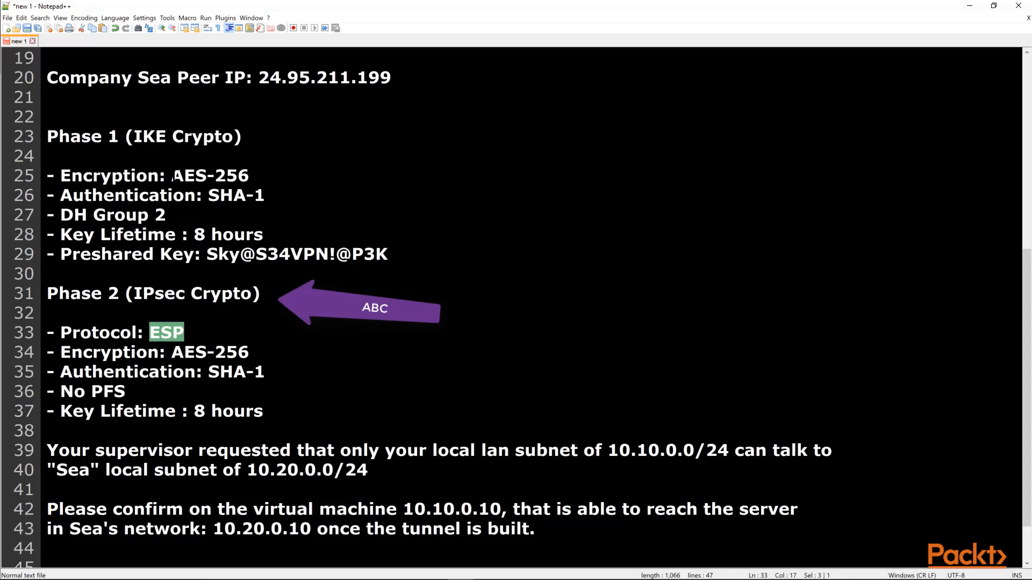
drag(173, 177, 248, 177)
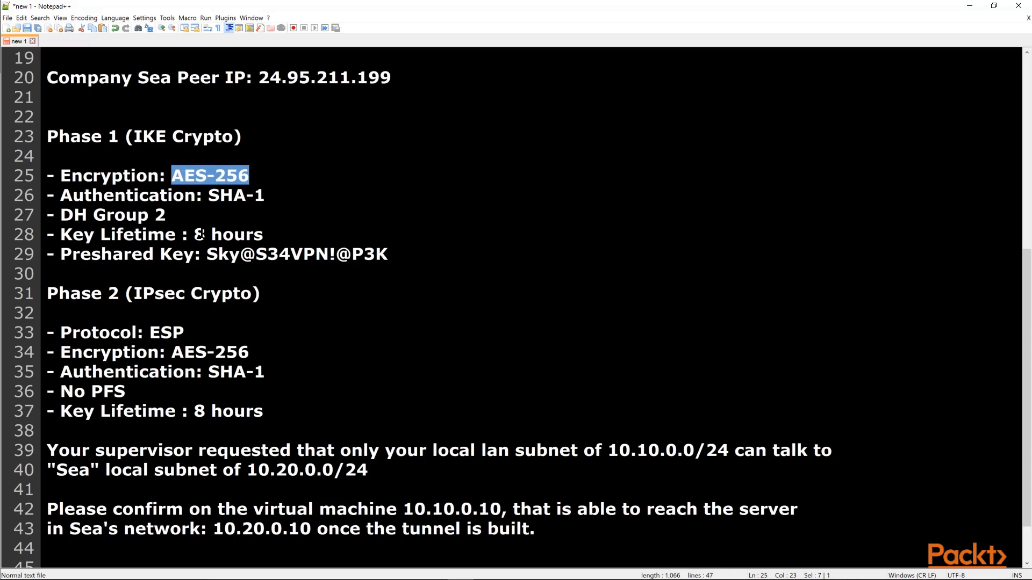
drag(208, 196, 263, 196)
drag(154, 215, 166, 215)
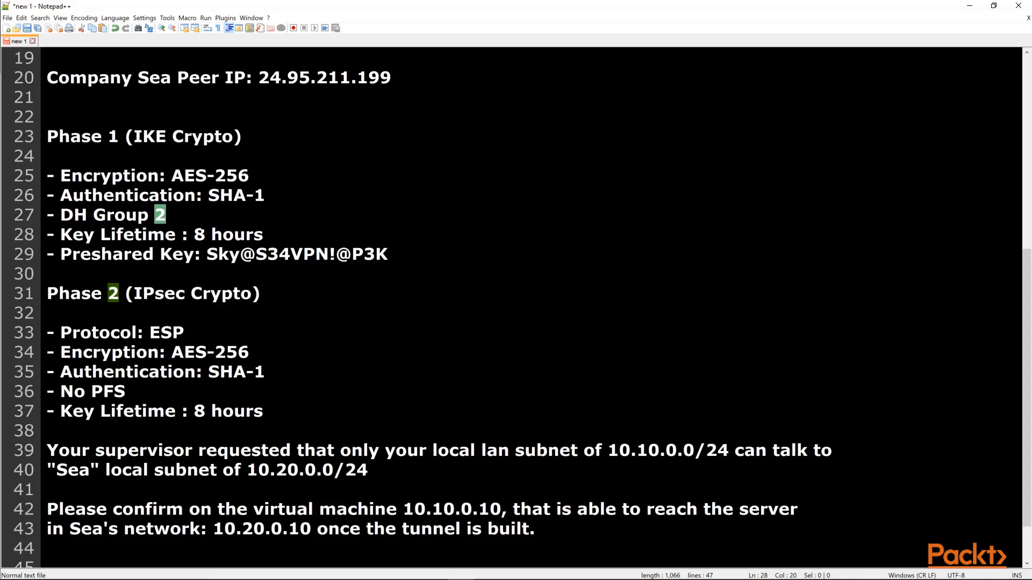
double_click(199, 235)
click(218, 254)
drag(207, 254, 388, 254)
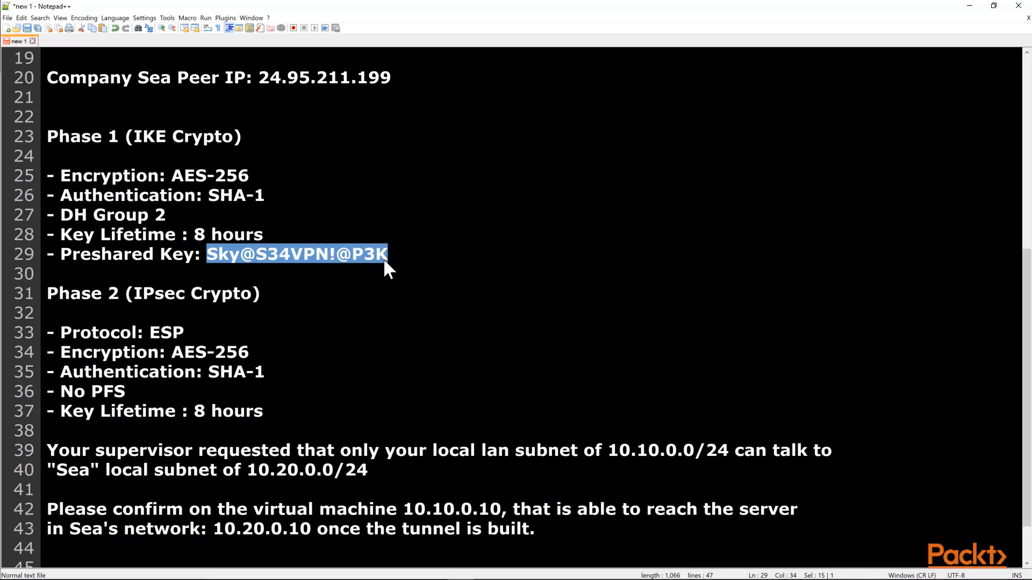
Examine the Phase 2 (IPsec Crypto) parameters and the local subnet requirements below them.
drag(160, 333, 180, 334)
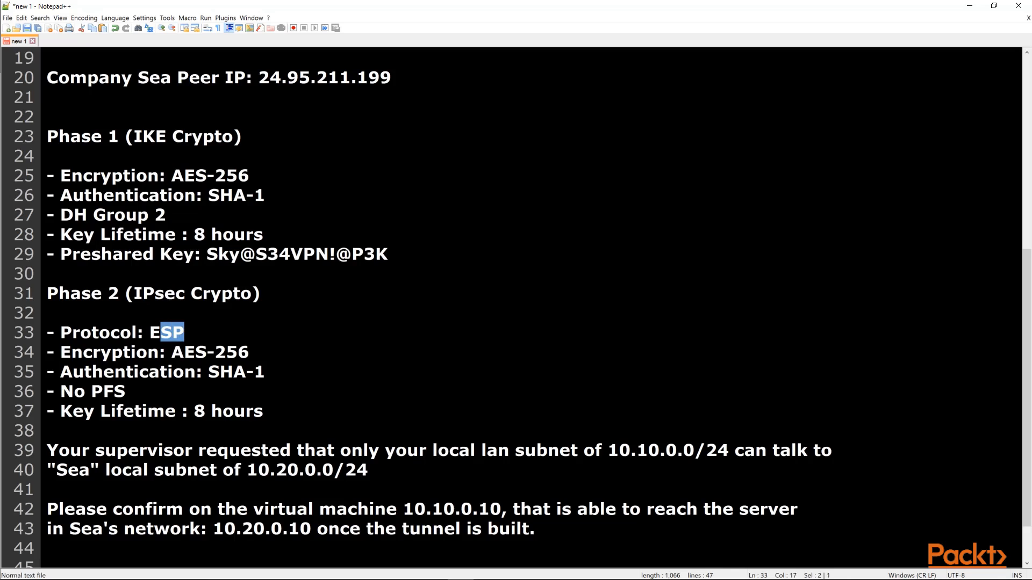
drag(209, 372, 264, 372)
drag(126, 391, 60, 391)
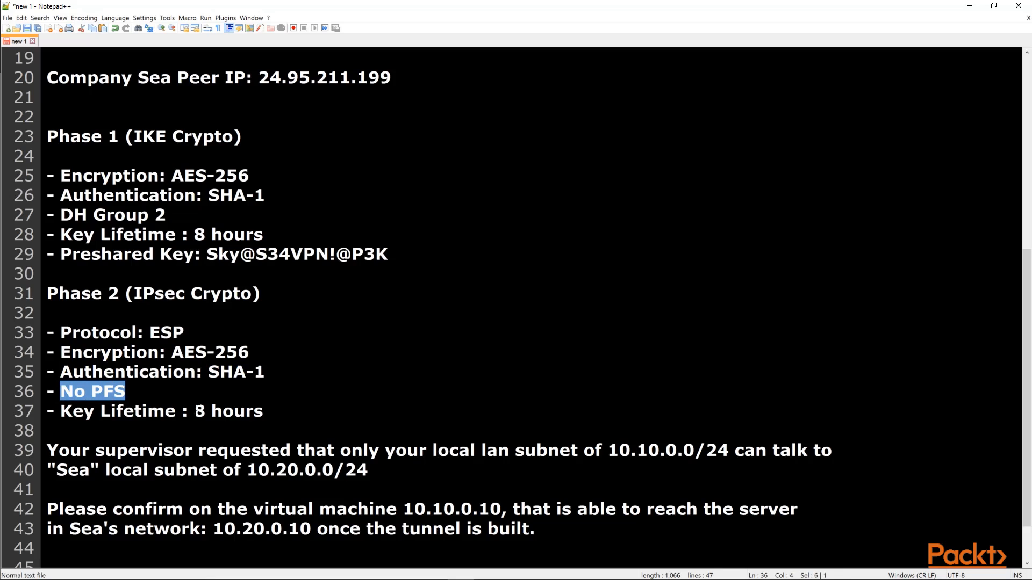
drag(194, 411, 205, 411)
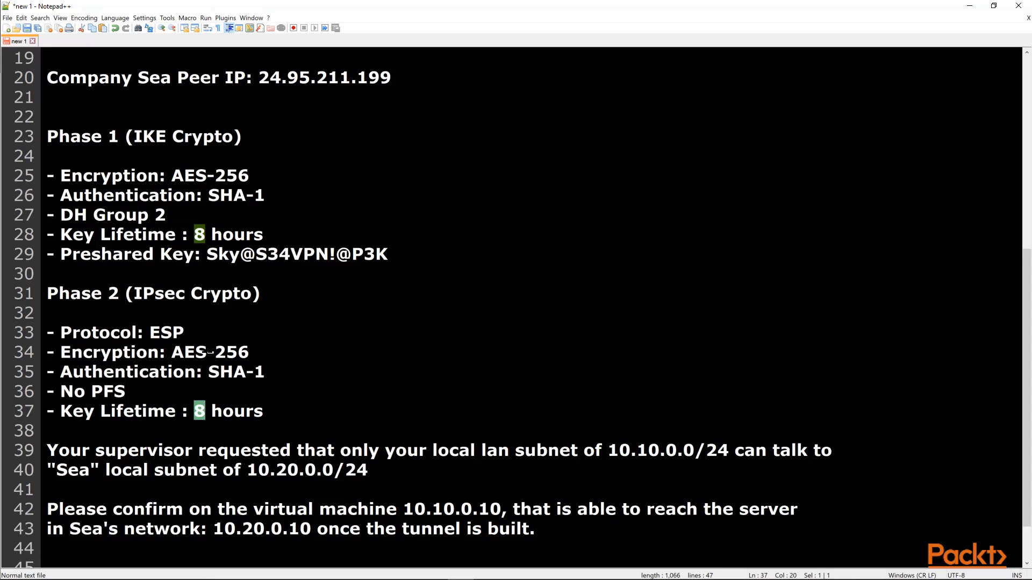
scroll(204, 413, down, 1)
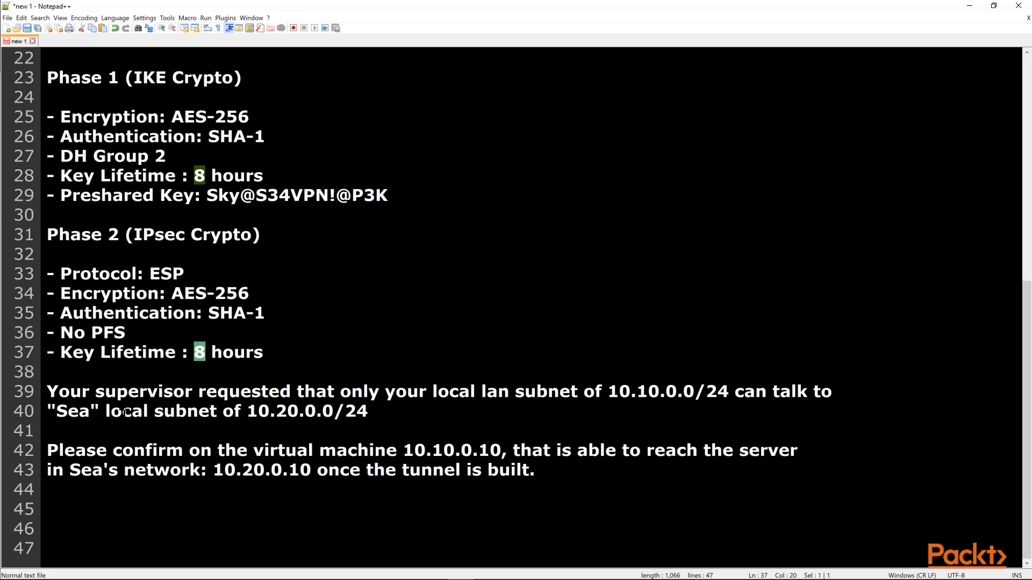
Switch to the SKY-PA-FW firewall's web interface and start a new IKE crypto profile named Sea-VPN-Ike-Crypto.
key(alt+Tab)
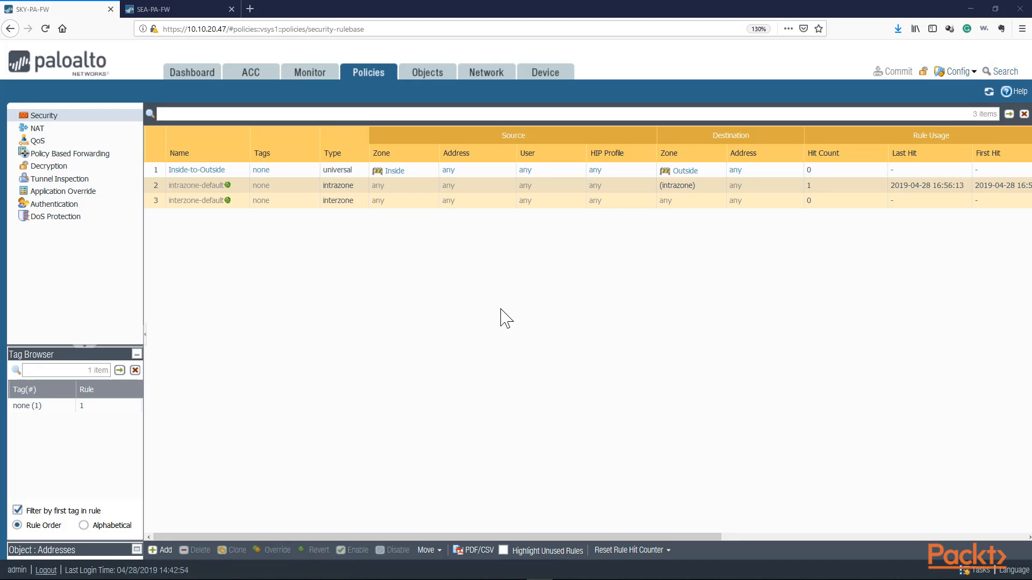
click(497, 73)
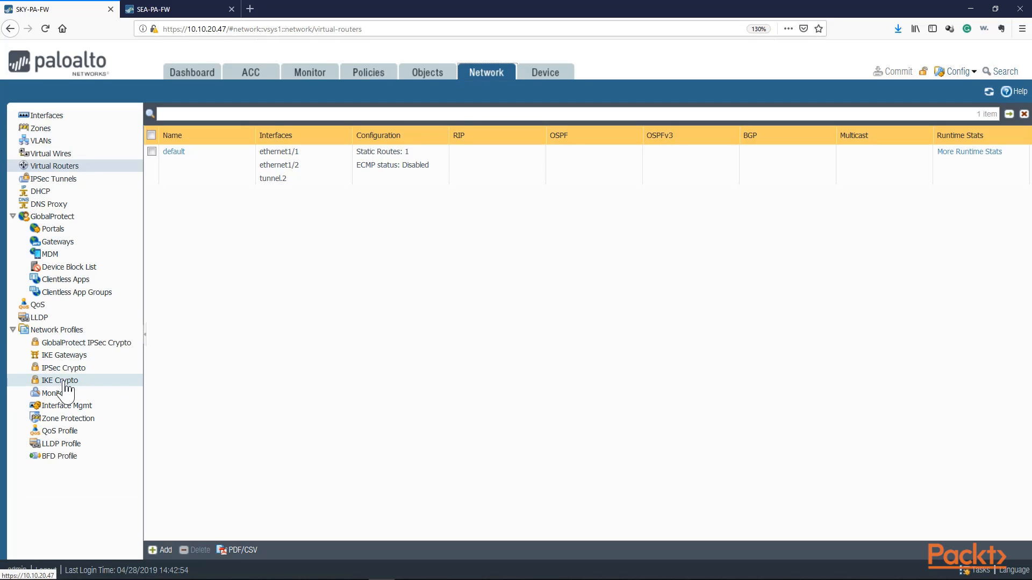
click(65, 381)
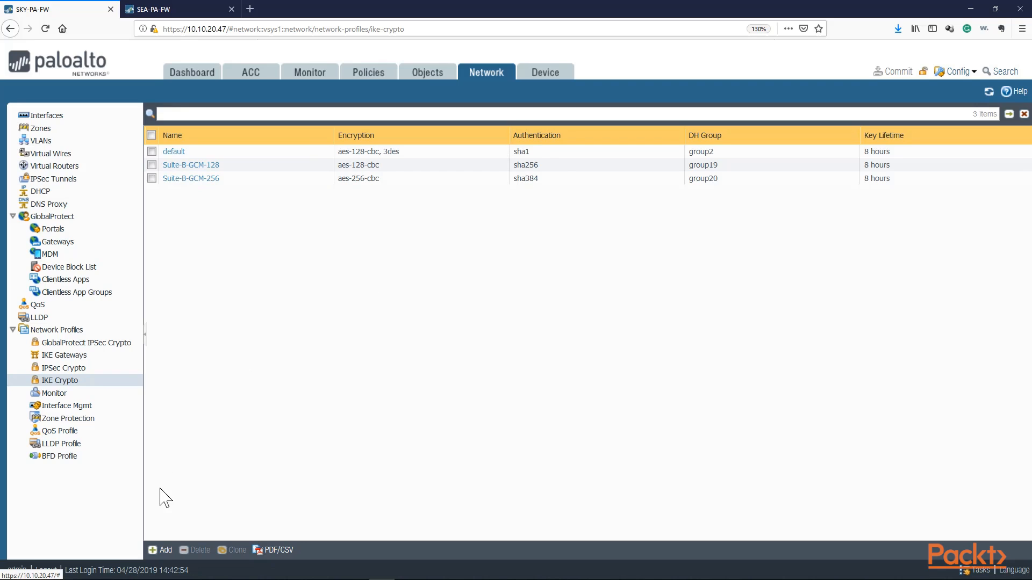
click(161, 550)
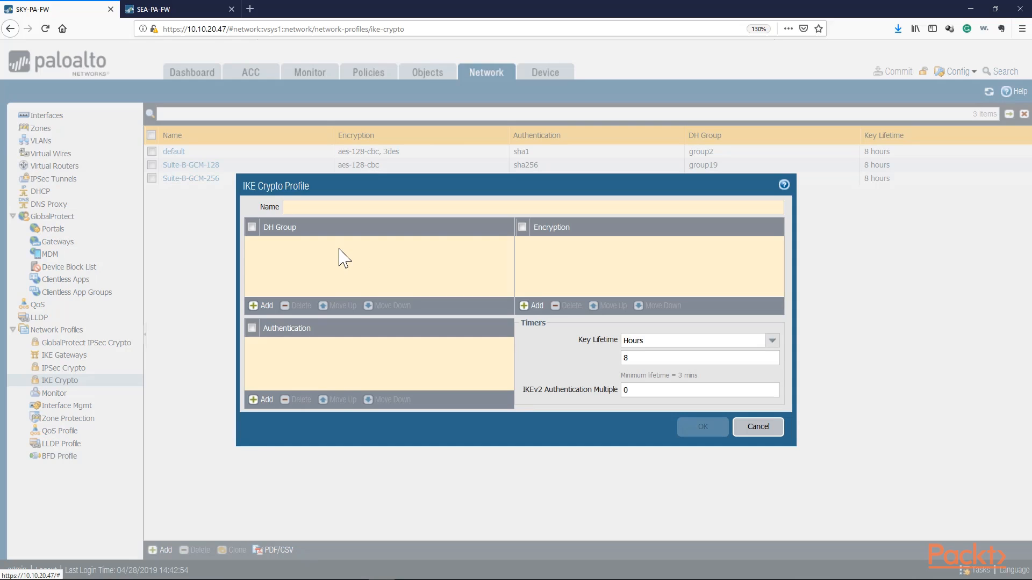
text(Sea-VPN-Ike-Crypto)
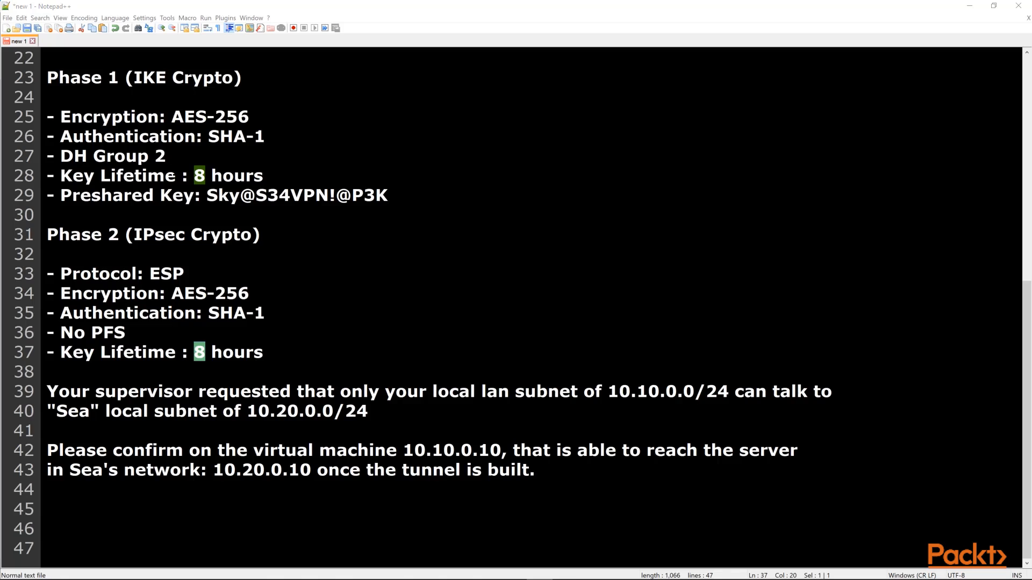
Recheck the Phase 1 encryption, authentication, DH group and lifetime in the Notepad++ notes for the new IKE crypto profile.
drag(134, 78, 234, 78)
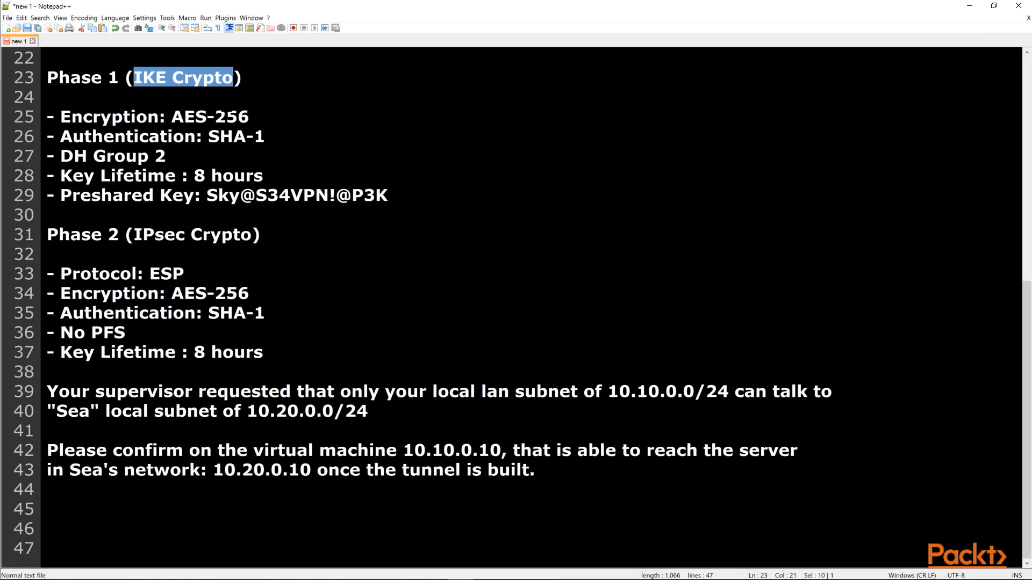
drag(172, 116, 265, 137)
drag(154, 156, 206, 176)
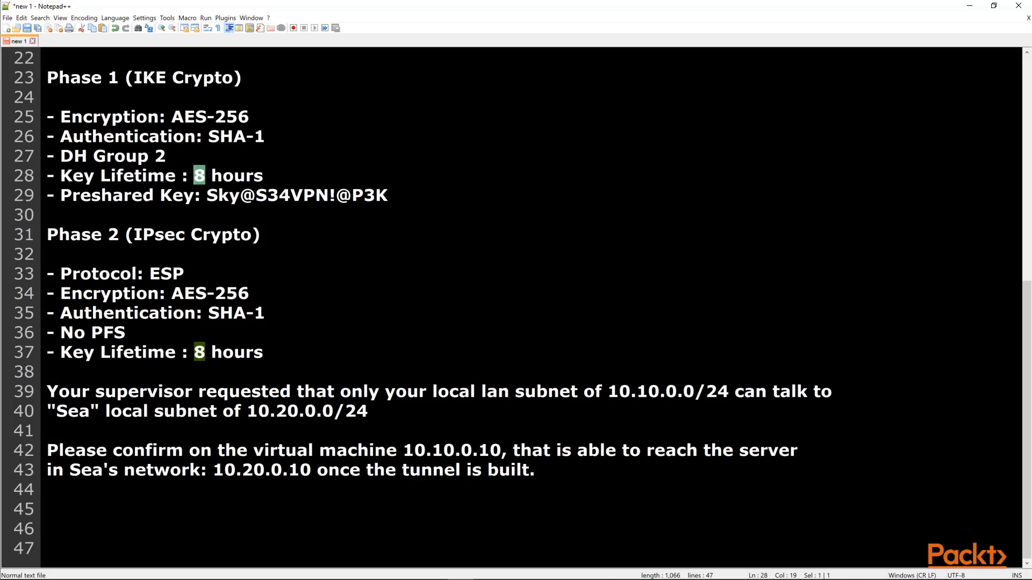
drag(388, 195, 205, 195)
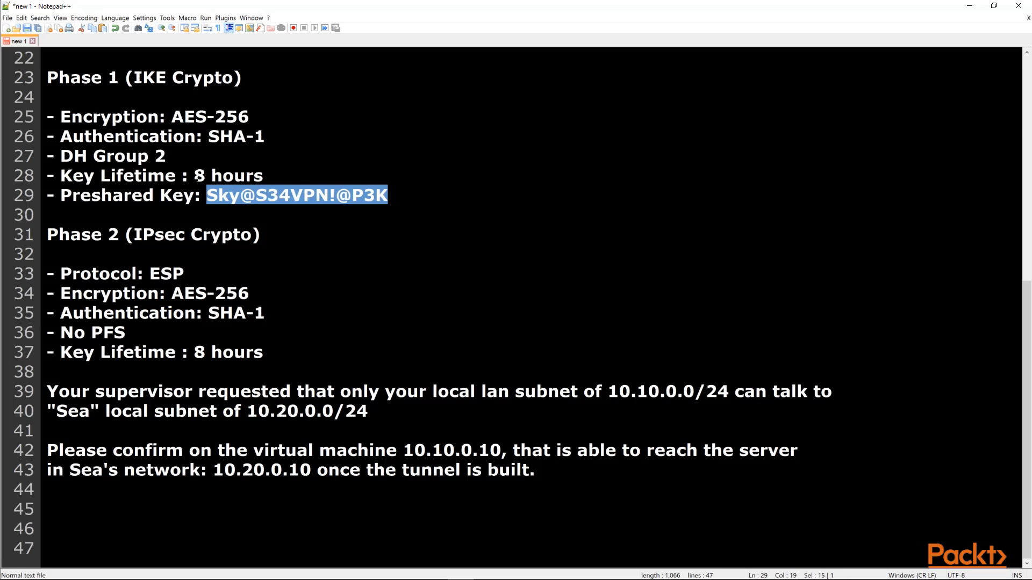
click(197, 175)
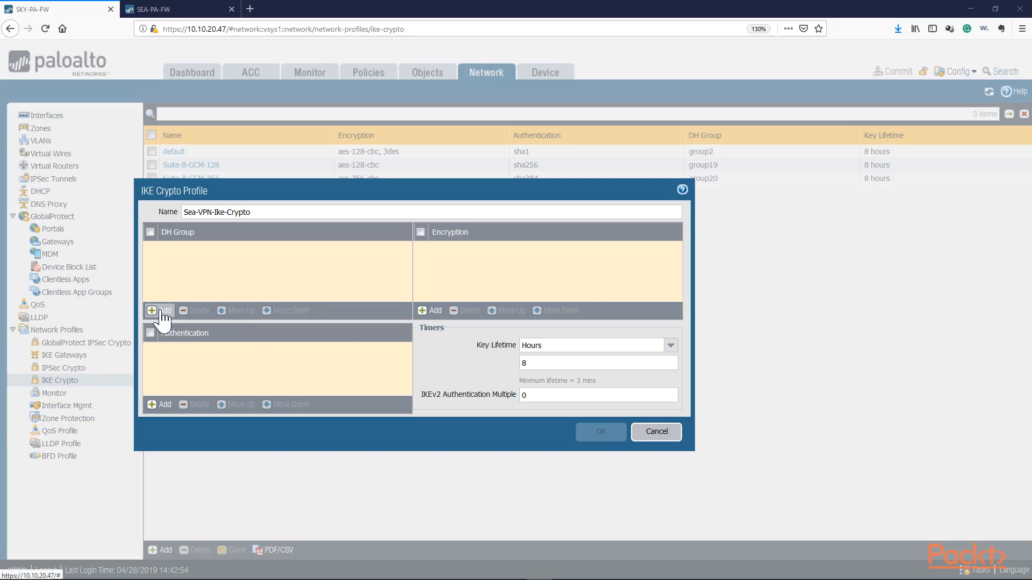
Add DH group group2, encryption aes-256-cbc and authentication sha1 to the Sea-VPN-Ike-Crypto profile and save it.
click(163, 314)
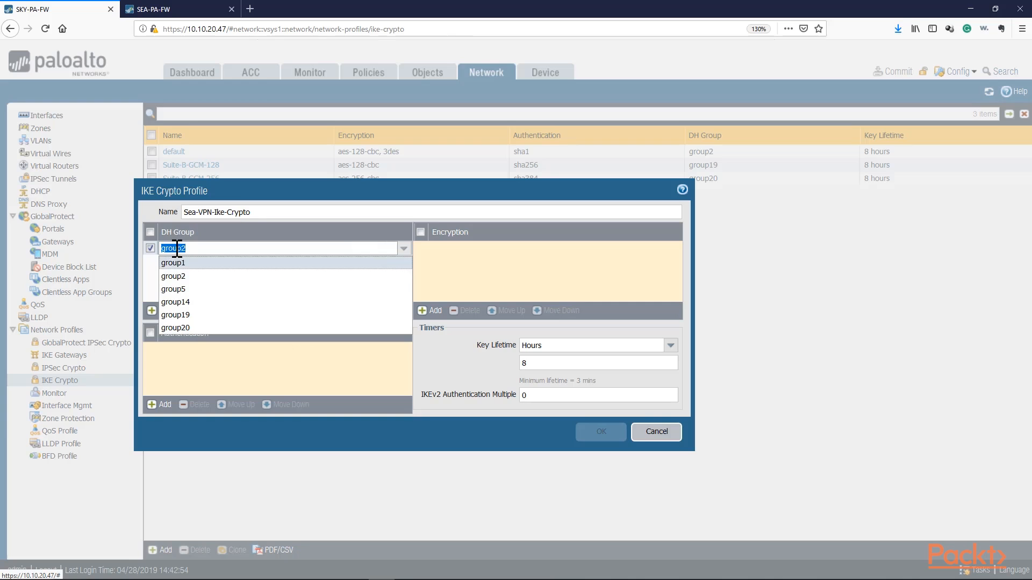
click(177, 277)
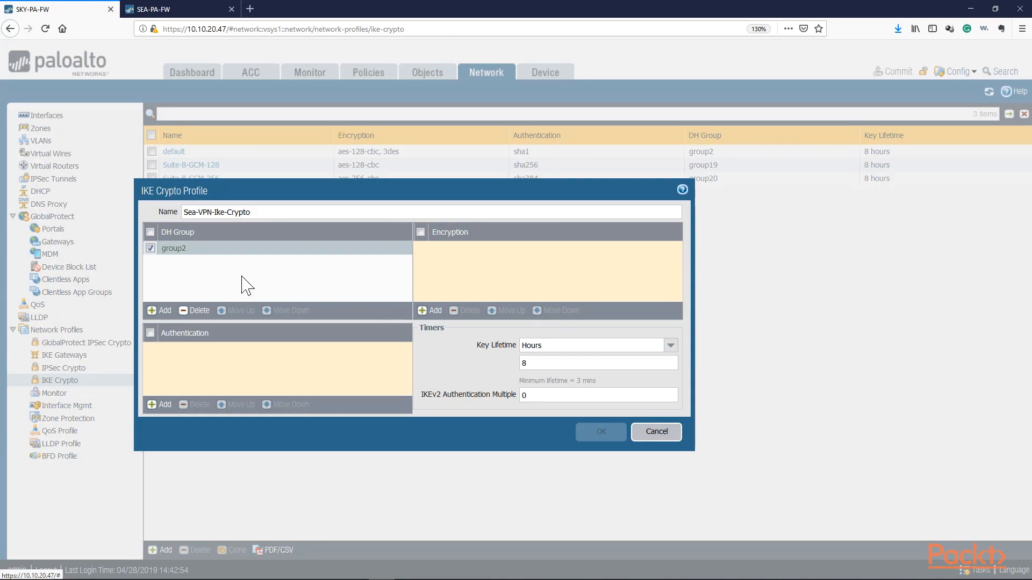
click(430, 311)
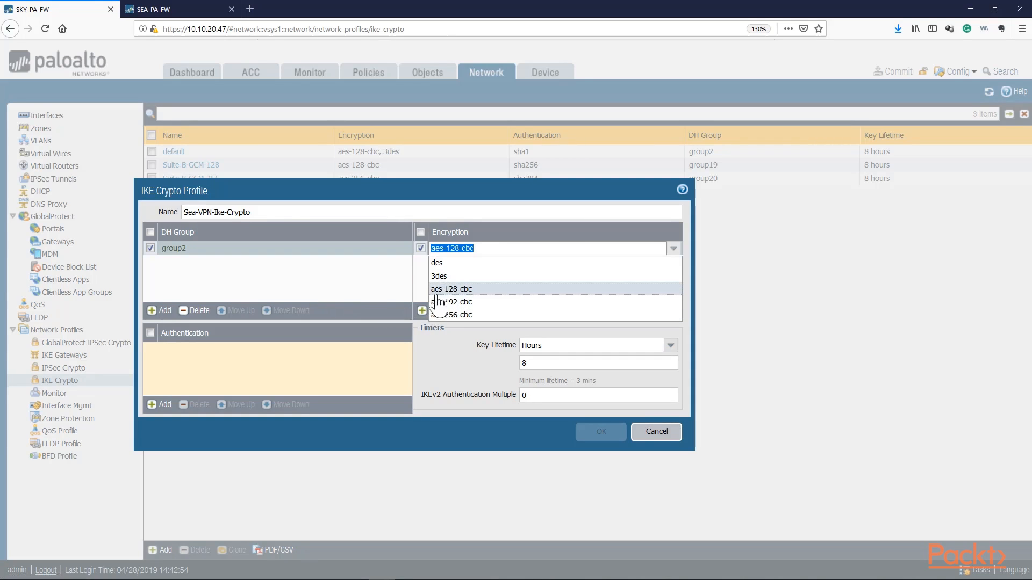
click(449, 316)
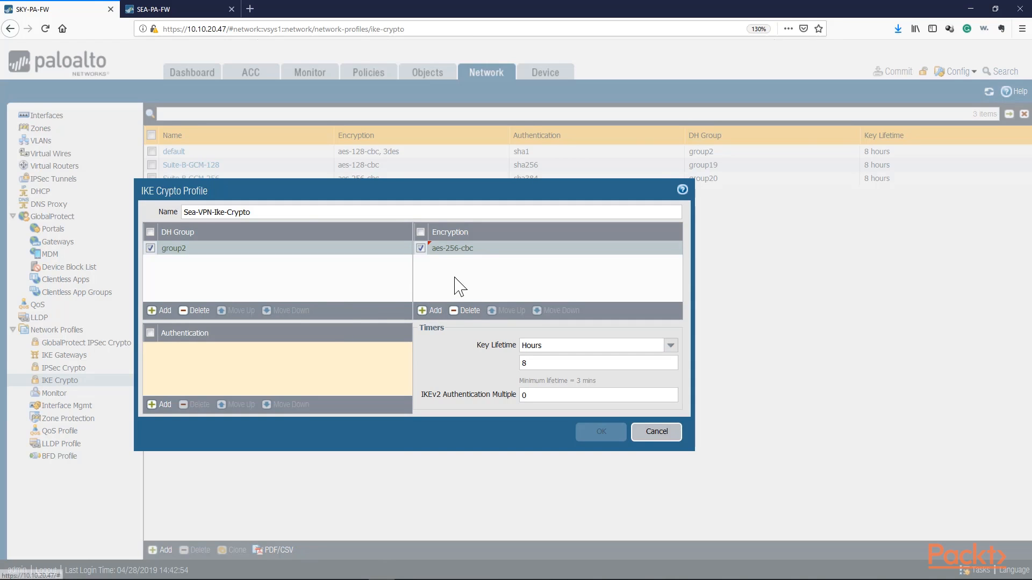
click(161, 405)
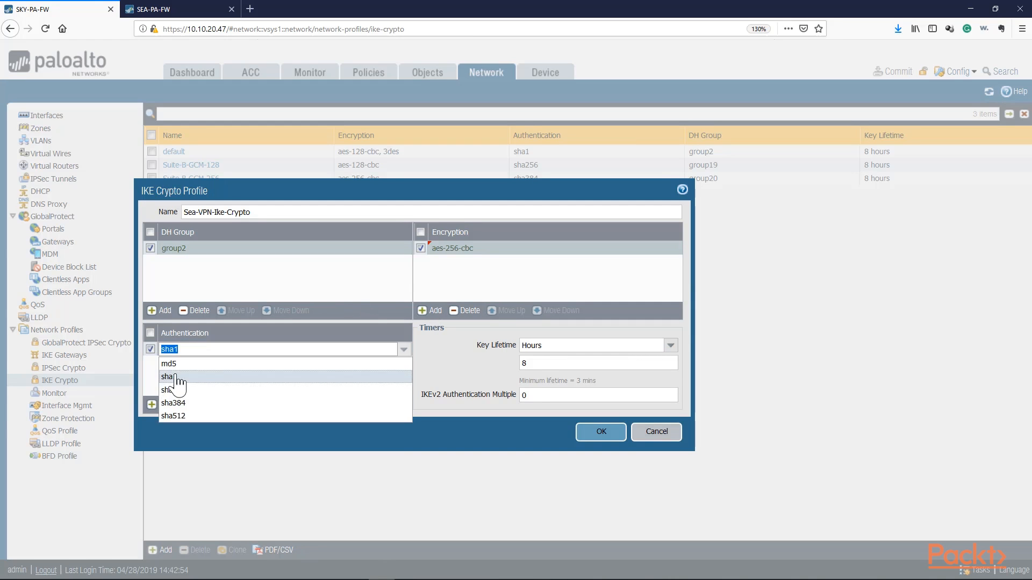
click(171, 377)
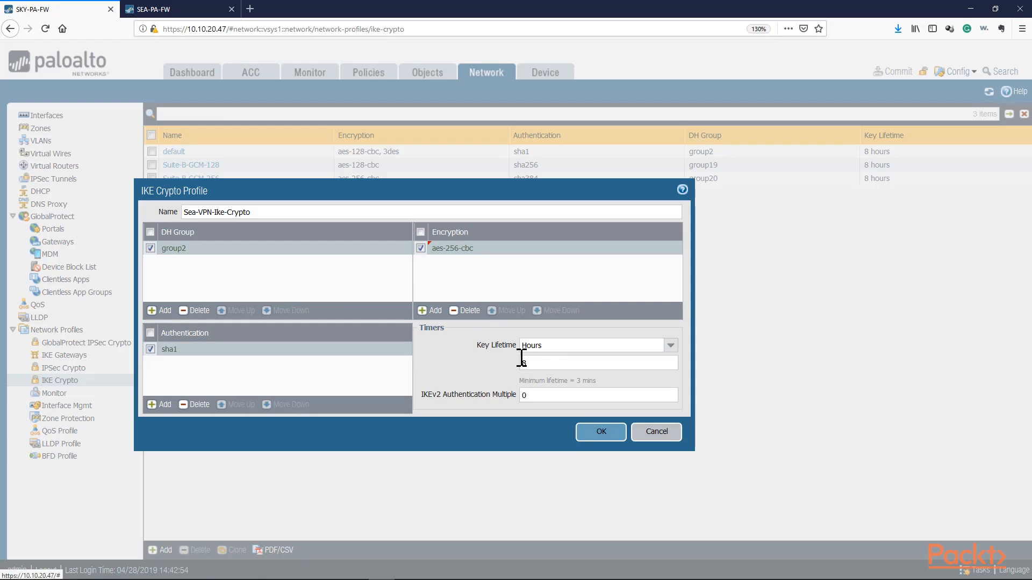
drag(536, 363, 507, 363)
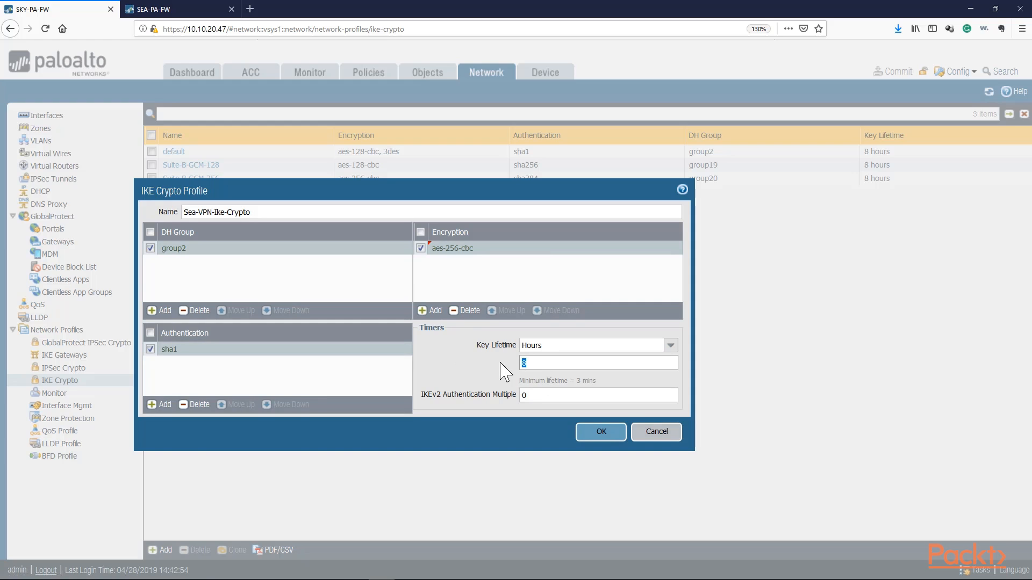
click(591, 436)
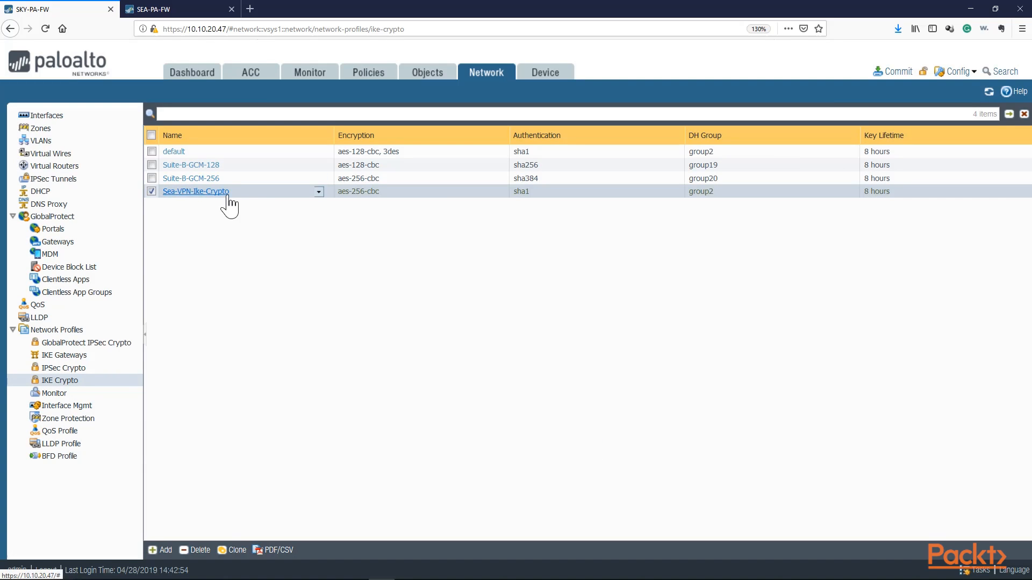
Start a new IPSec crypto profile named Sea-VPN-IPsec-Crypto.
click(60, 369)
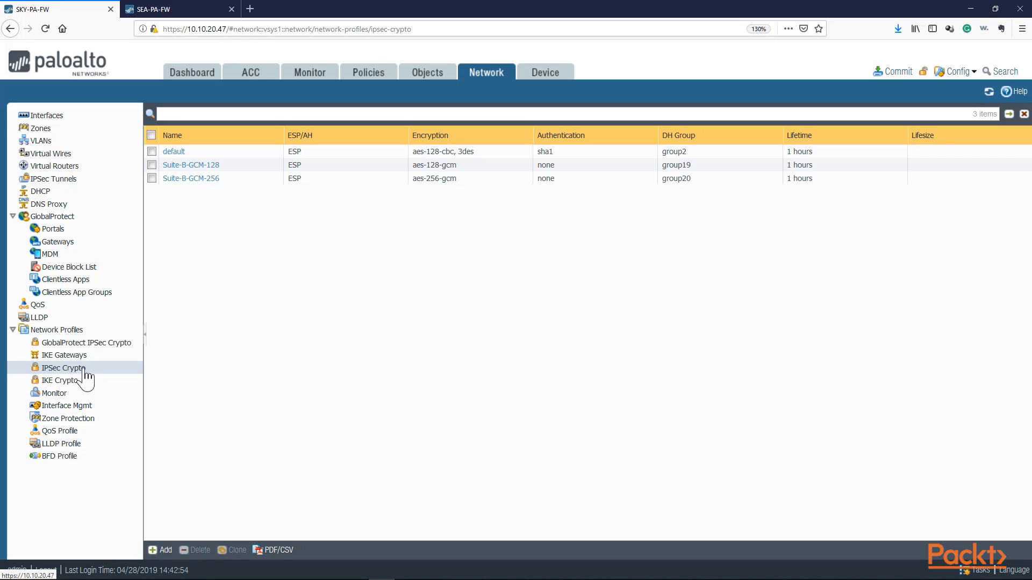
click(58, 381)
click(73, 369)
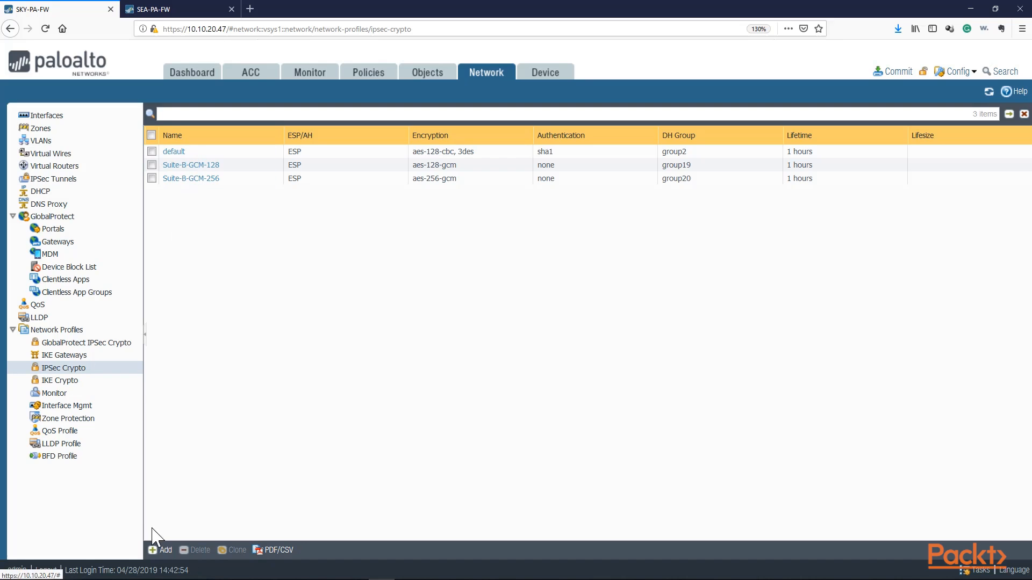
click(160, 550)
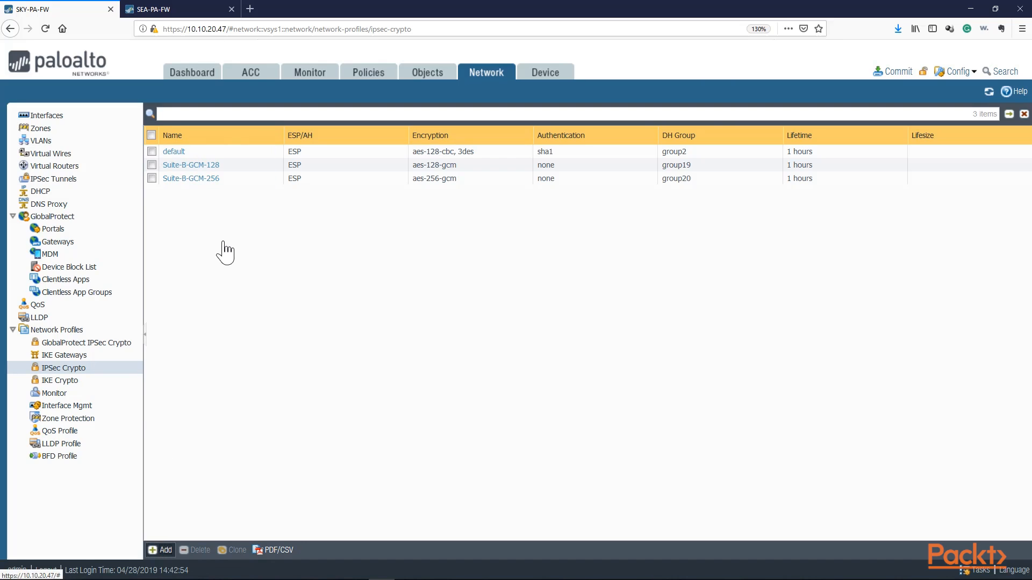
text(Sea-VPN-IPsec-Crypto)
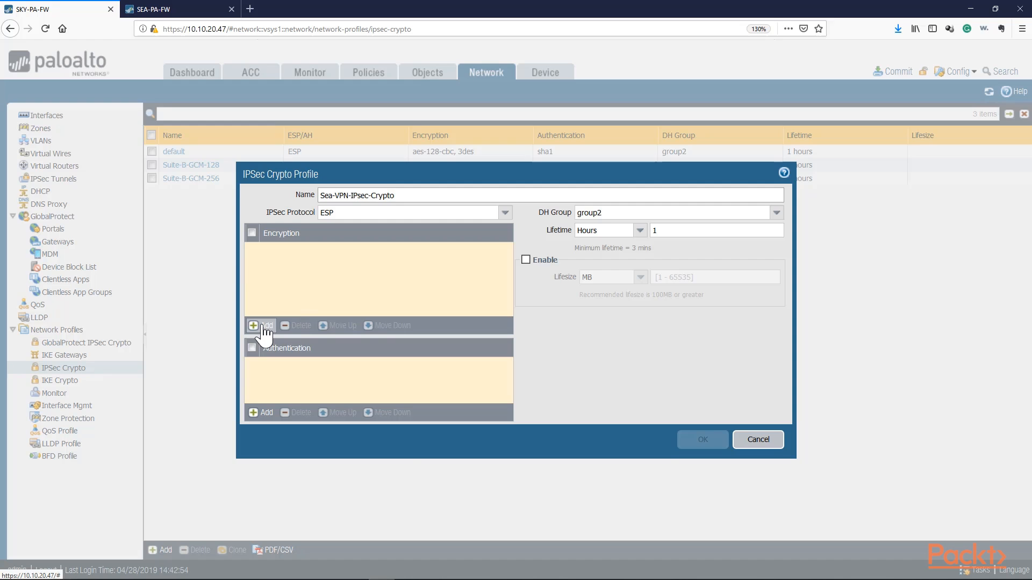
Recheck the Phase 2 protocol, encryption, authentication, PFS and key lifetime parameters in the Notepad++ notes, returning to the firewall's IPSec crypto profile.
key(alt+Tab)
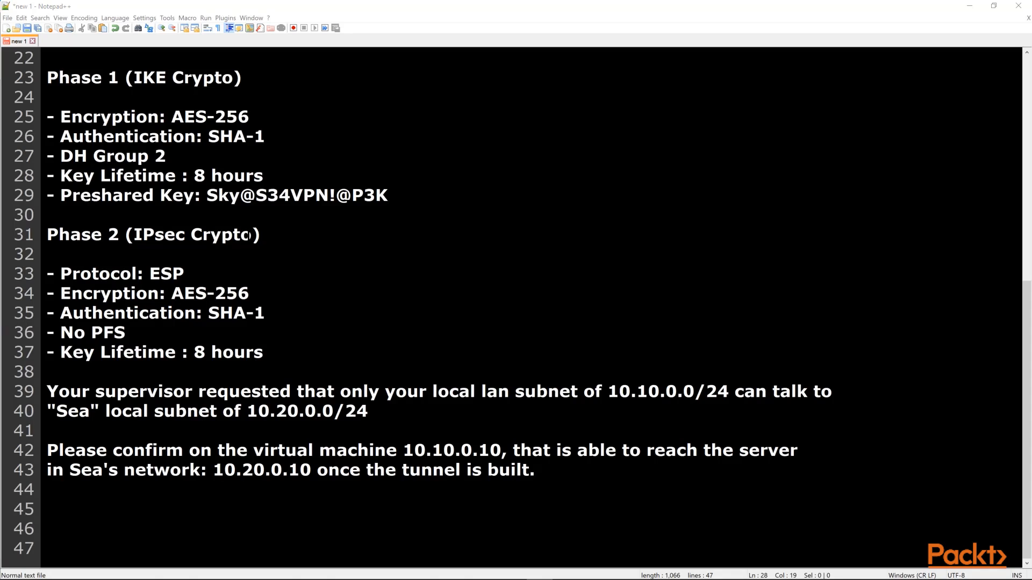
double_click(177, 274)
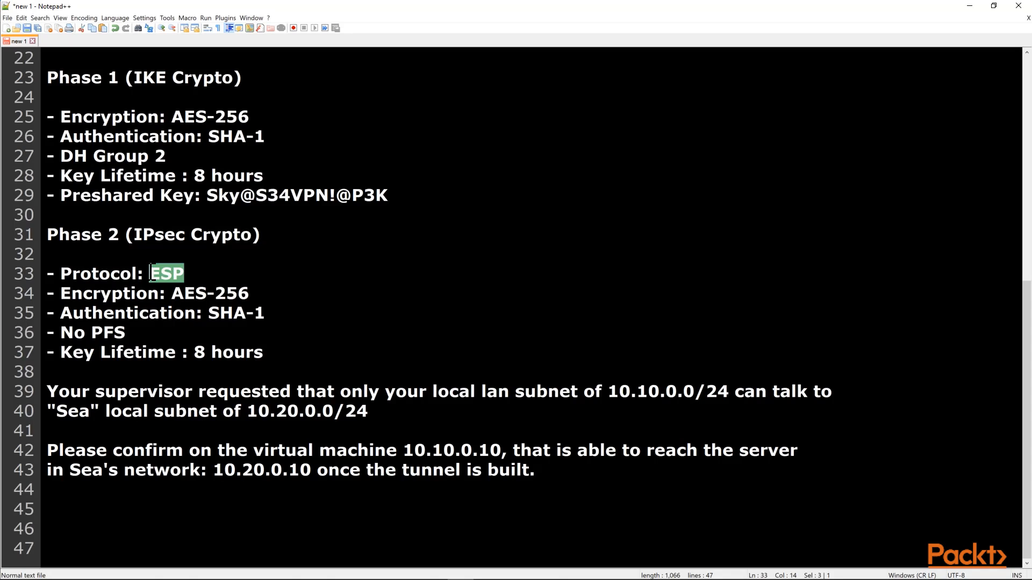
drag(248, 294, 183, 301)
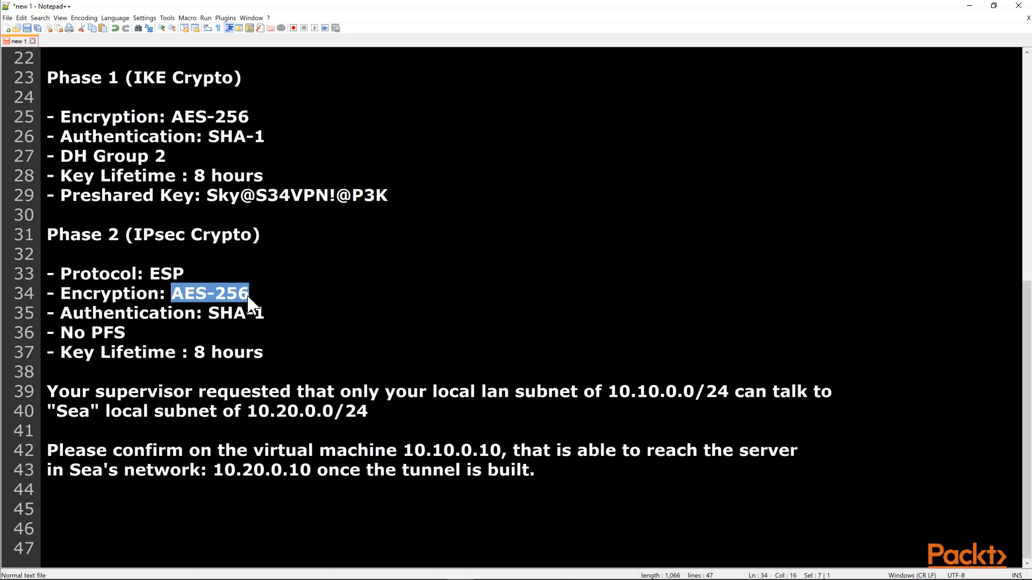
click(265, 313)
drag(264, 313, 207, 314)
drag(125, 333, 80, 334)
drag(77, 333, 60, 333)
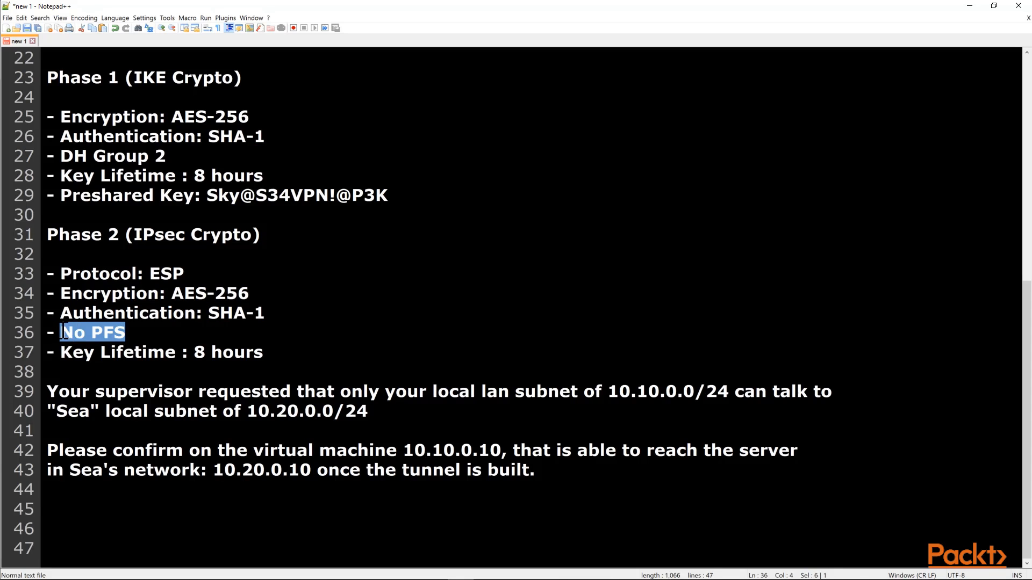
double_click(200, 353)
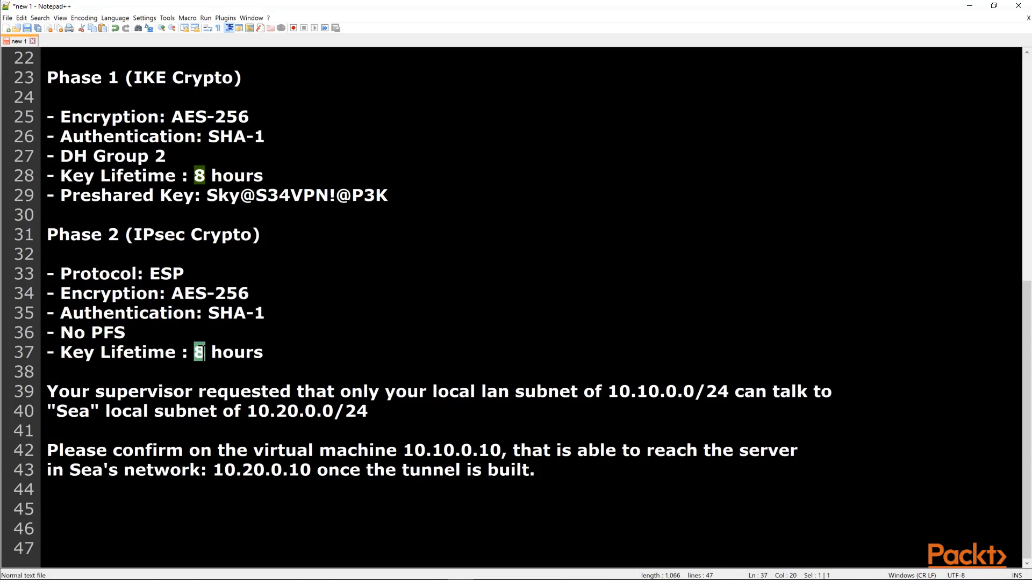
key(alt+Tab)
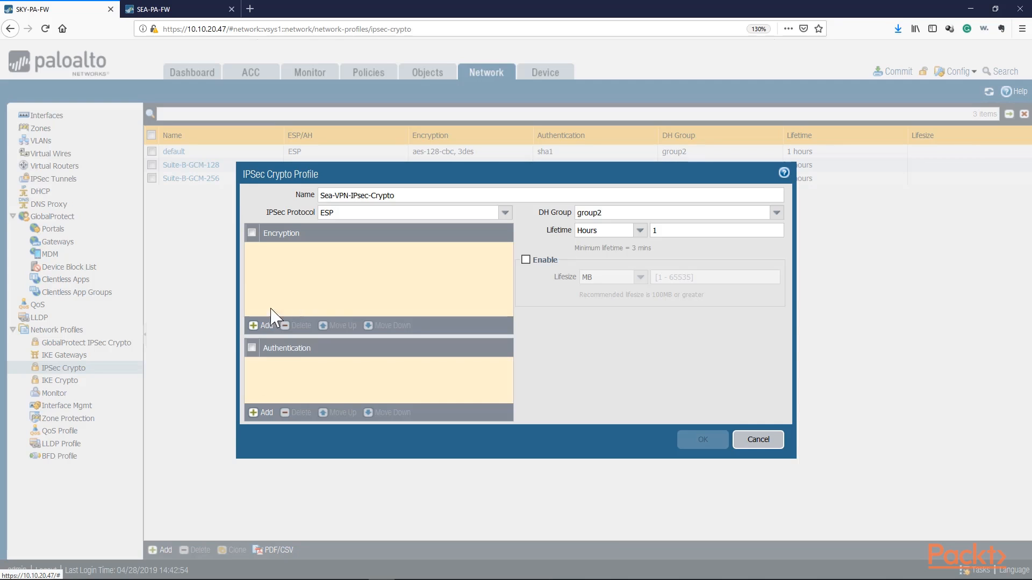
Add aes-256-cbc encryption to the Sea-VPN-IPsec-Crypto profile, with DH group no-pfs and a lifetime of 8 hours.
click(254, 327)
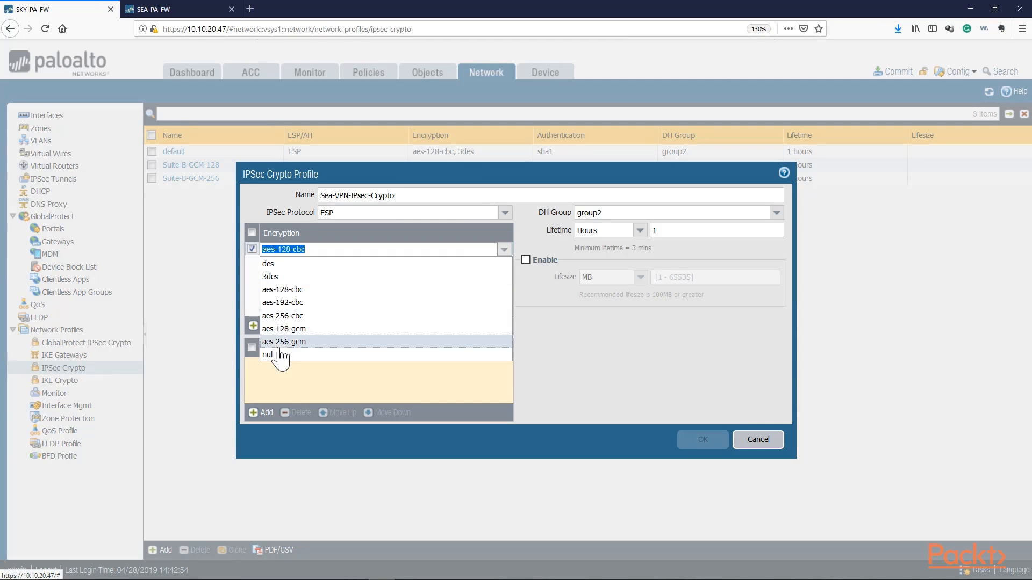
click(288, 315)
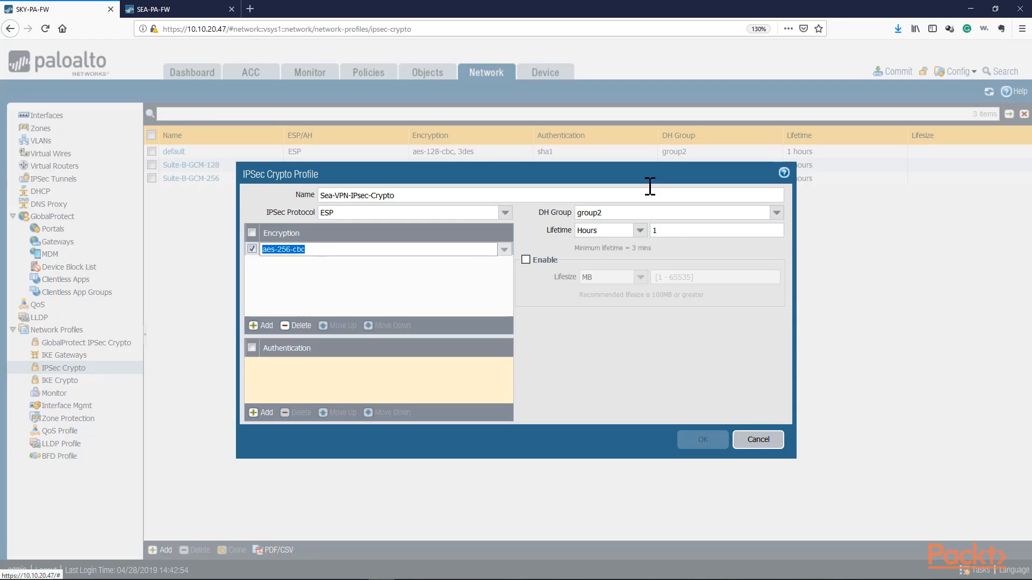
click(775, 213)
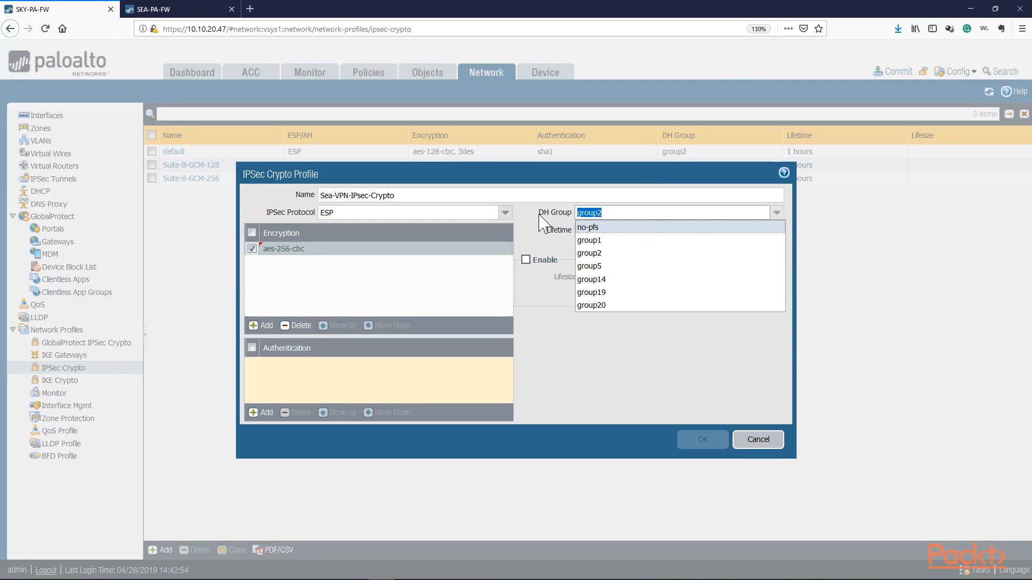
click(594, 228)
click(680, 231)
text(8)
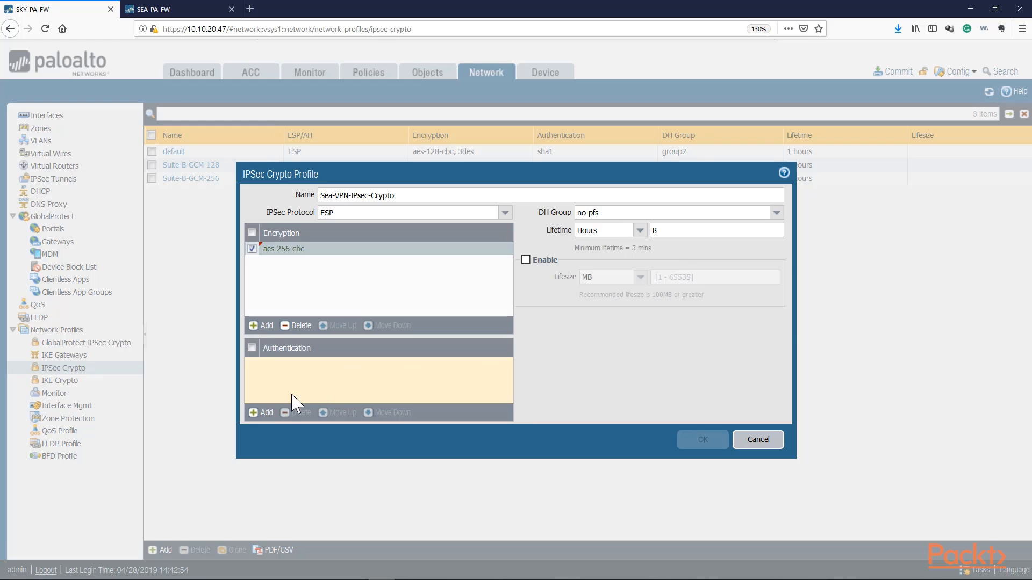
Add sha1 authentication to the Sea-VPN-IPsec-Crypto profile and save it.
click(263, 413)
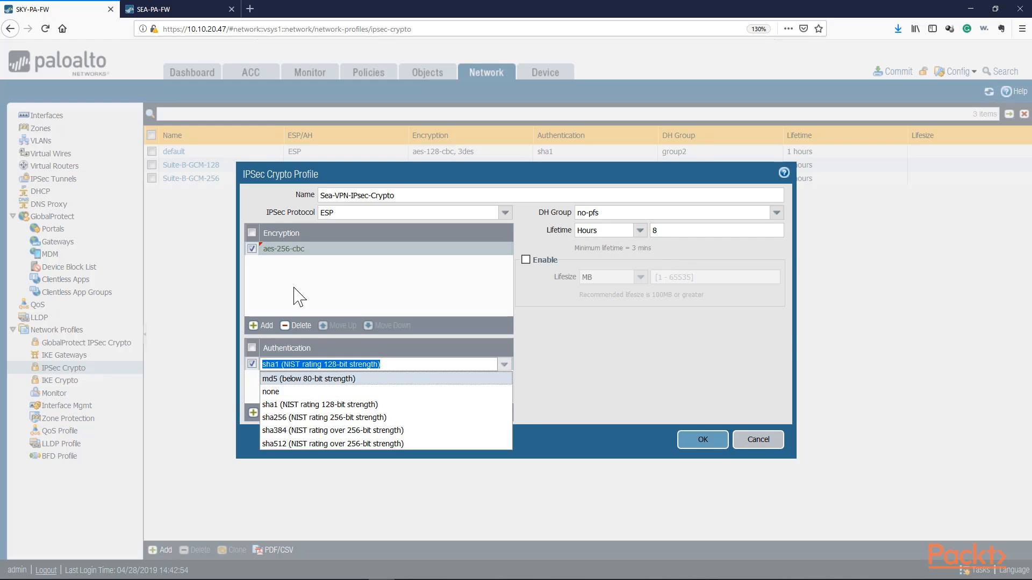
click(285, 404)
click(275, 395)
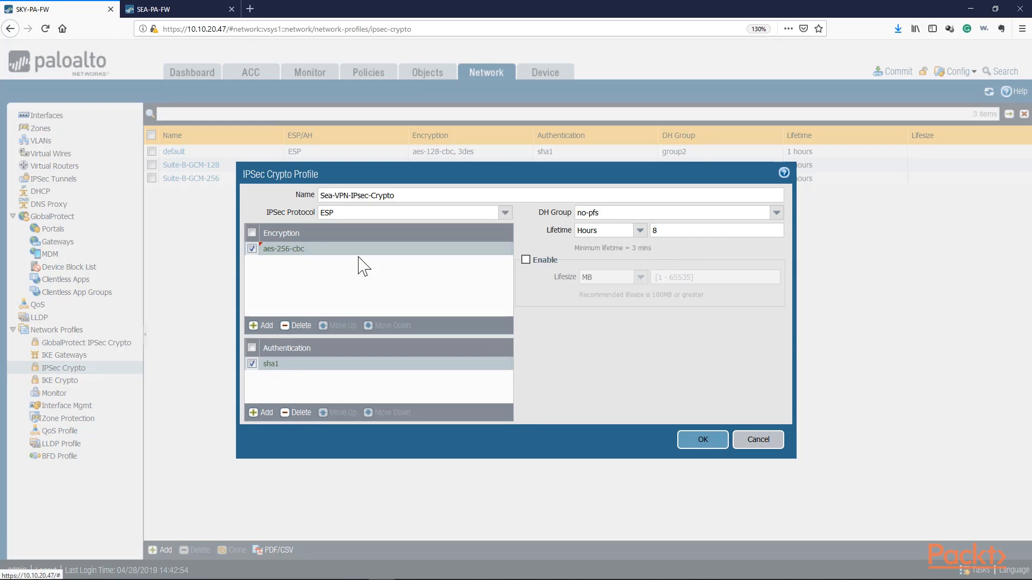
double_click(332, 213)
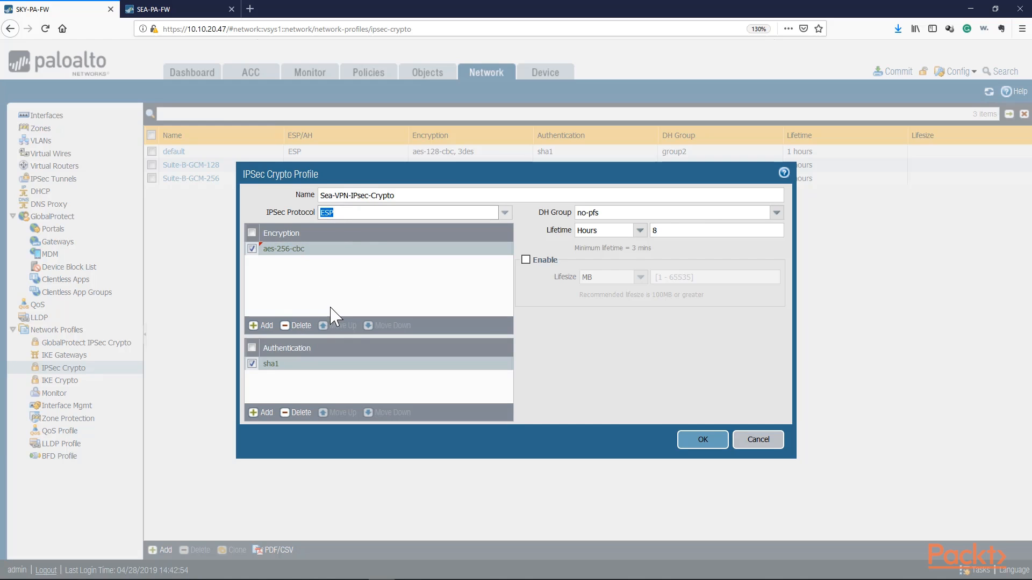
click(708, 446)
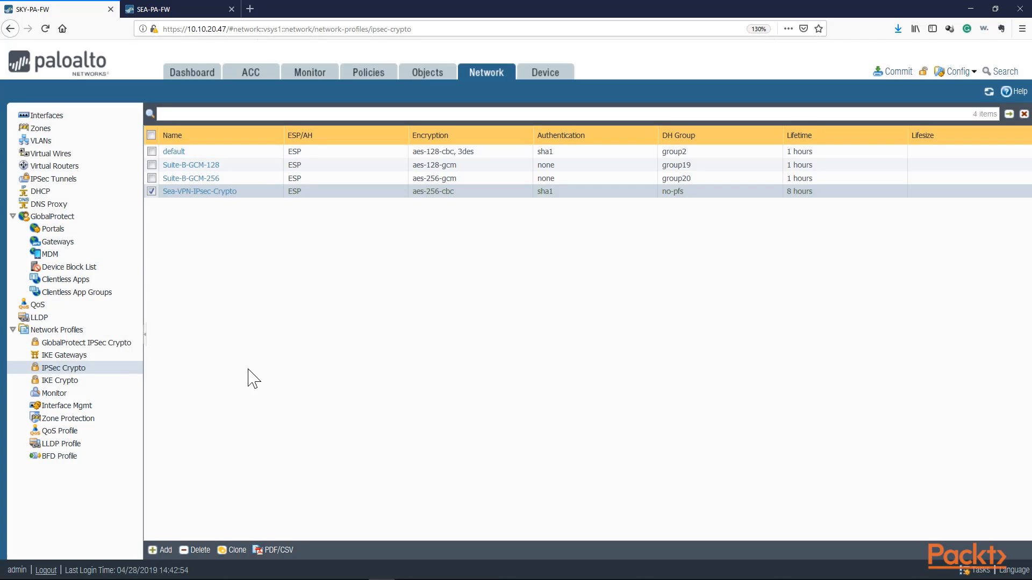
Start a new IKE gateway named Sea-VPN-Gateway, keeping its version at IKEv1 only mode.
click(62, 357)
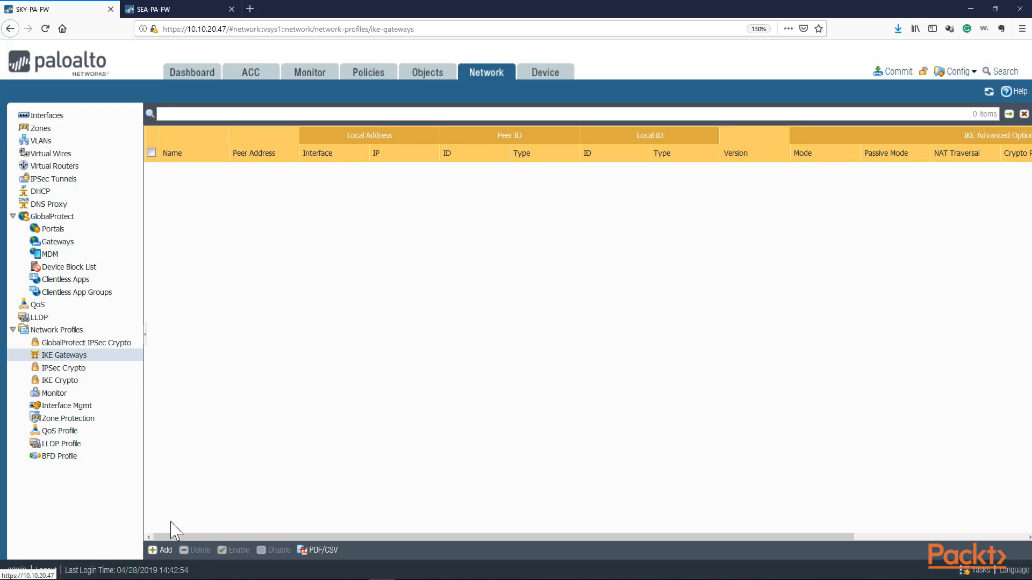
click(162, 549)
text(Sea-VPN-Gateway)
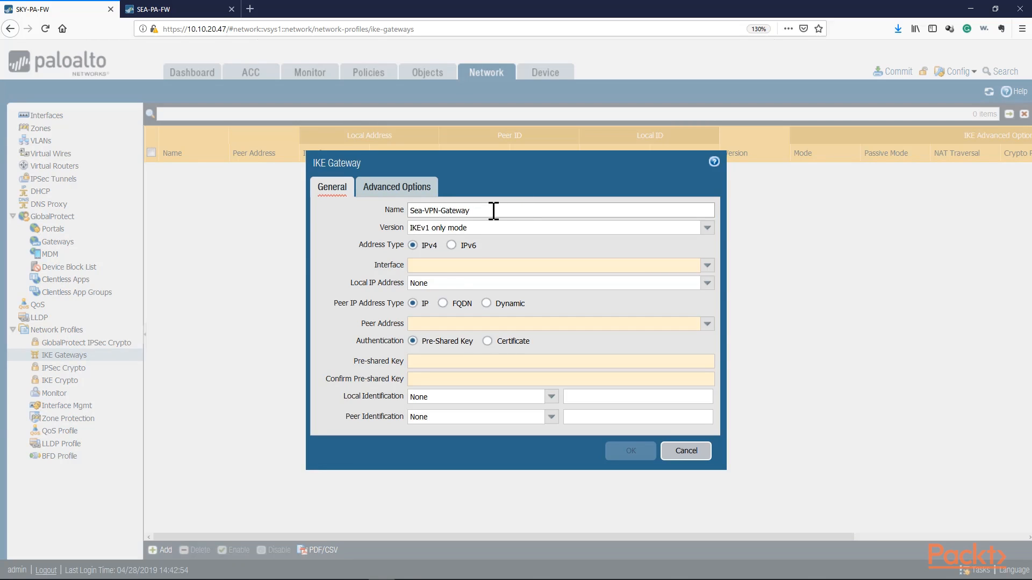
drag(466, 211, 404, 212)
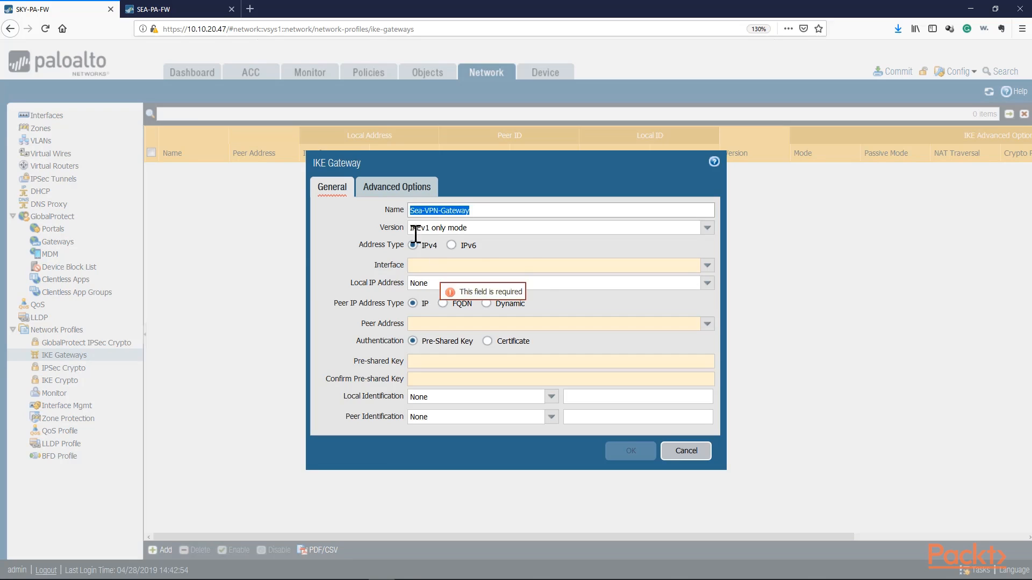
click(440, 227)
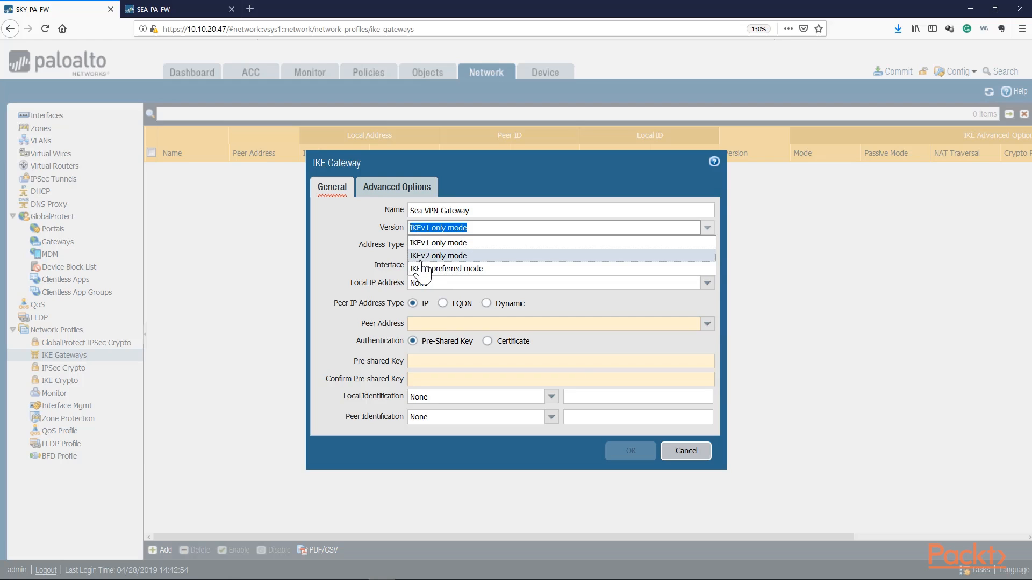
click(389, 247)
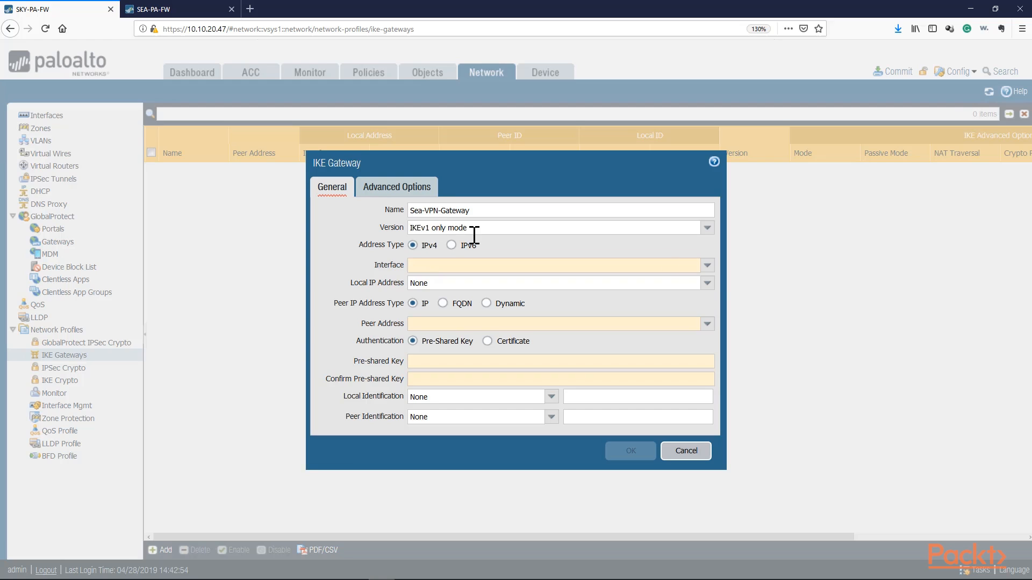
Assign interface ethernet1/1 with local IP address 24.155.99.53/8 to the Sea-VPN-Gateway.
click(707, 266)
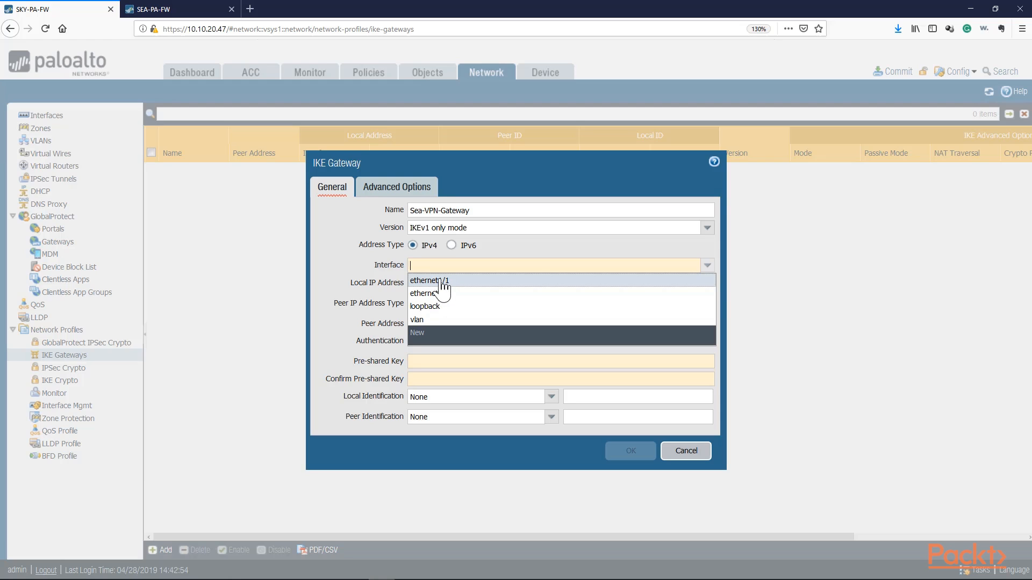
click(441, 281)
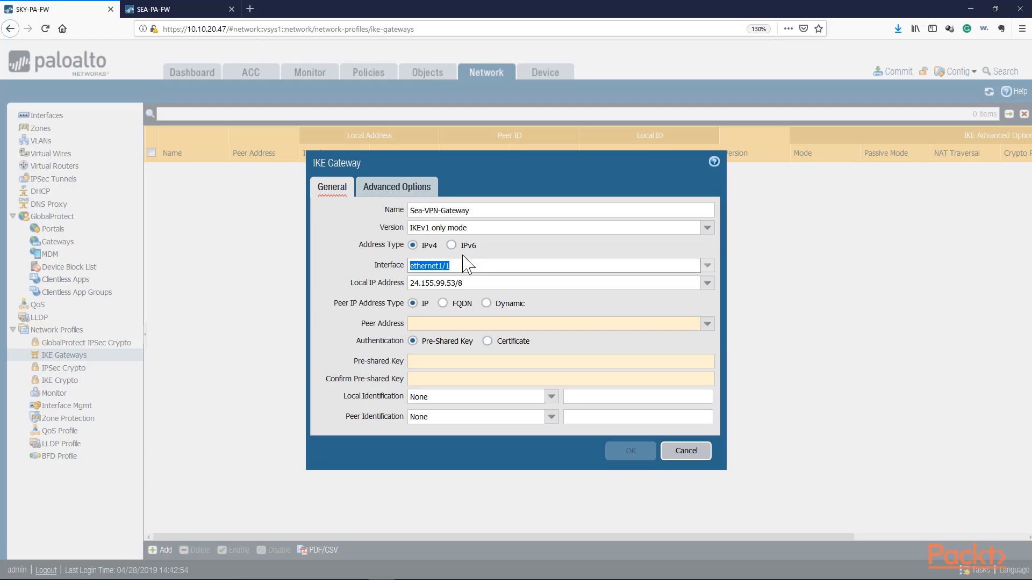
click(483, 209)
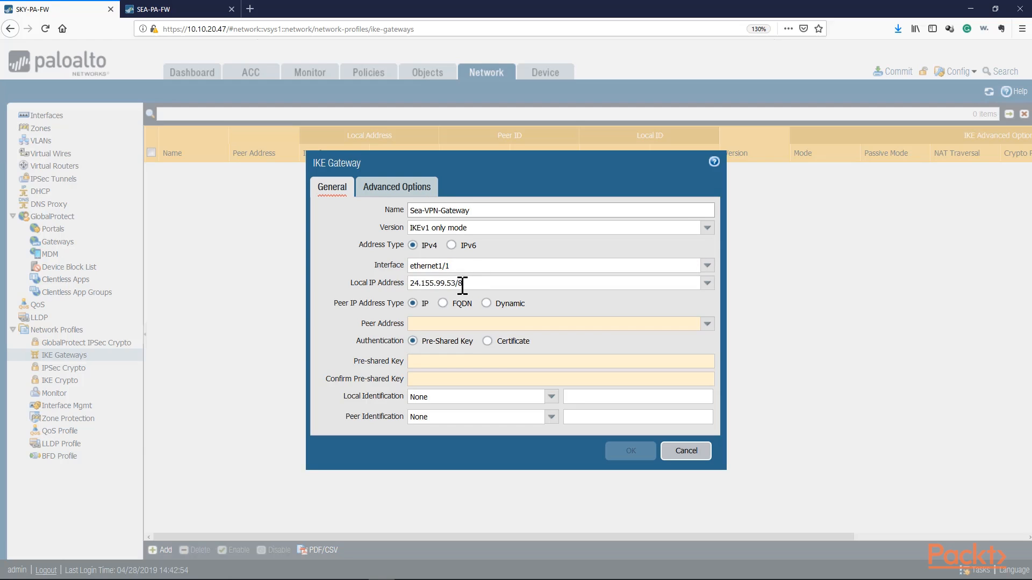
click(455, 269)
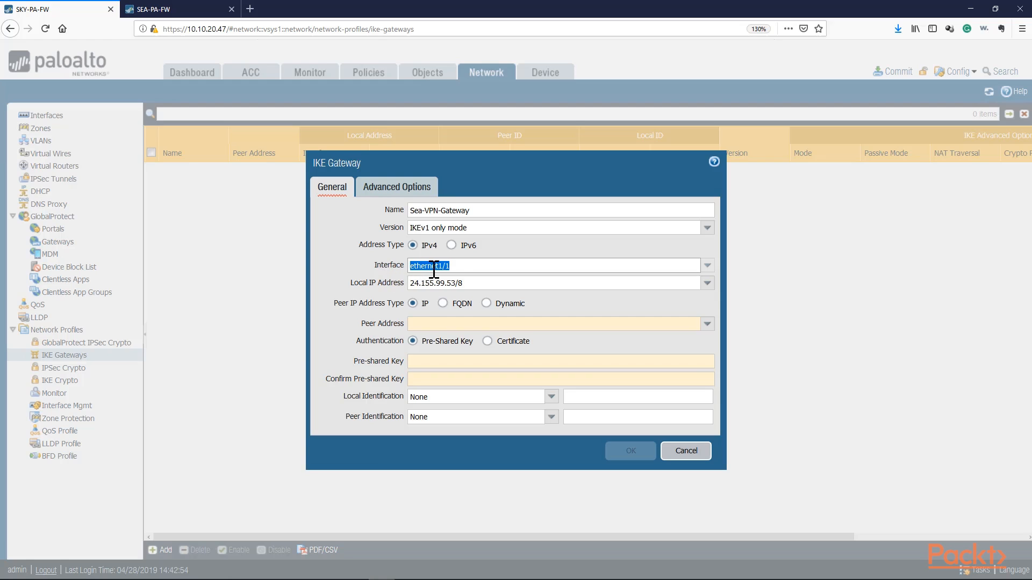
drag(463, 266, 379, 262)
drag(503, 284, 454, 266)
click(447, 285)
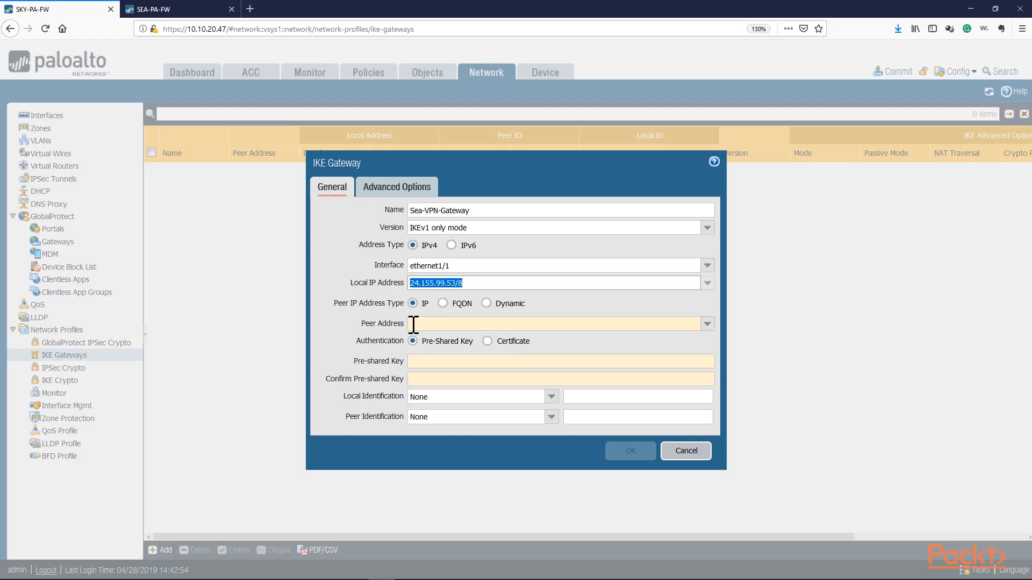
Copy company Sea's peer IP from the Notepad++ notes and set the gateway's peer address to 24.95.211.199.
click(414, 323)
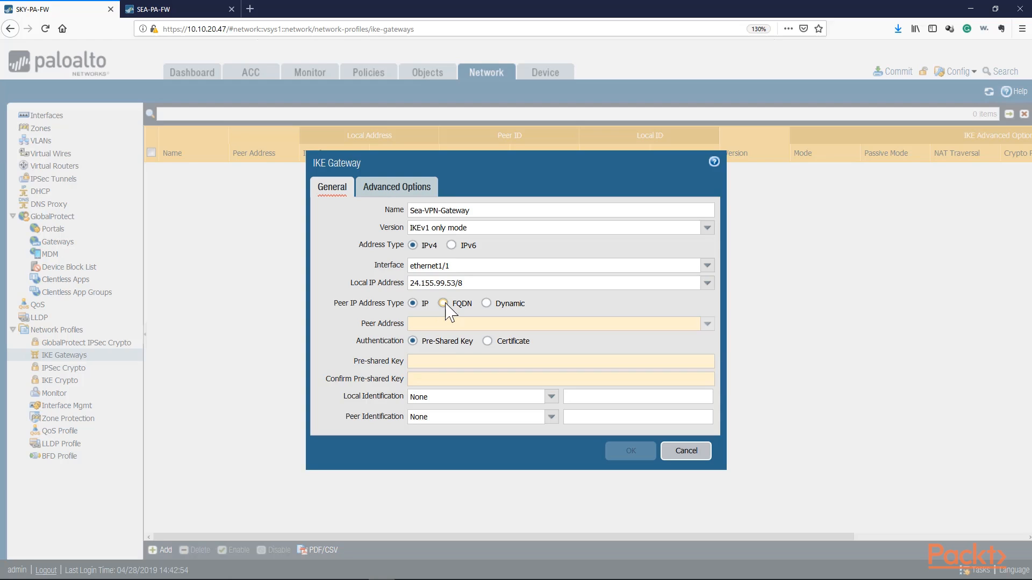
click(443, 324)
key(alt+Tab)
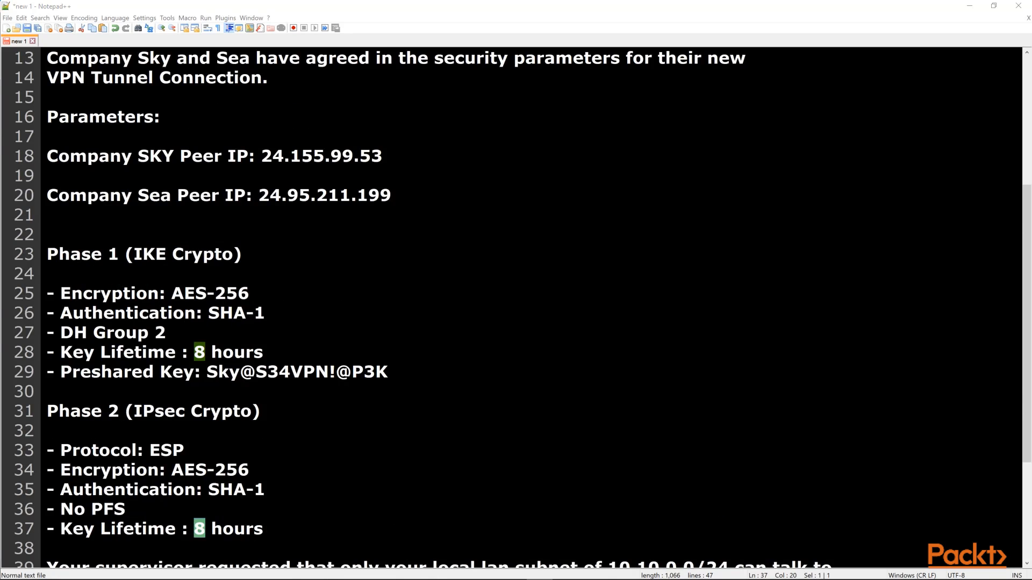
click(260, 195)
drag(261, 195, 390, 195)
key(ctrl+c)
key(alt+Tab)
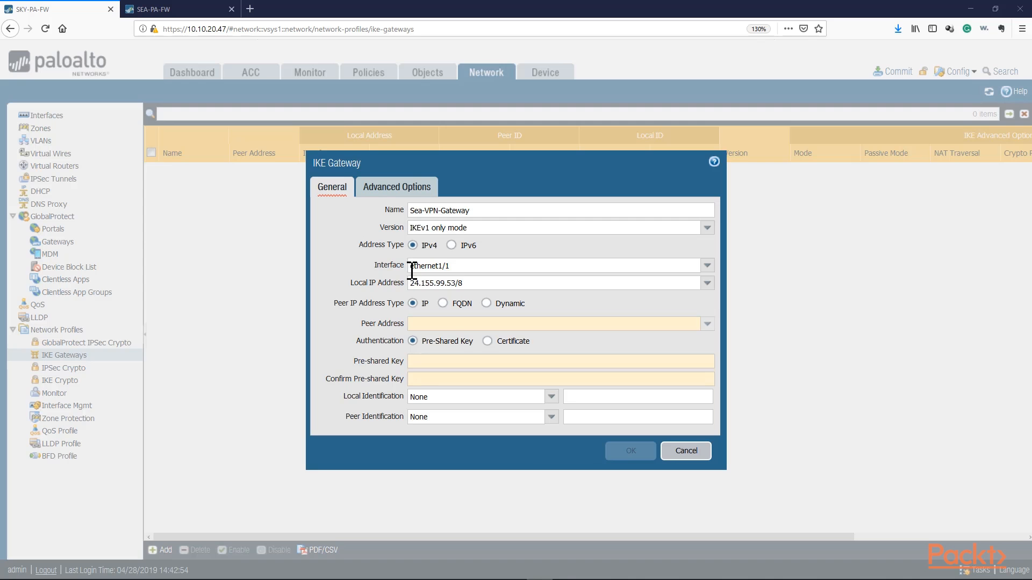
click(450, 323)
right_click(451, 323)
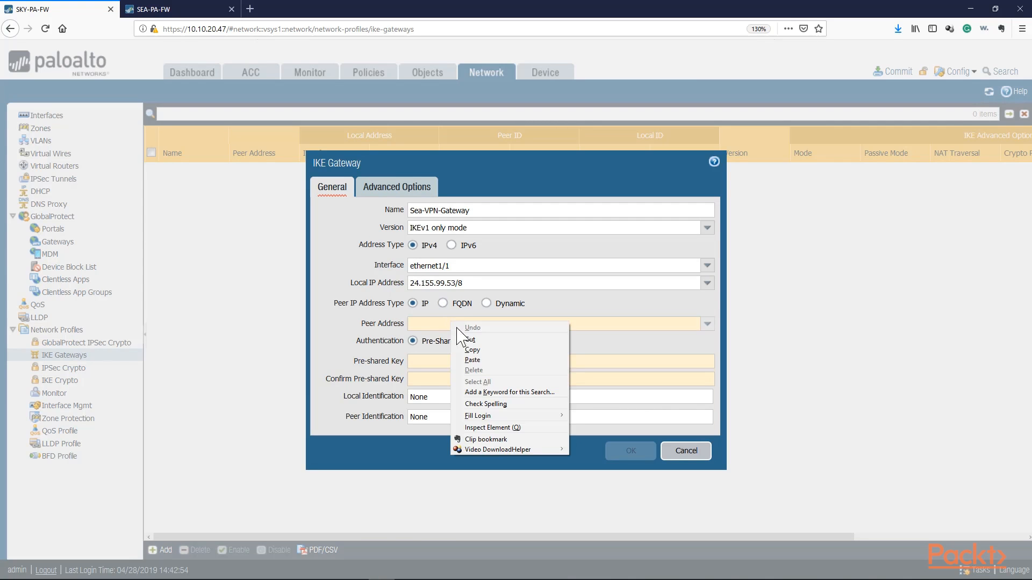
click(475, 375)
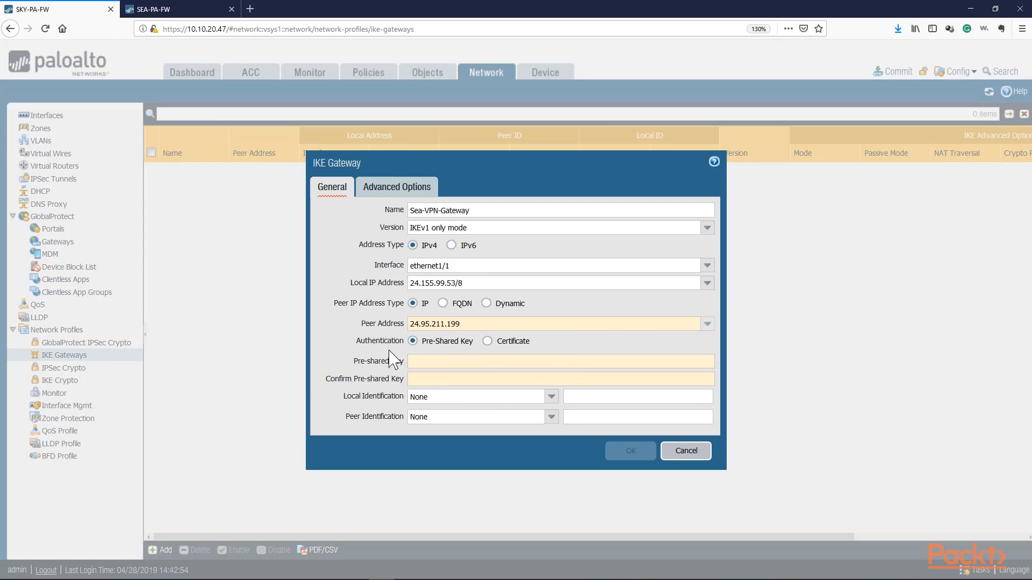
Copy the pre-shared key from the Notepad++ notes and paste it into the gateway's pre-shared key and confirmation fields.
click(424, 362)
click(426, 379)
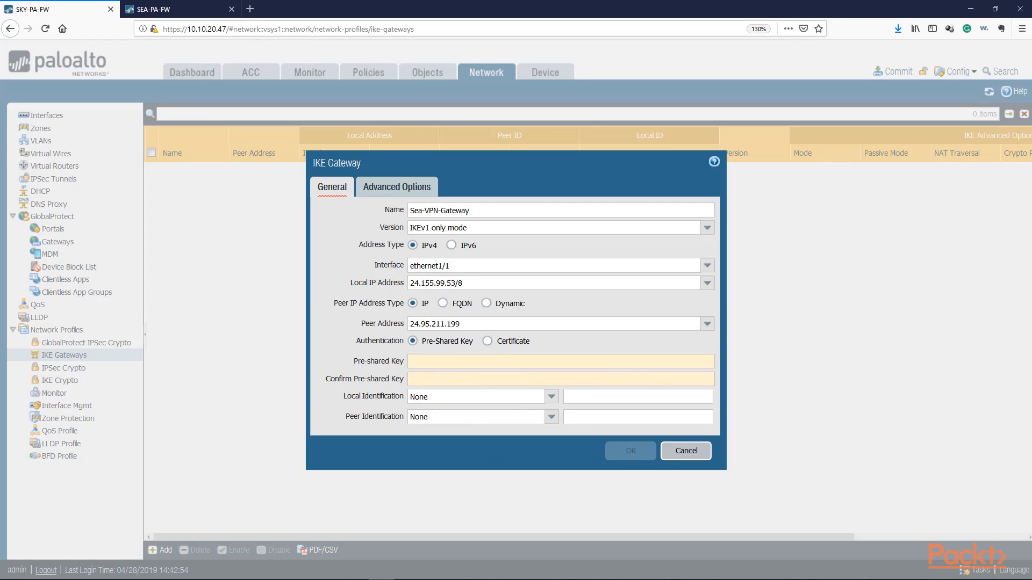
key(alt+Tab)
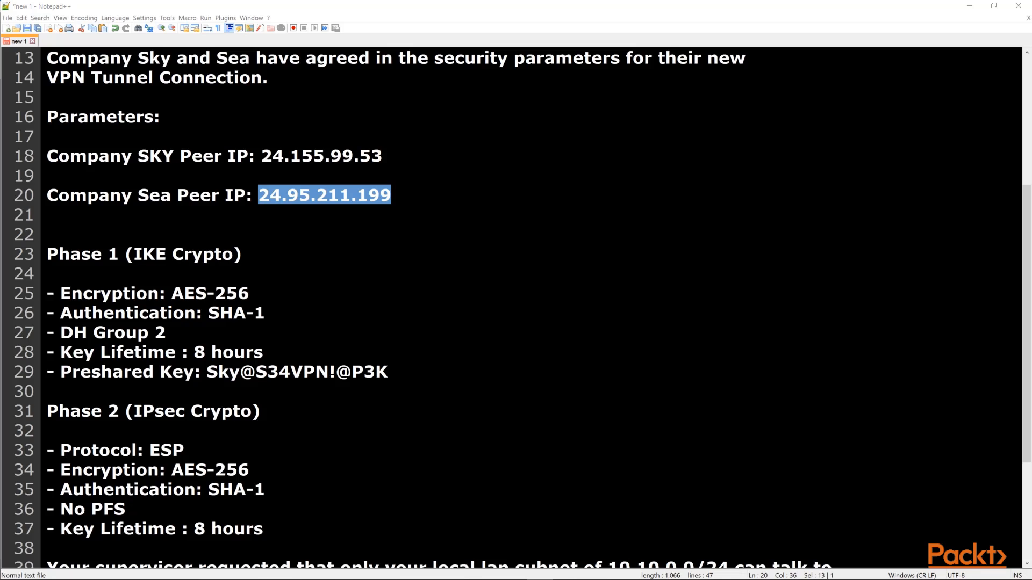
drag(207, 372, 388, 371)
right_click(387, 372)
click(408, 389)
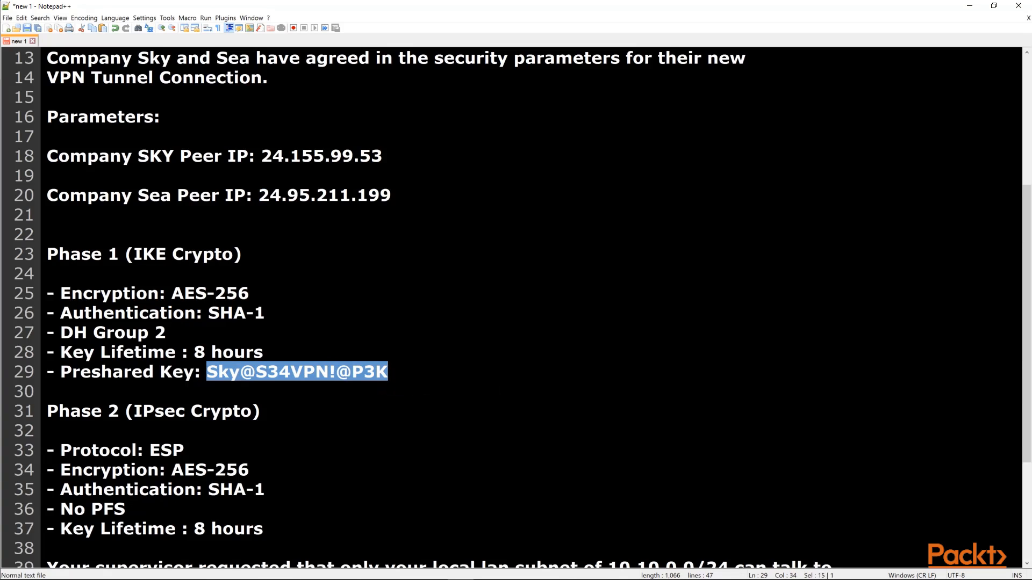
key(alt+Tab)
click(417, 362)
right_click(417, 362)
click(436, 404)
right_click(421, 379)
click(441, 417)
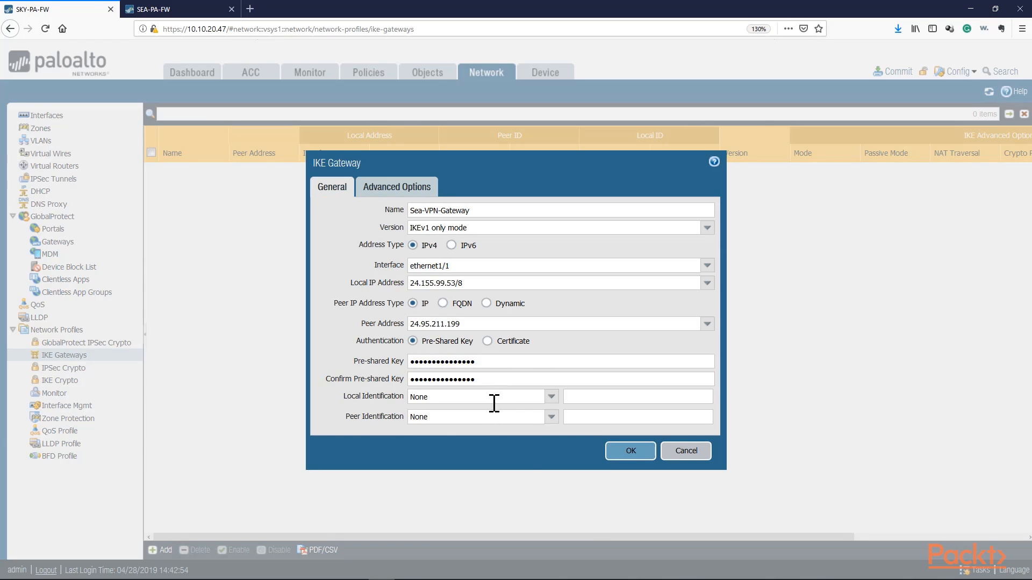
Check the identification types available for the Sea-VPN-Gateway's local identification and the adjoining identification value fields.
click(552, 398)
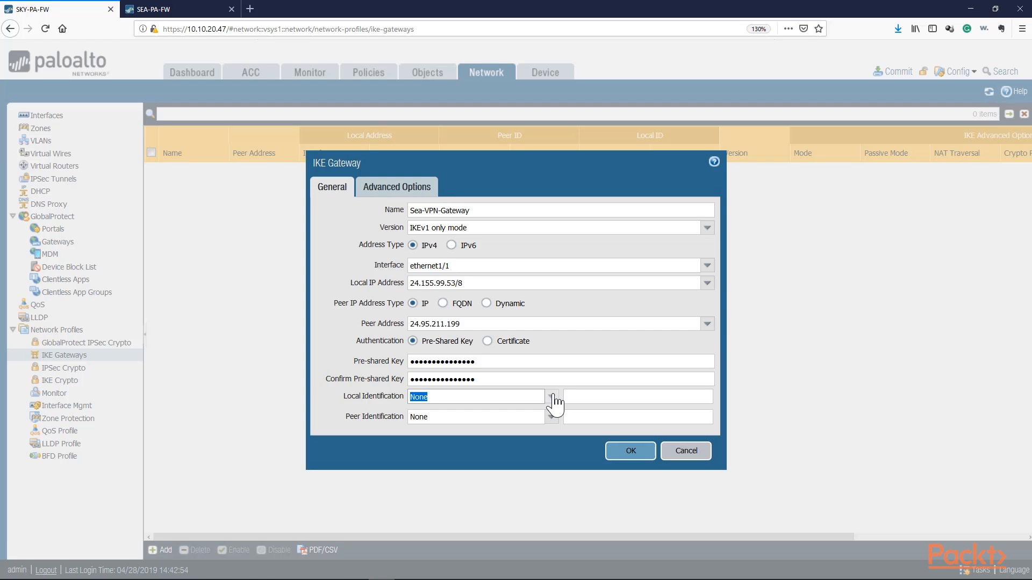
click(552, 398)
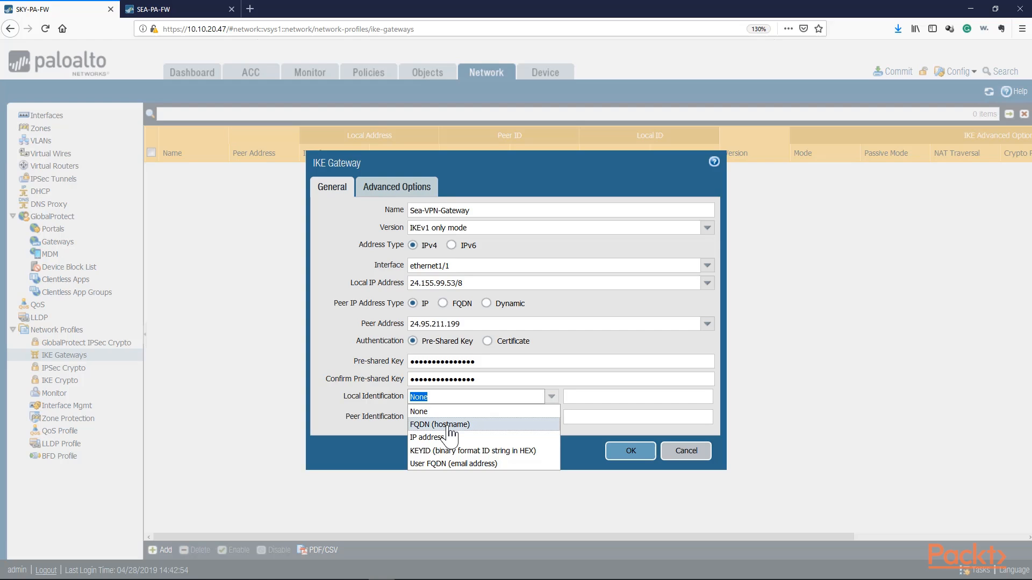
click(371, 411)
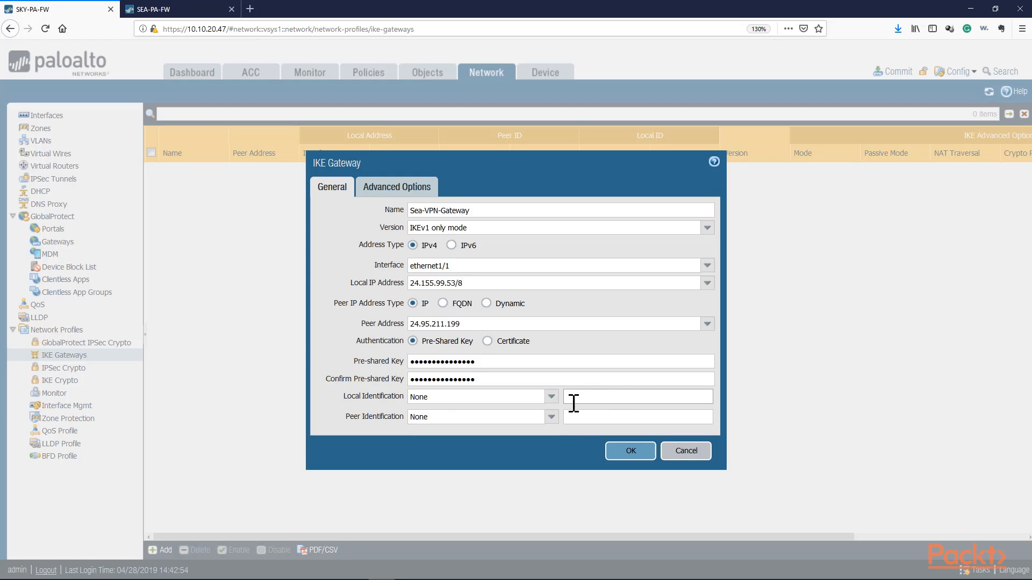
click(573, 396)
click(575, 417)
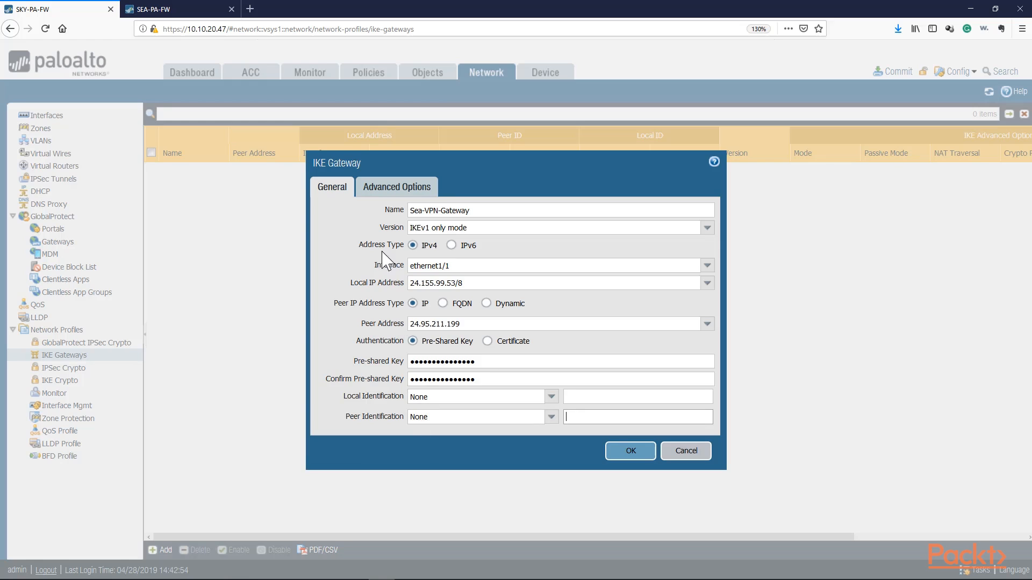
Keep exchange mode auto in the gateway's advanced options, assign IKE crypto profile Sea-VPN-Ike-Crypto, and save the gateway.
click(381, 189)
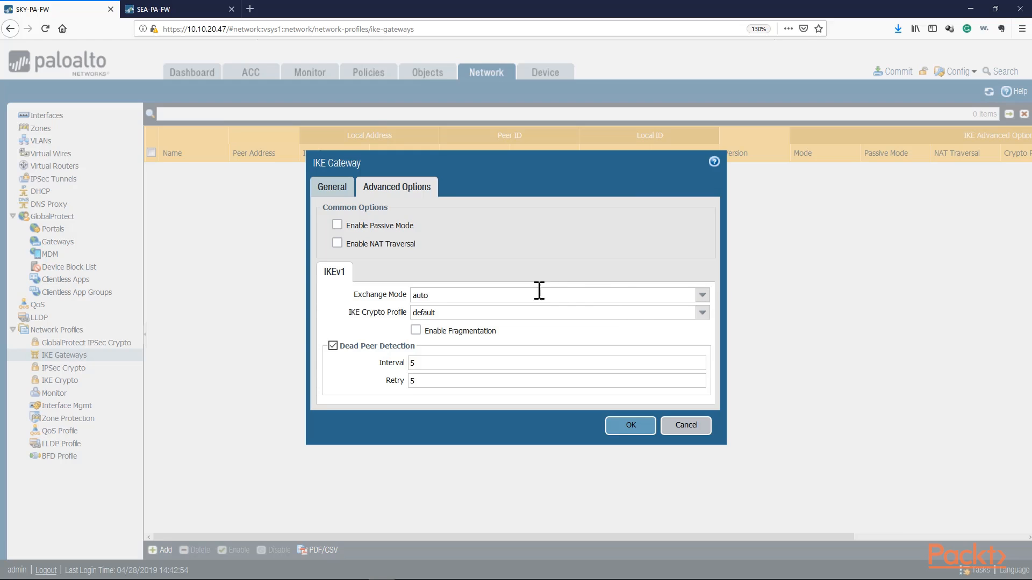
click(702, 296)
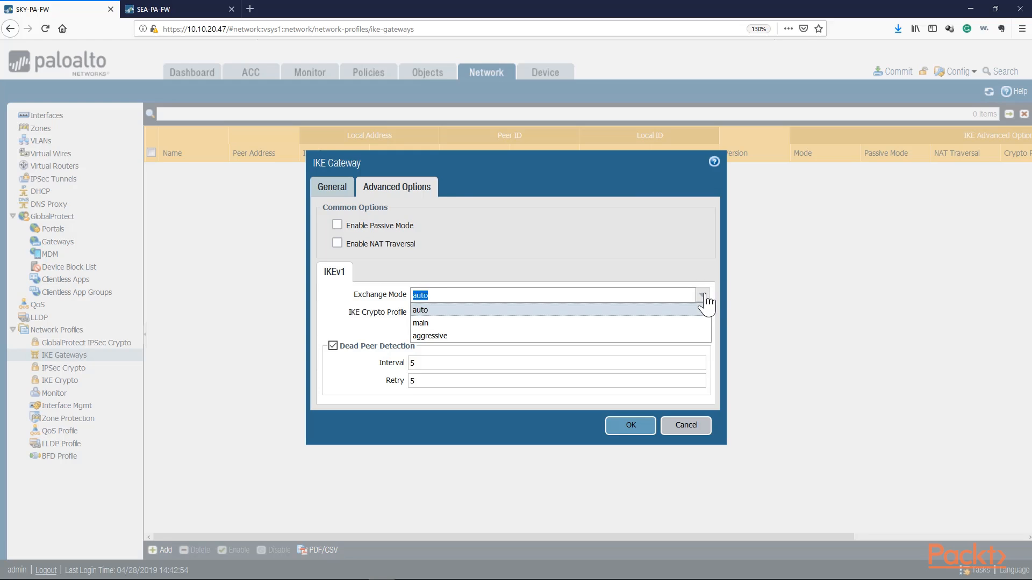
click(685, 257)
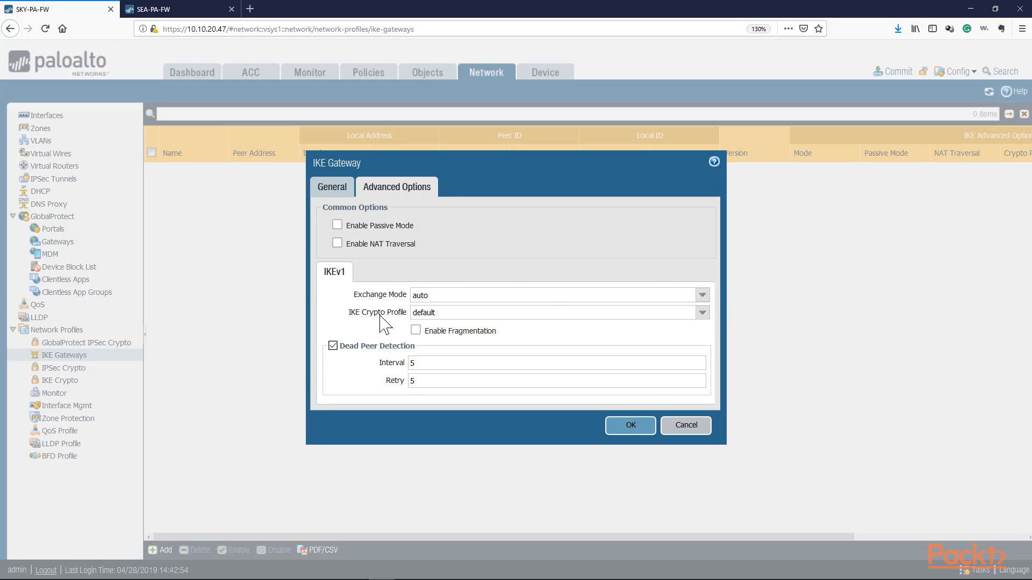
click(703, 314)
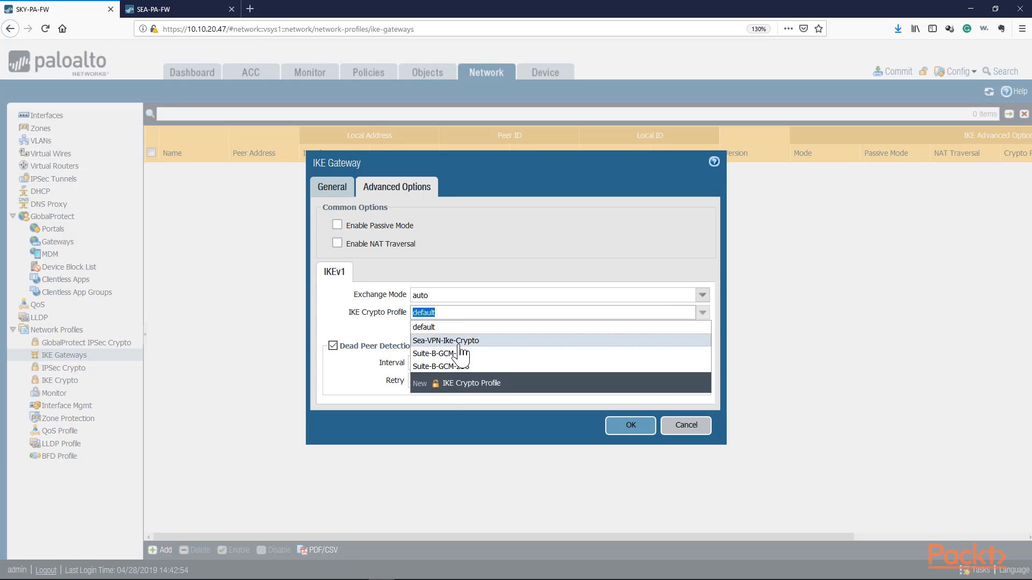
click(460, 340)
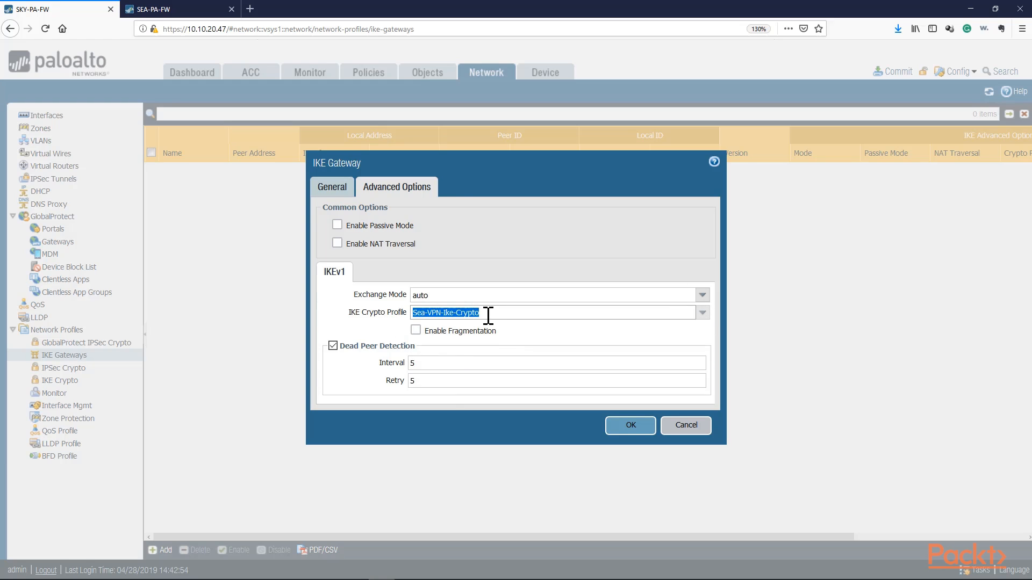
click(332, 346)
key(Return)
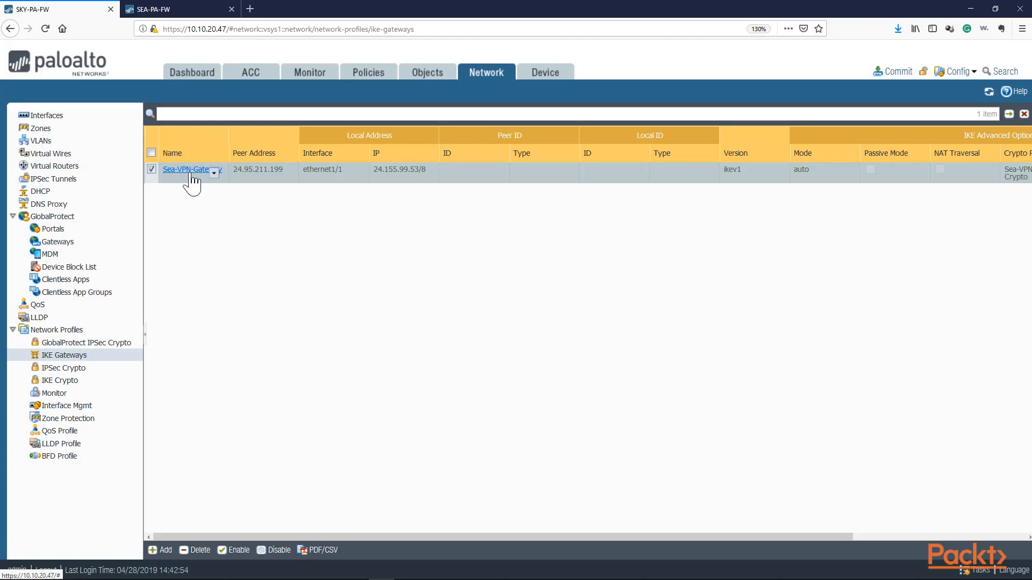
Start a new IPSec tunnel named Sea-VPN-Site-to-Site.
click(64, 180)
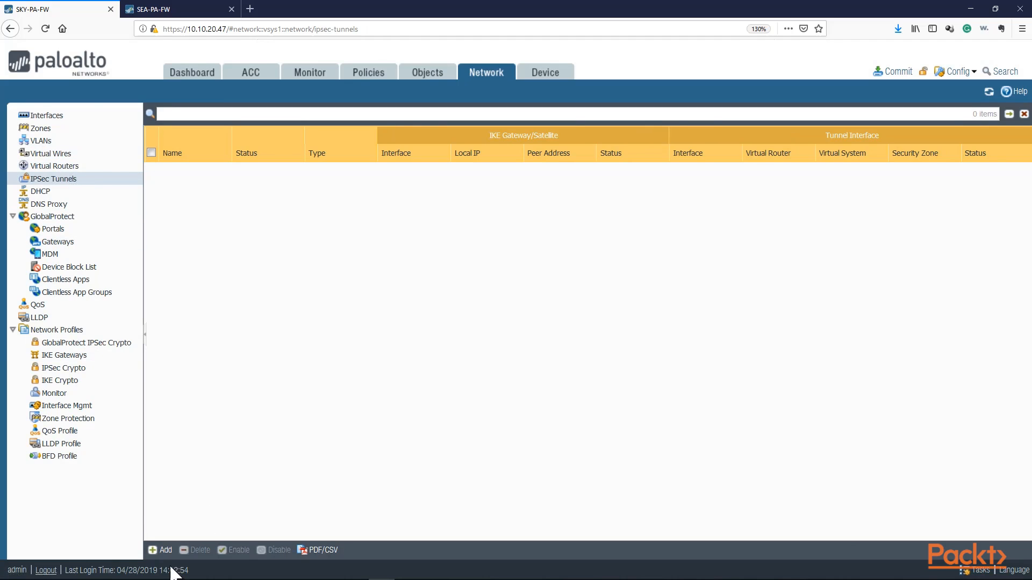
click(159, 550)
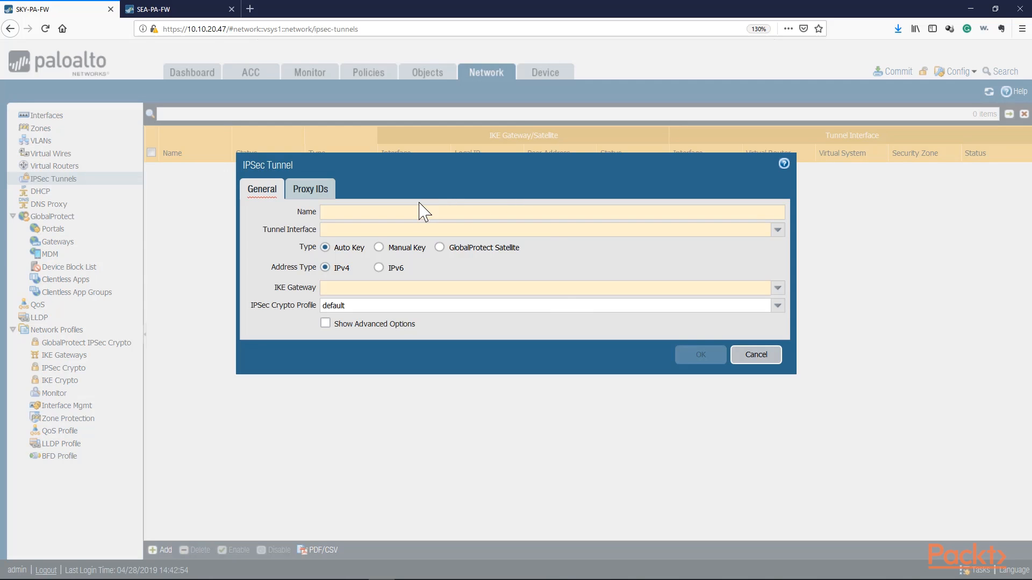
text(Sea-VPN-Site-to-Site)
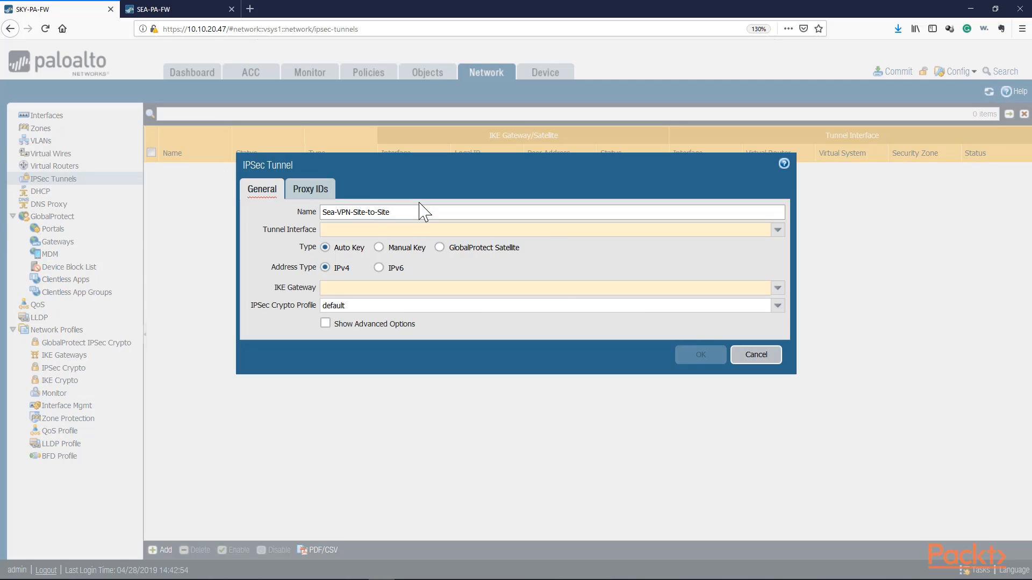
key(Tab)
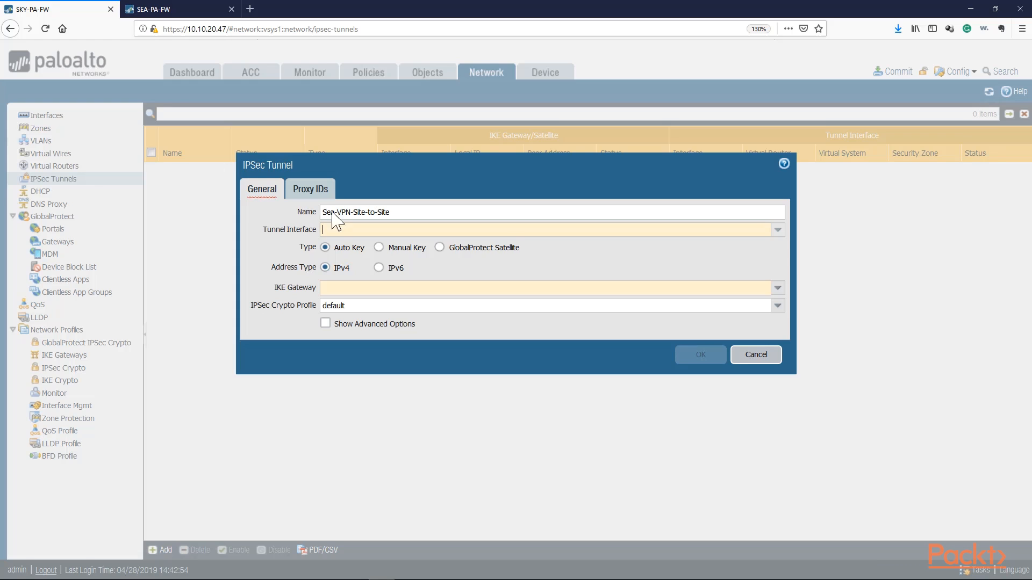
Start a new tunnel interface numbered 3 for the IPSec tunnel, with virtual router default and security zone Sea-VPN.
click(778, 231)
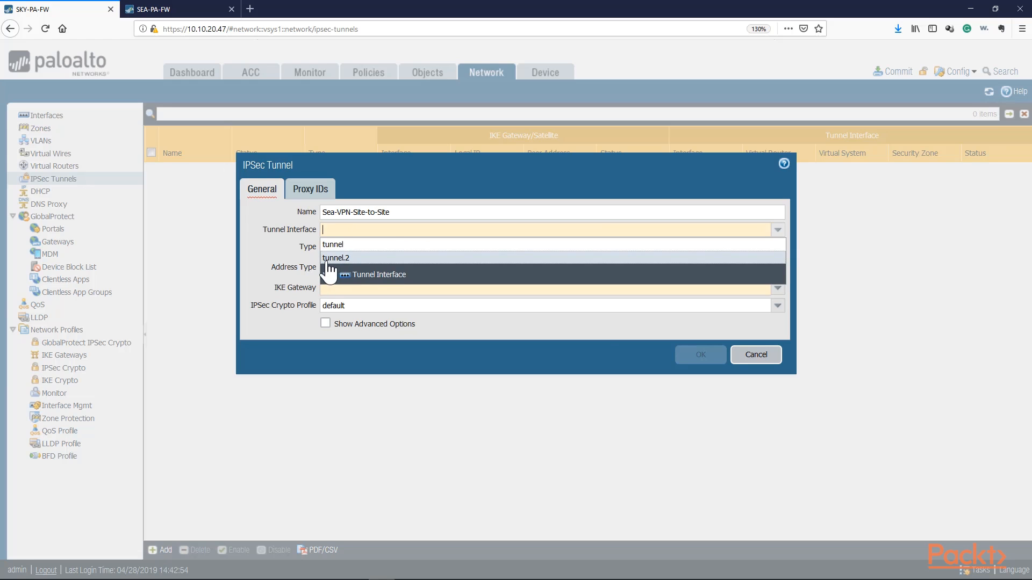
click(438, 274)
text(3)
click(699, 334)
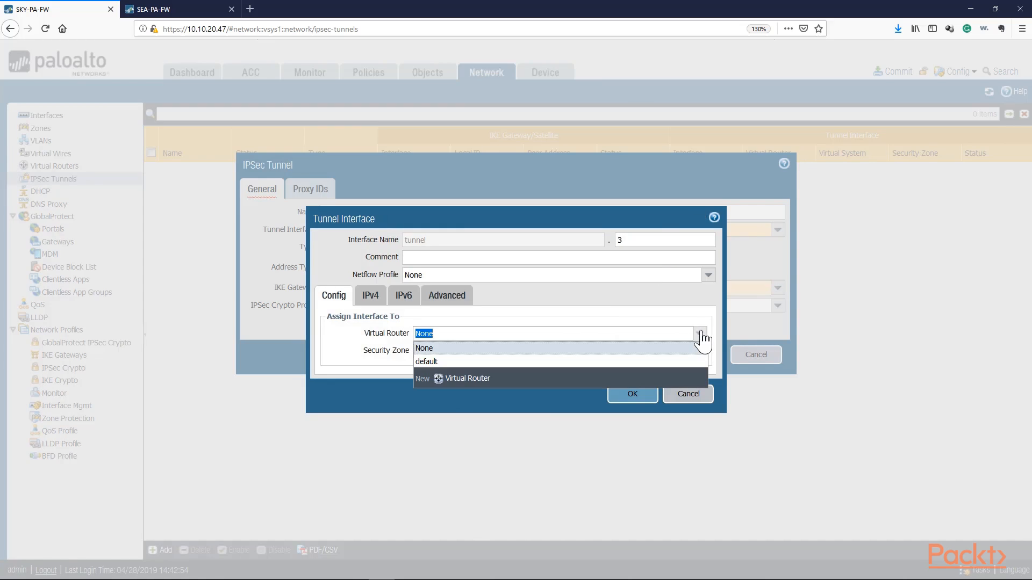
click(499, 362)
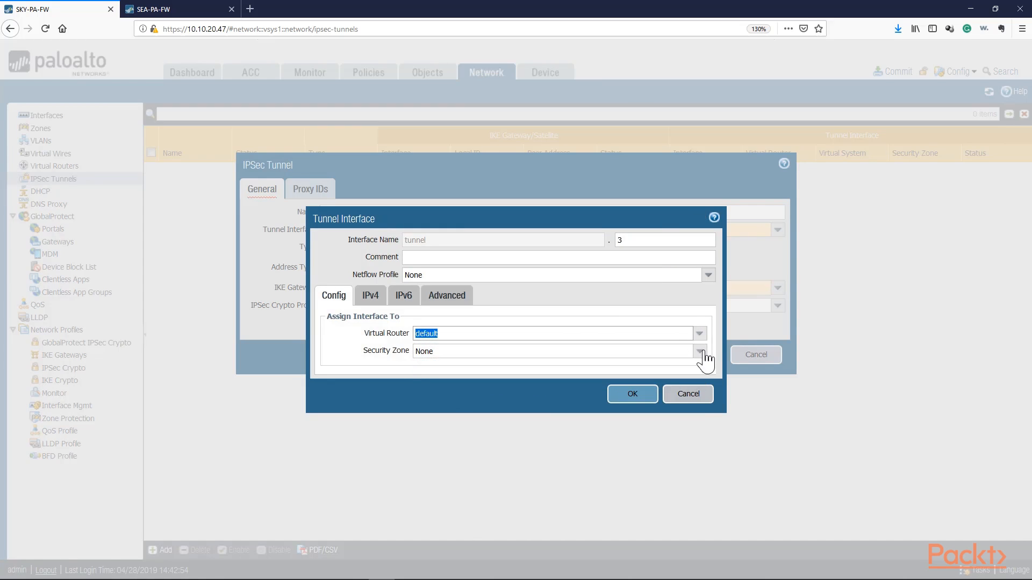
click(699, 351)
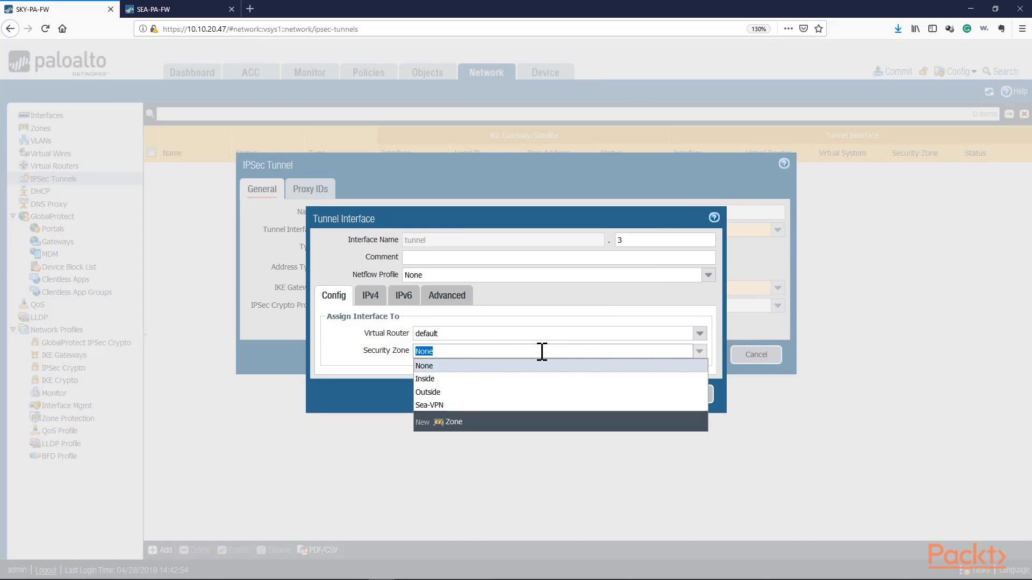
click(430, 407)
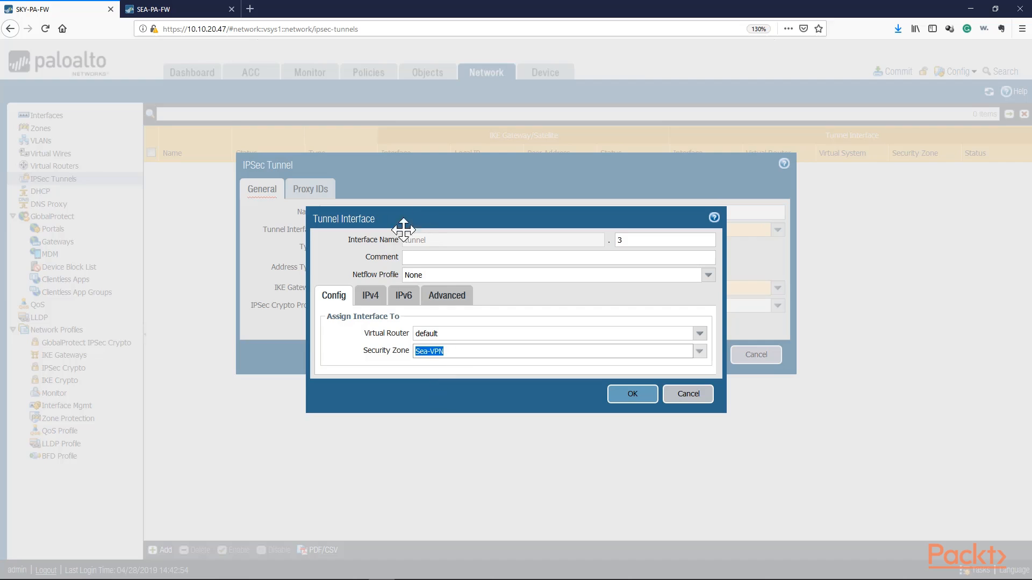
Review the tunnel interface's IPv4, IPv6 and advanced settings and confirm the new interface for the IPSec tunnel.
click(370, 300)
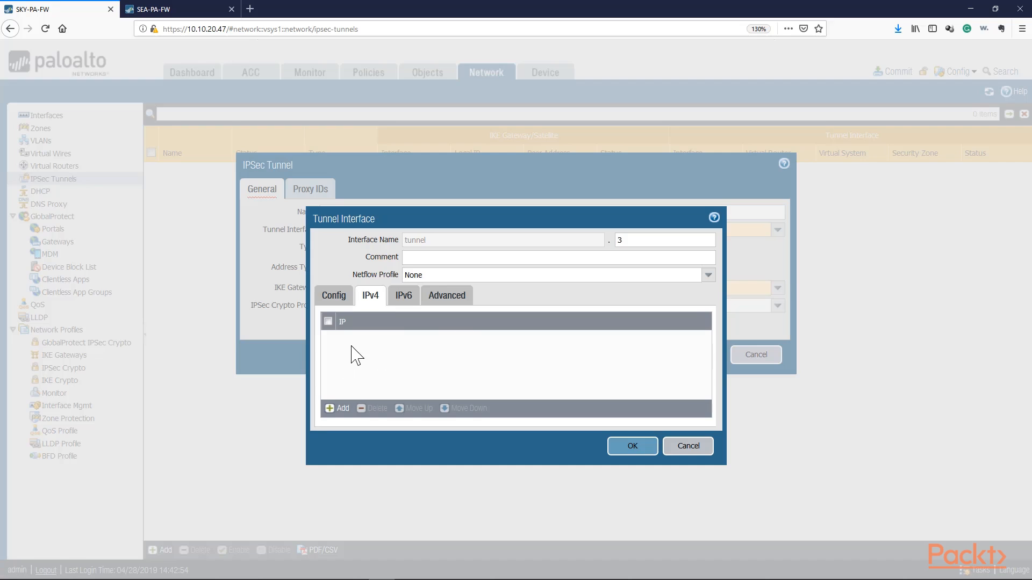
click(400, 297)
click(440, 297)
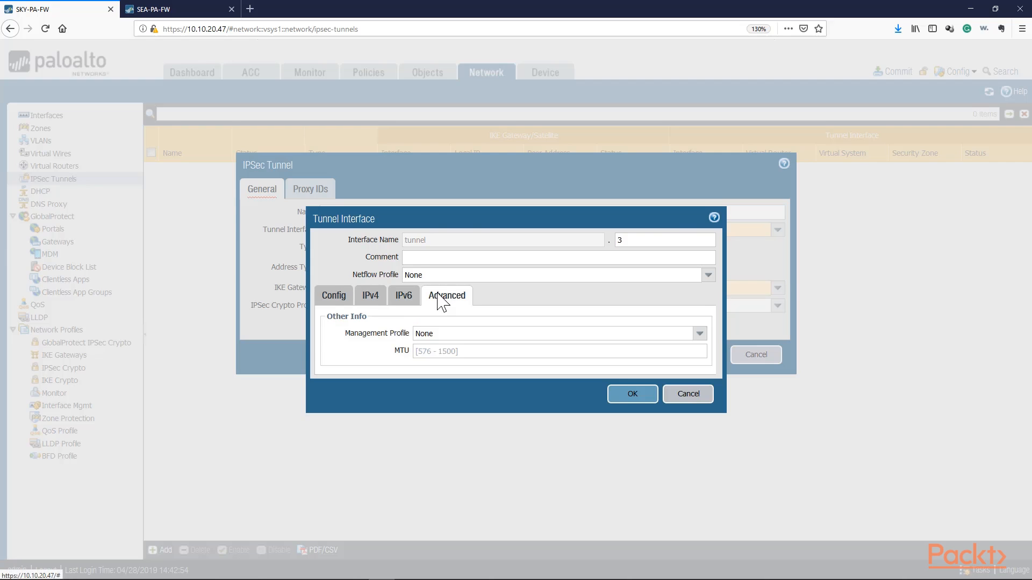
click(408, 297)
click(370, 296)
click(443, 298)
click(619, 396)
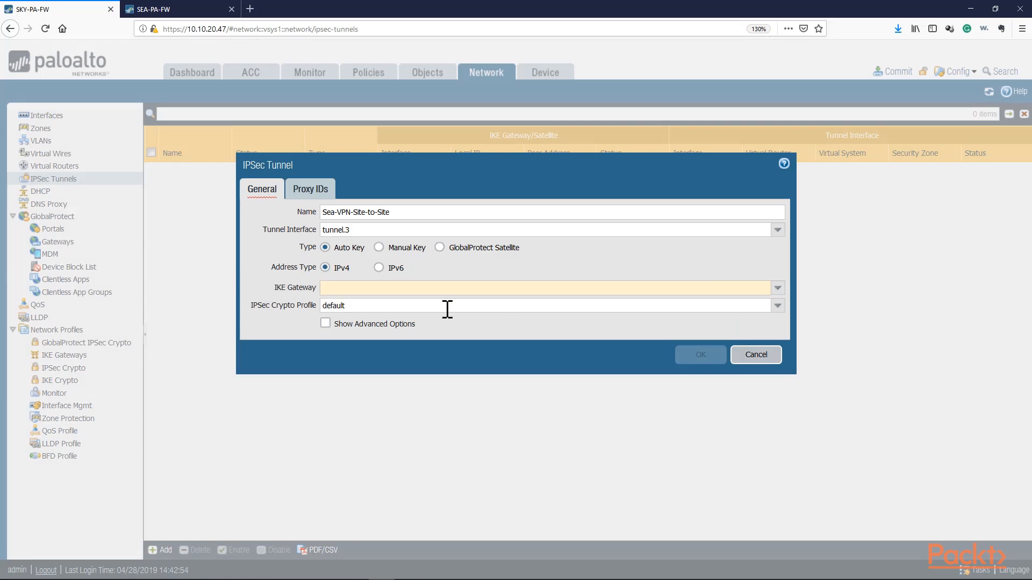
Assign IKE gateway Sea-VPN-Gateway and IPSec crypto profile Sea-VPN-IPsec-Crypto to the IPSec tunnel.
click(778, 288)
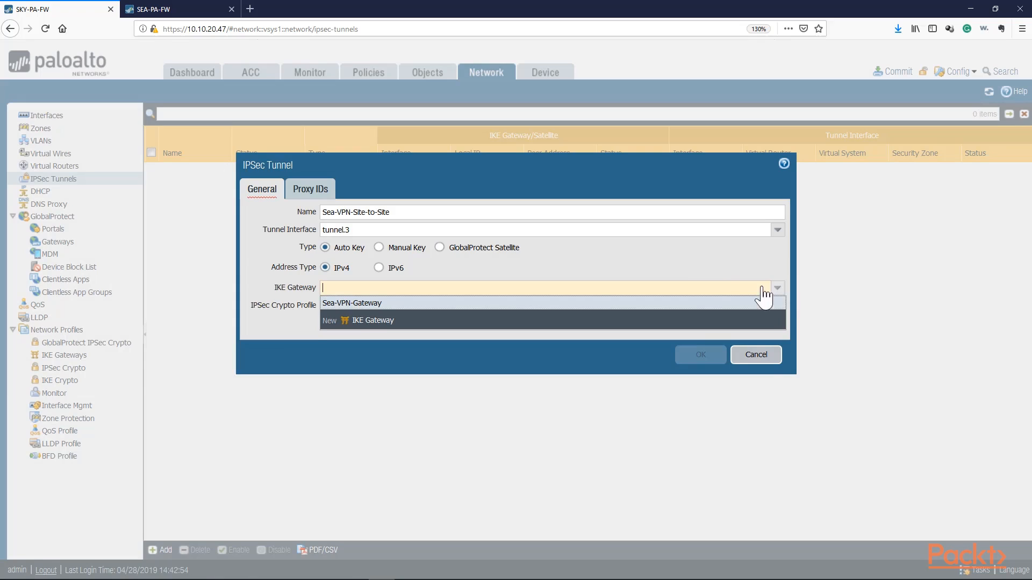
click(358, 307)
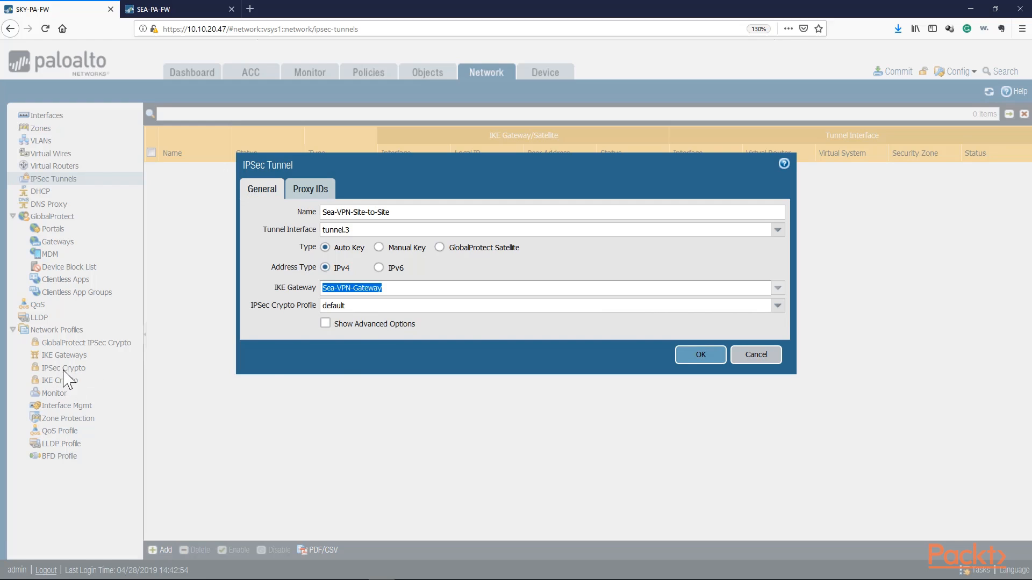
click(778, 305)
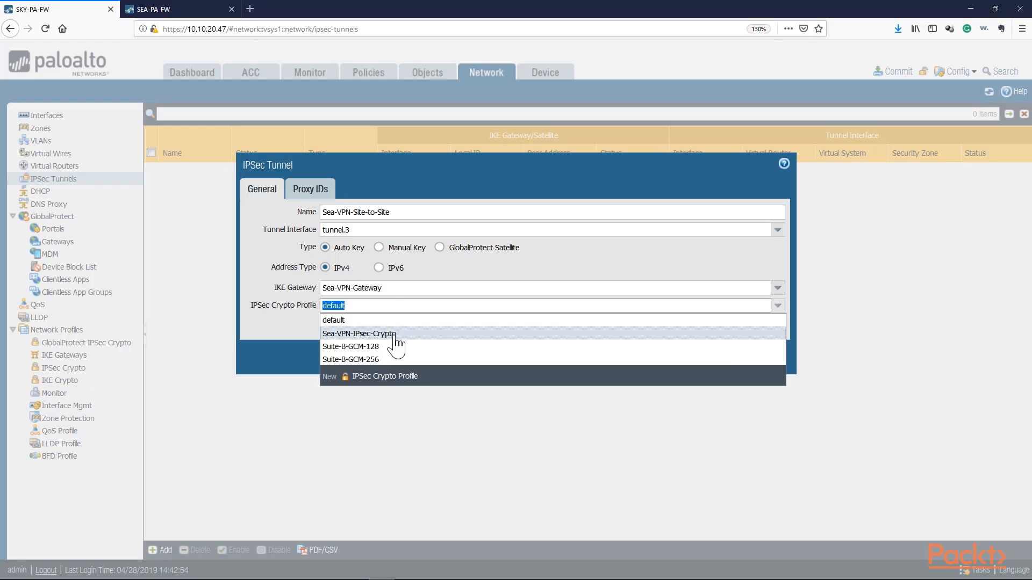
click(339, 332)
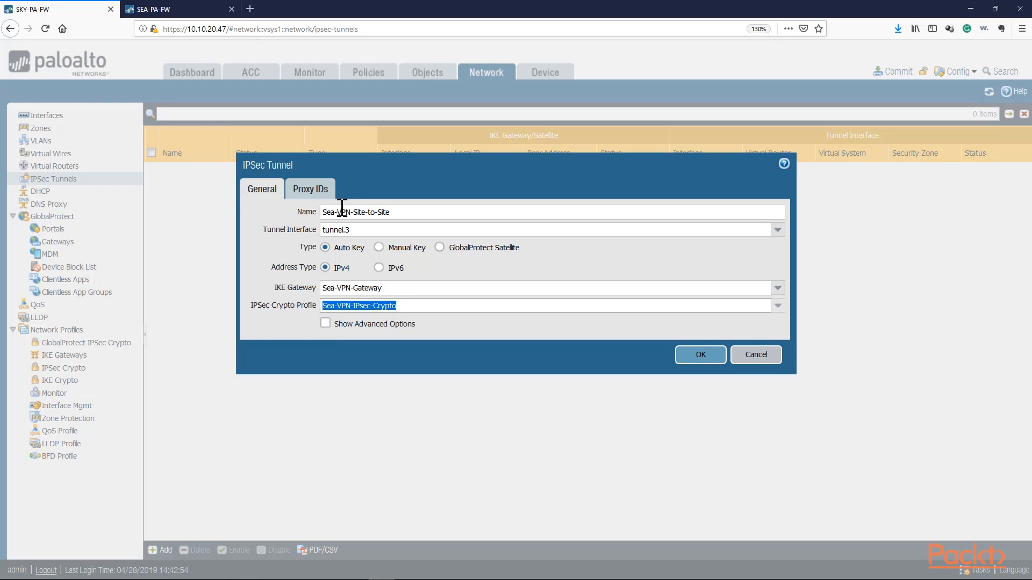
Start a new IPv4 proxy ID named Sea-VPN-Tunnel-Traffic for the IPSec tunnel.
click(316, 194)
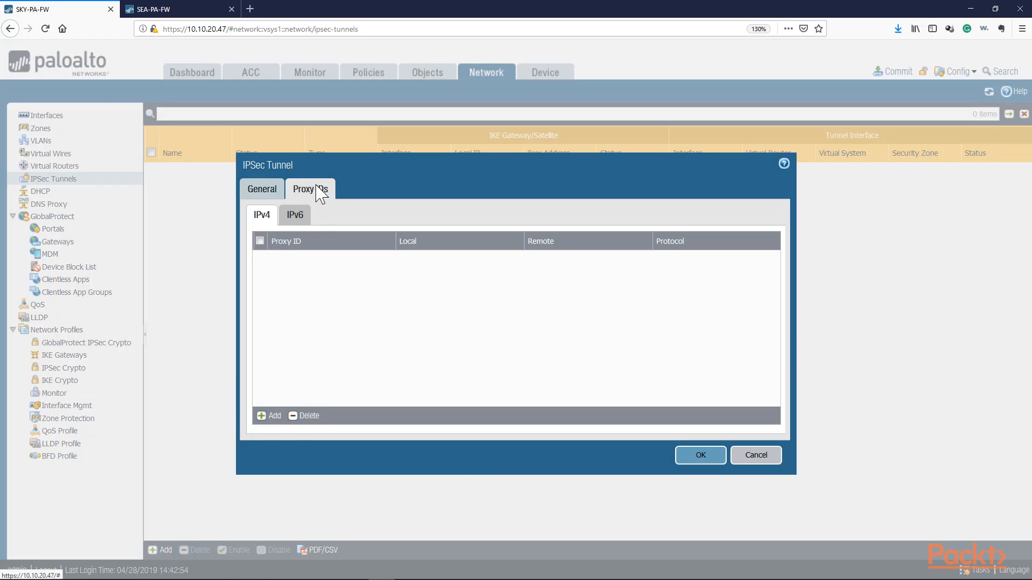
click(261, 418)
click(486, 260)
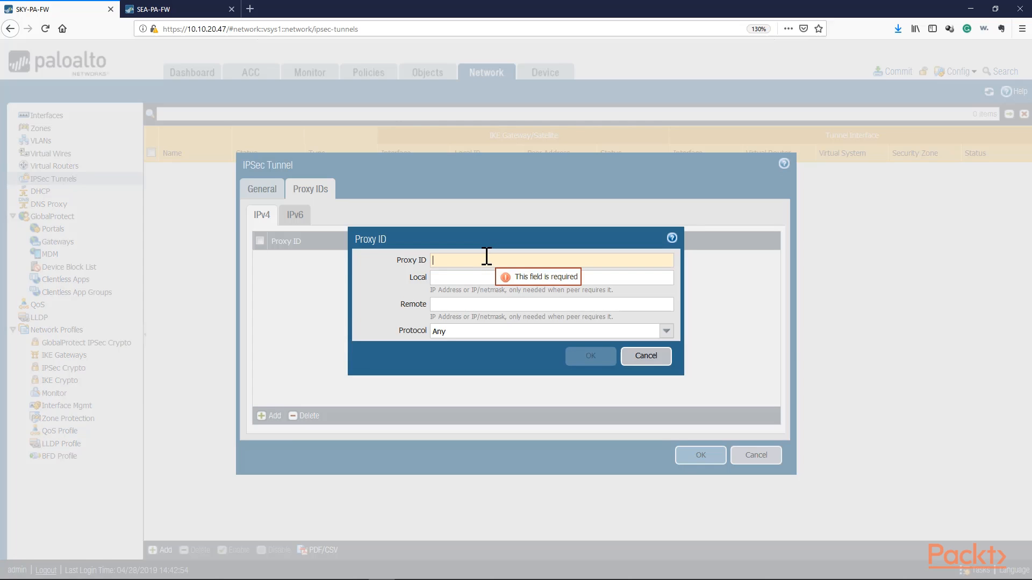
text(Sea-VPN-Tunnel-Traffic)
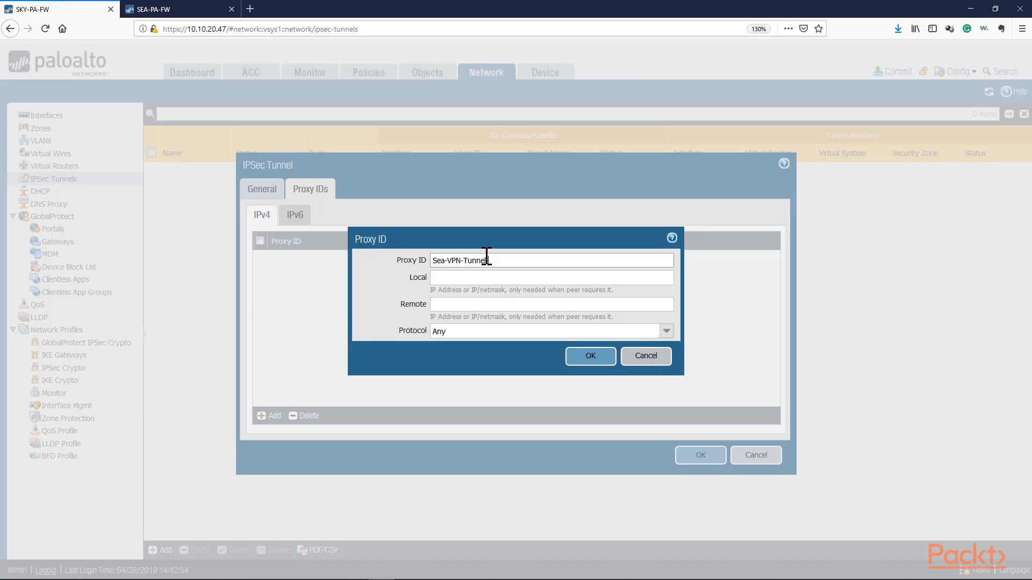
Set the proxy ID's local network to 10.10.0.0/24 and remote network to 10.20.0.0/24, keep protocol Any, and confirm the entry.
click(478, 278)
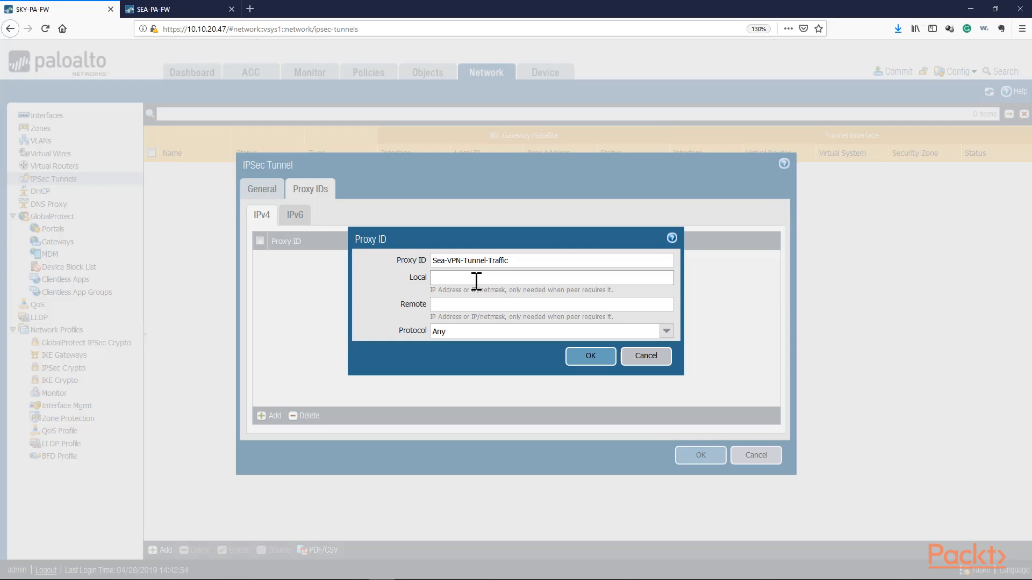
text(10.10.0.)
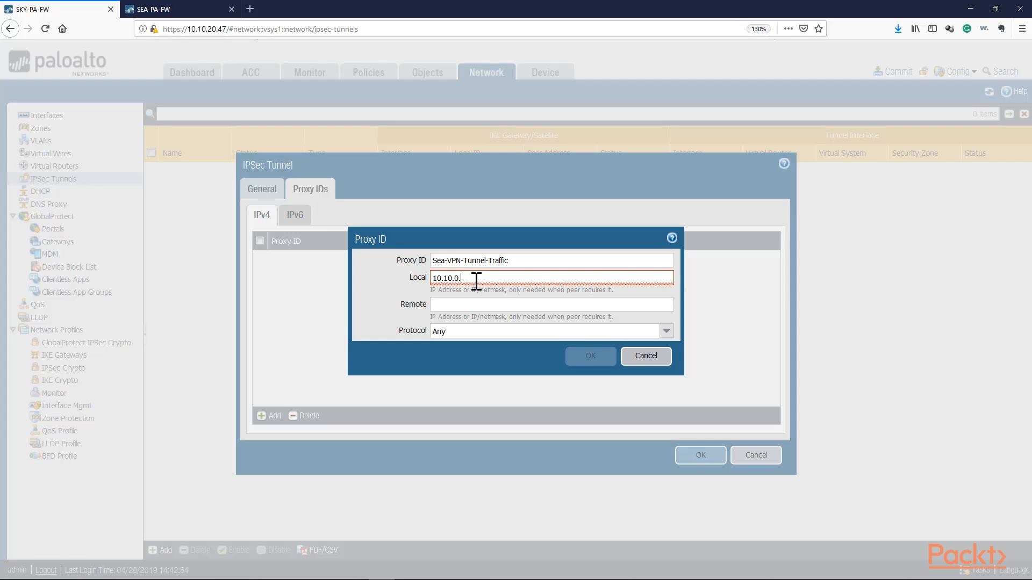
text(0/24)
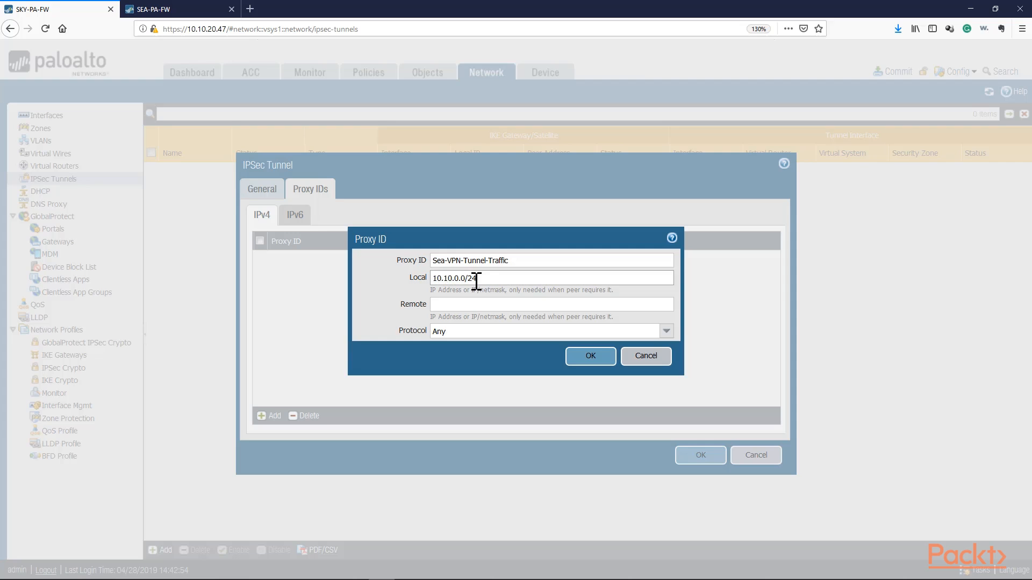
click(481, 305)
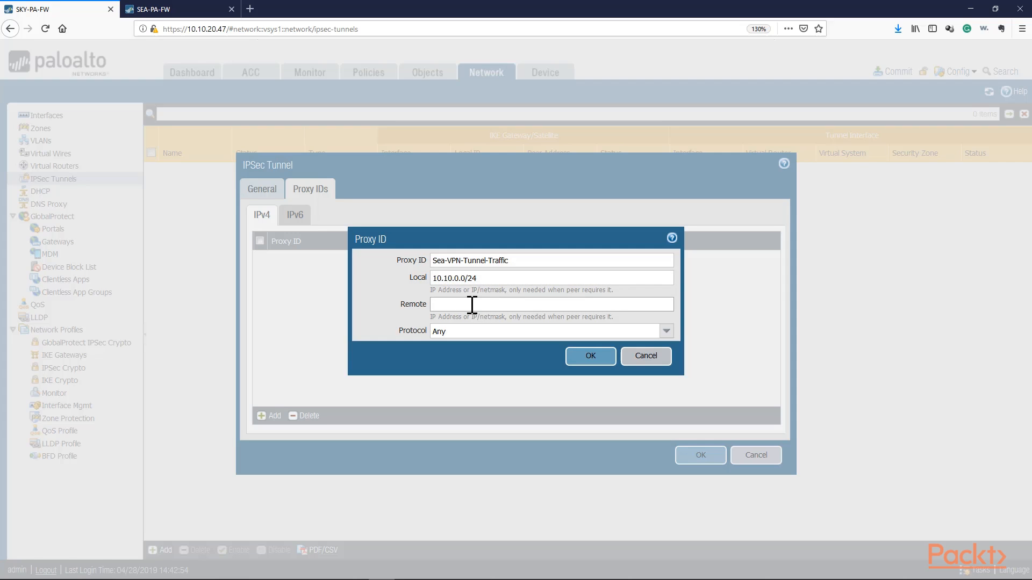
text(10.20.0.0/24)
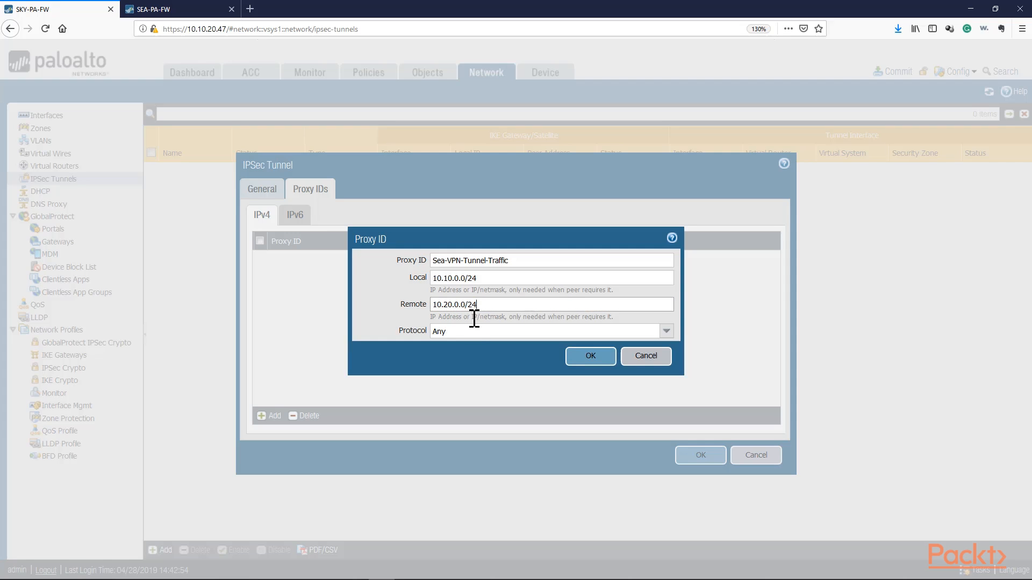
click(446, 332)
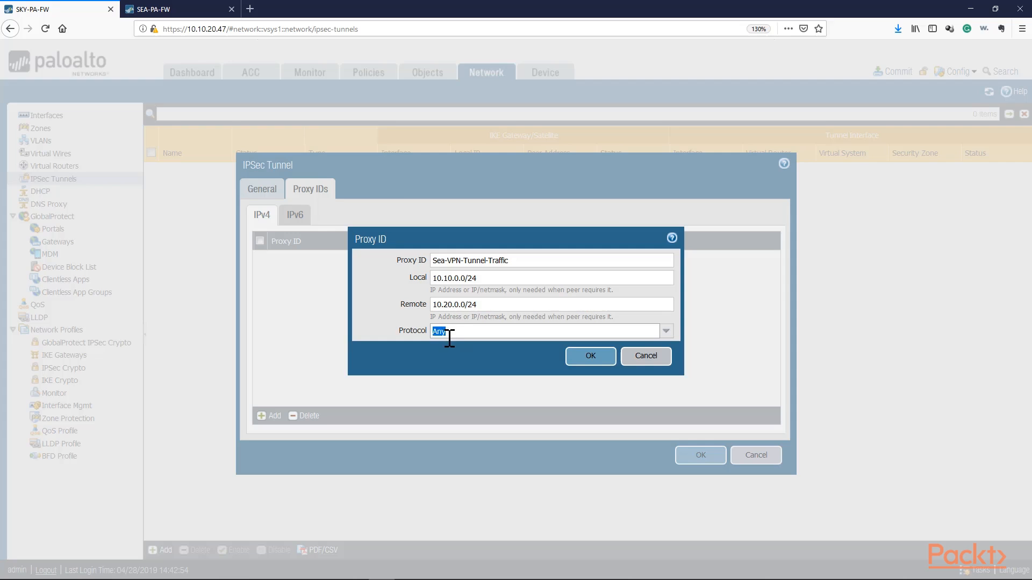
click(593, 357)
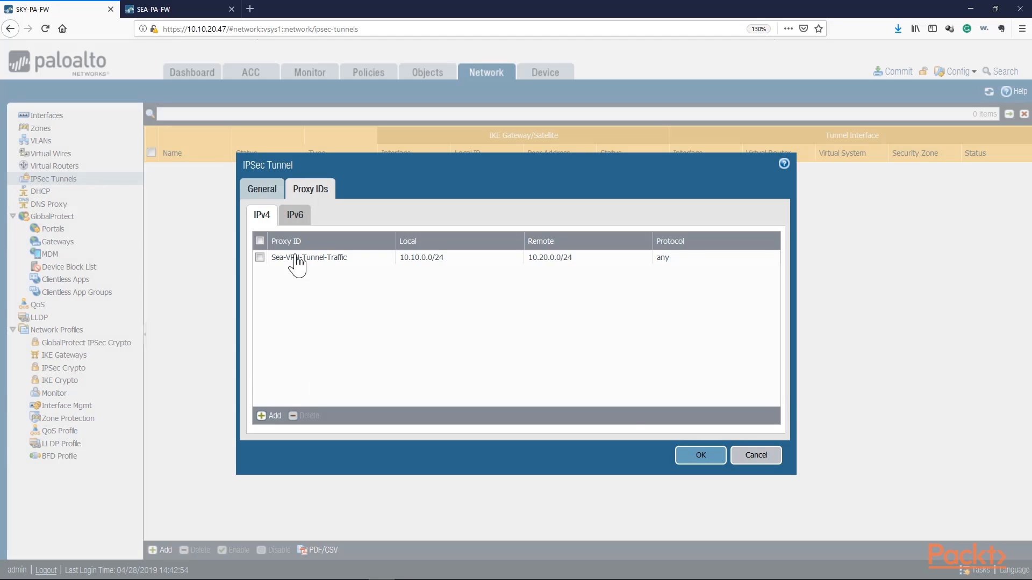
Save the IPSec tunnel and commit all pending changes to the firewall.
click(701, 456)
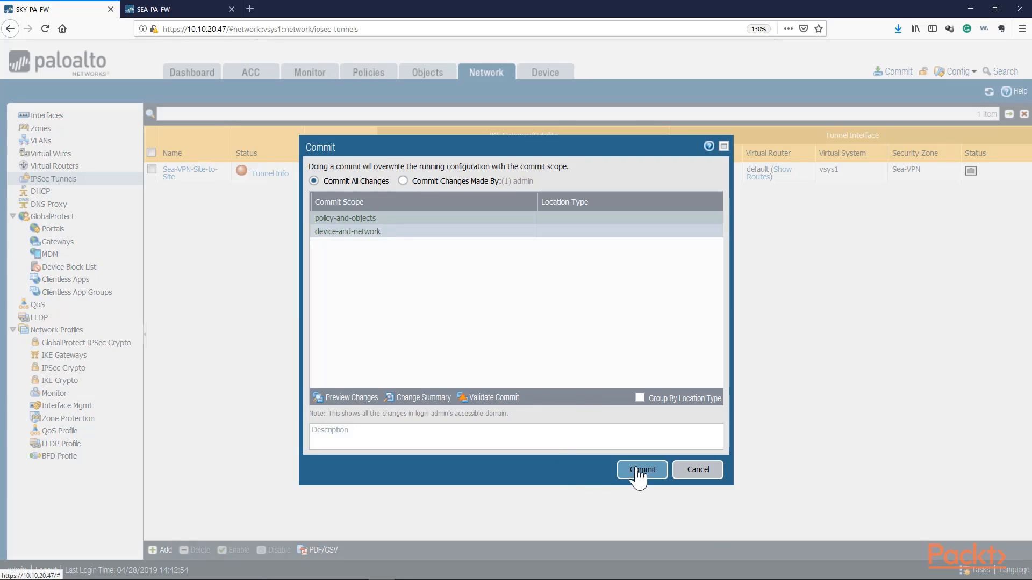
click(640, 471)
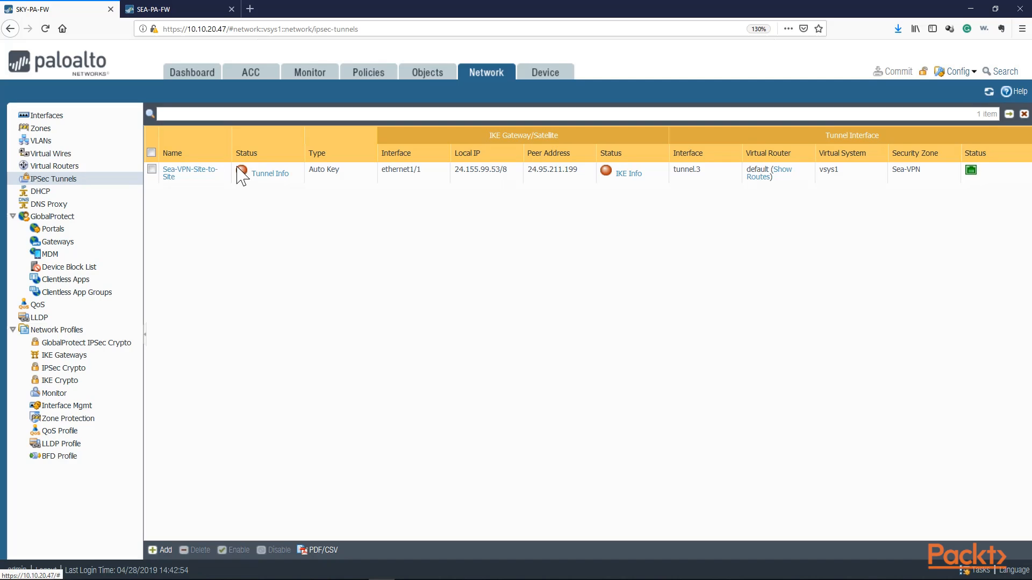
Start a new IPv4 static route in the default virtual router named To-Sea-VPN-10.20.0.0-24, with destination 10.20.0.0/24.
click(89, 166)
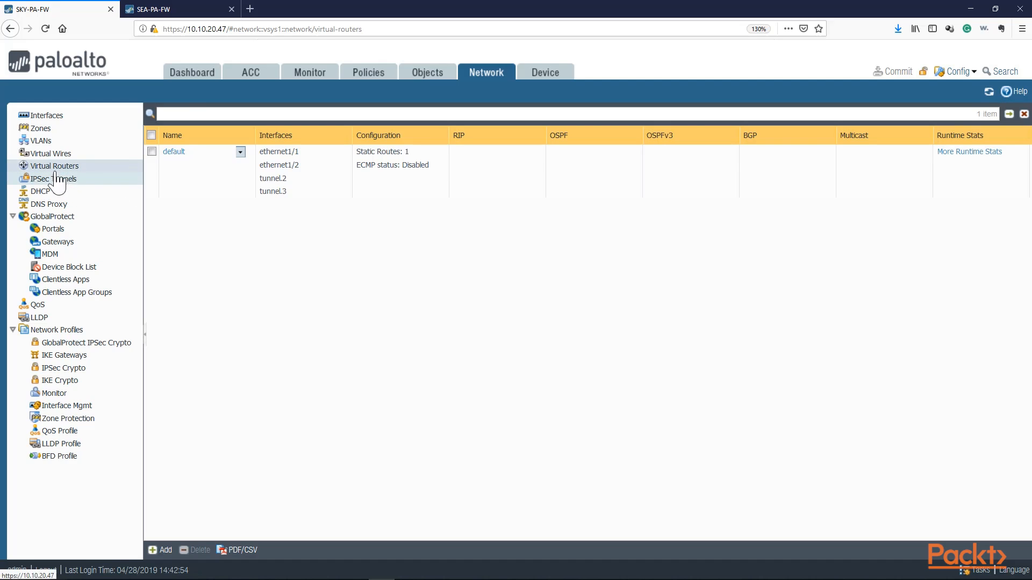
click(183, 164)
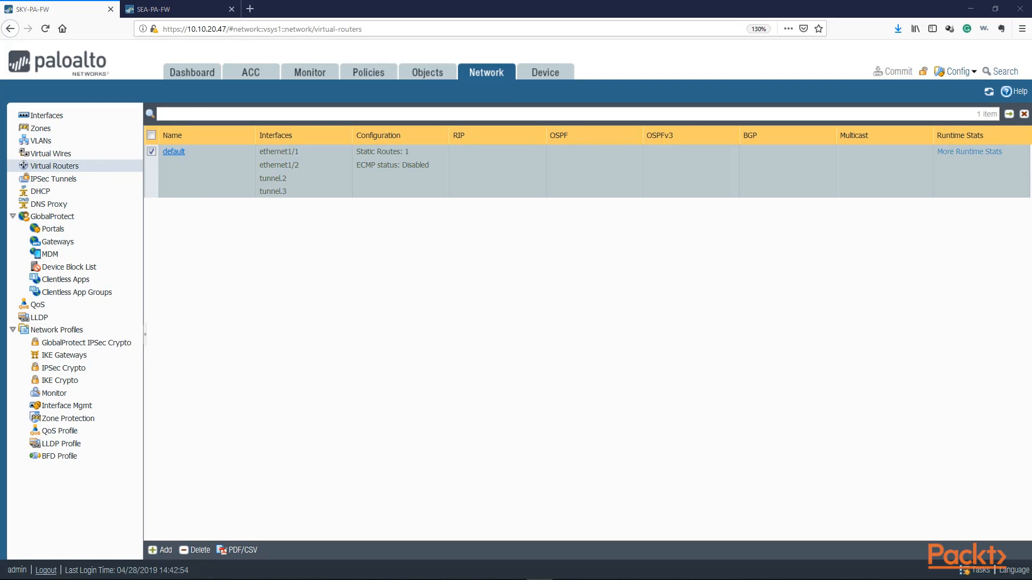
click(173, 152)
click(288, 193)
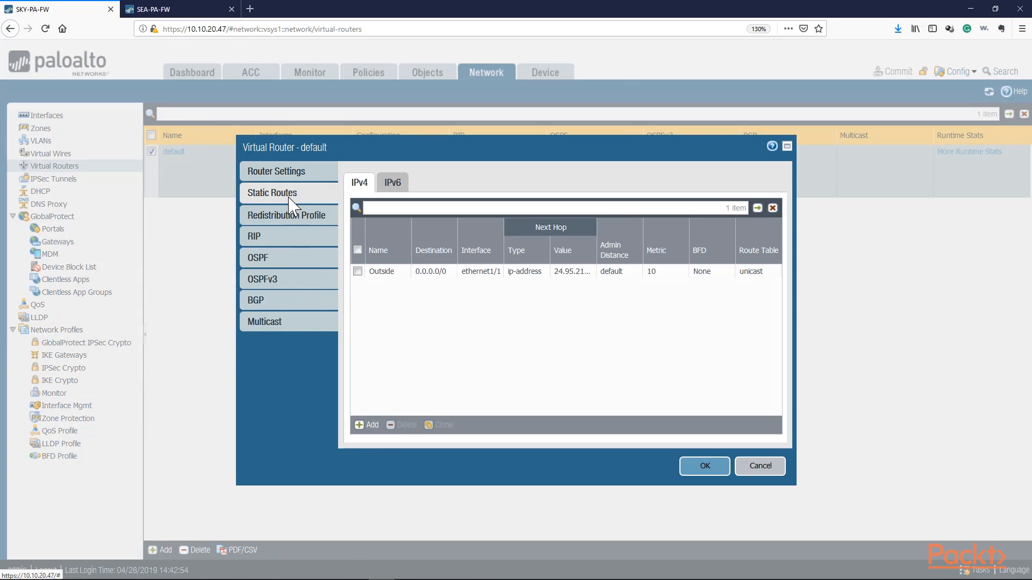
click(367, 426)
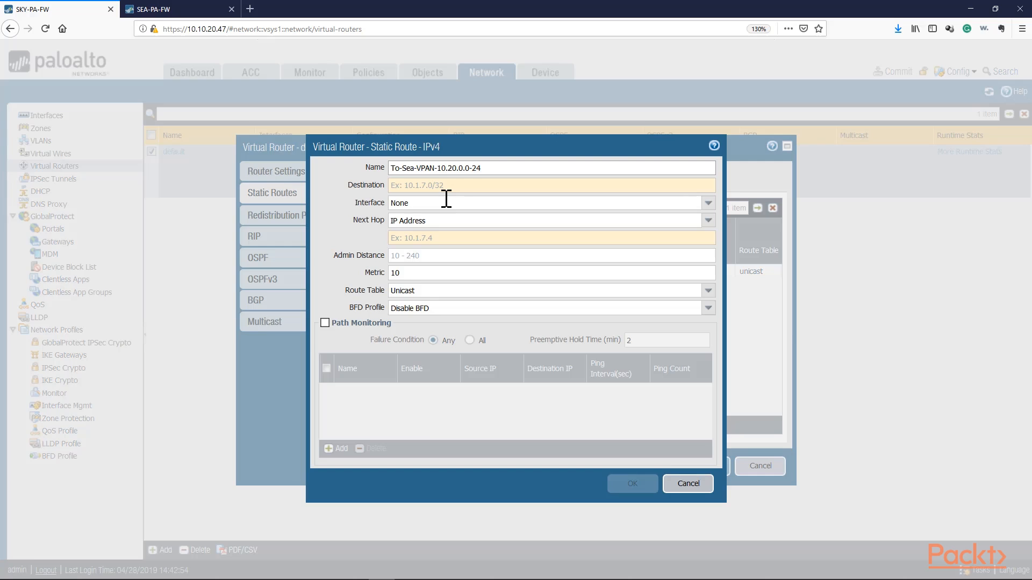
key(BackSpace)
key(BackSpace)
text(N)
click(493, 168)
click(454, 186)
text(10.20.0.0/24)
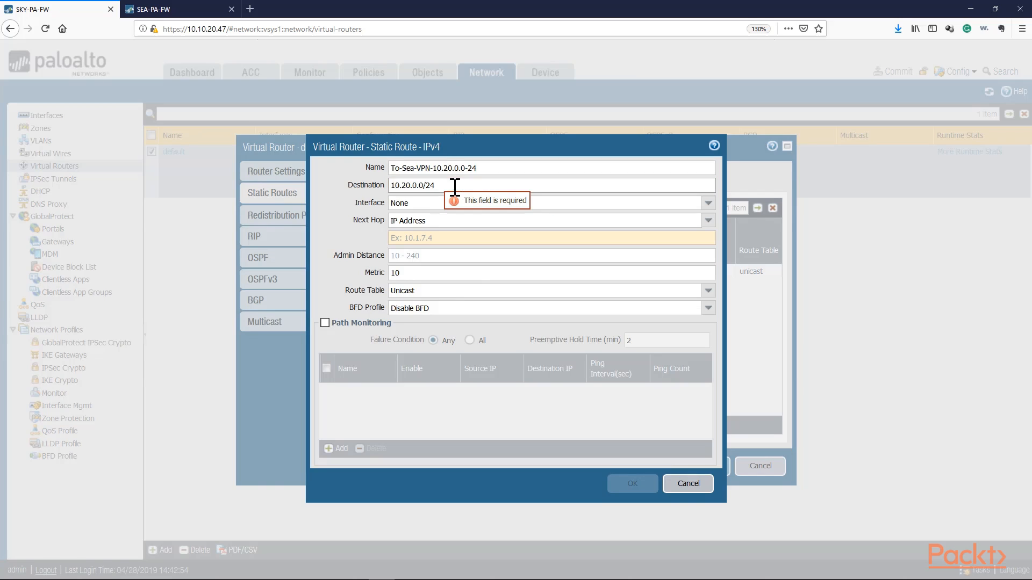
Set the static route's interface to tunnel.3 and next hop to None, and save the route and the virtual router.
click(416, 203)
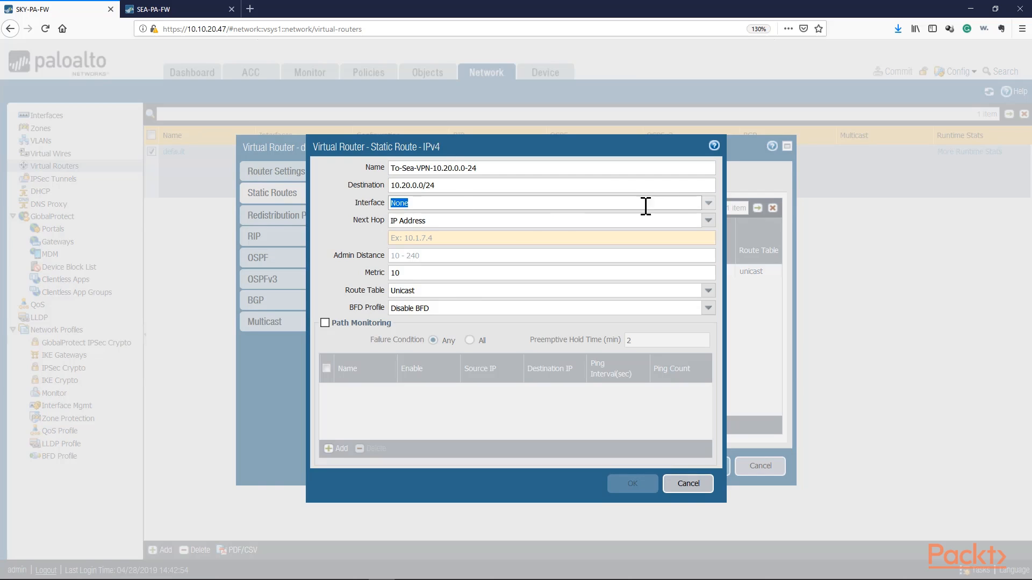
click(707, 204)
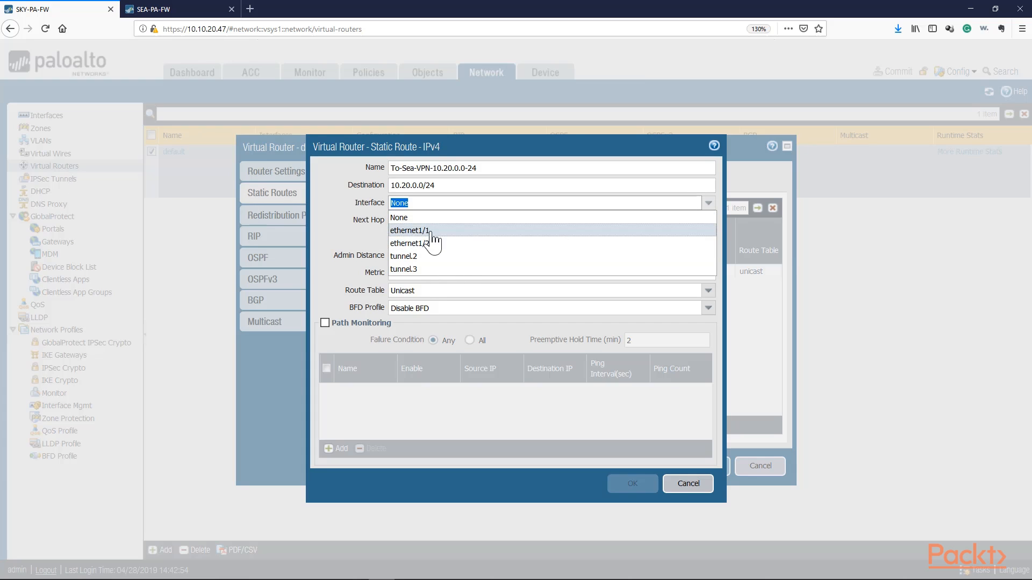
click(417, 269)
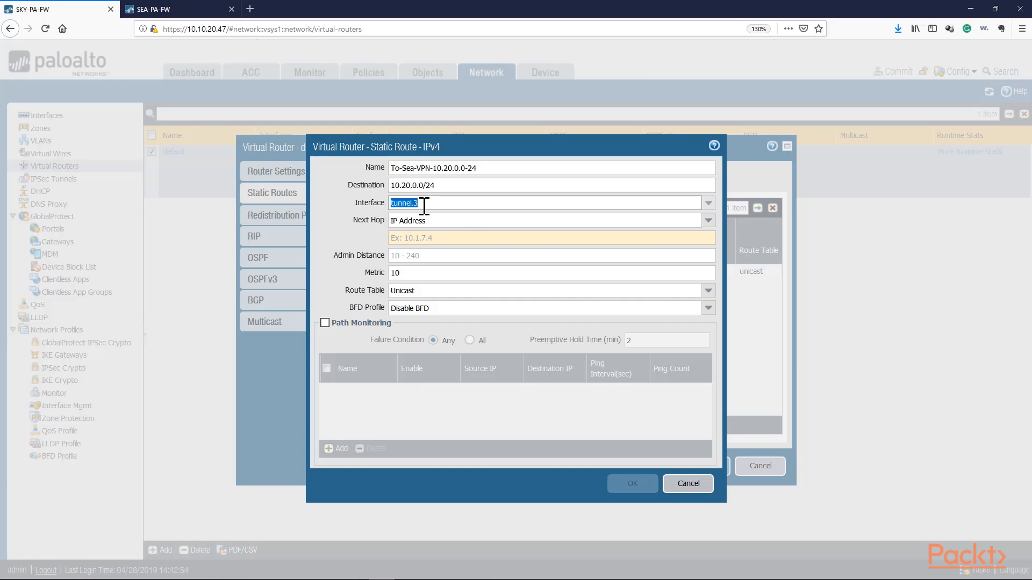
click(708, 204)
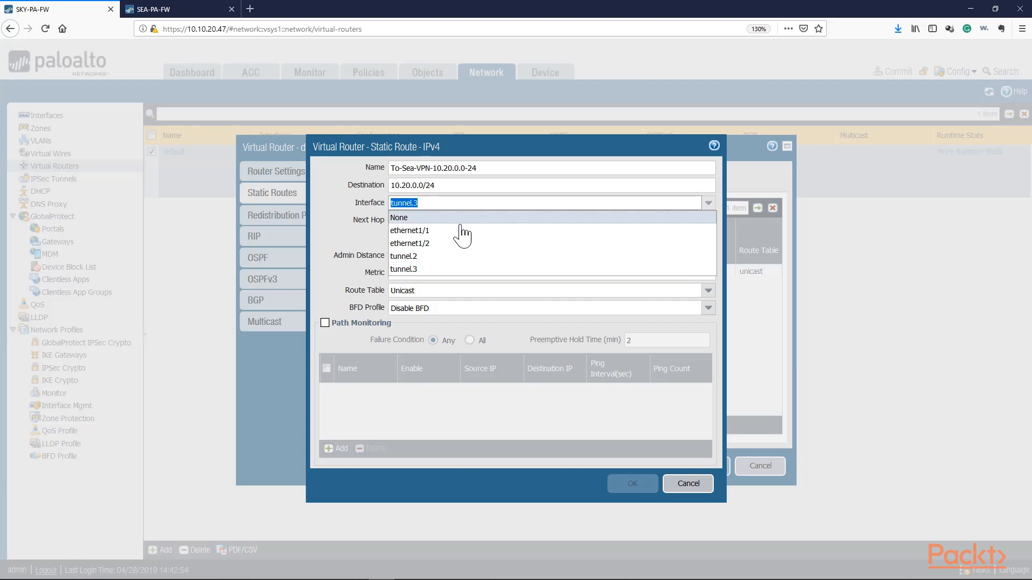
click(402, 269)
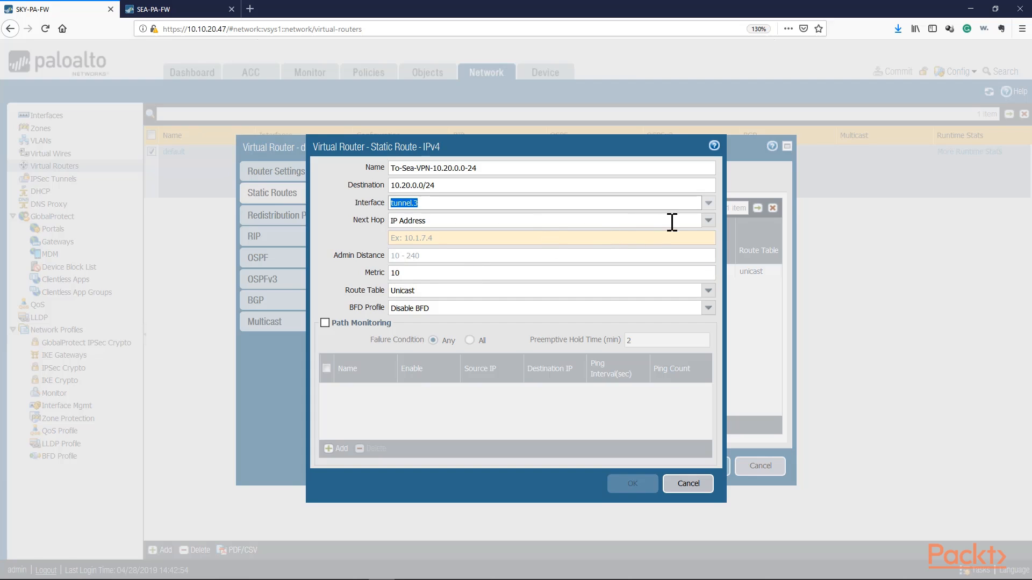
click(708, 220)
click(400, 274)
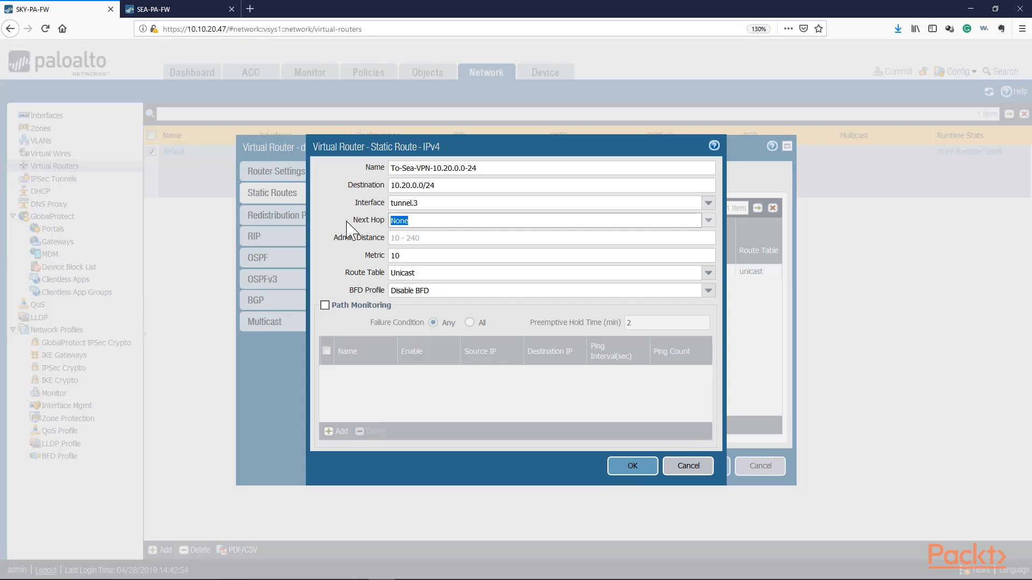
click(632, 465)
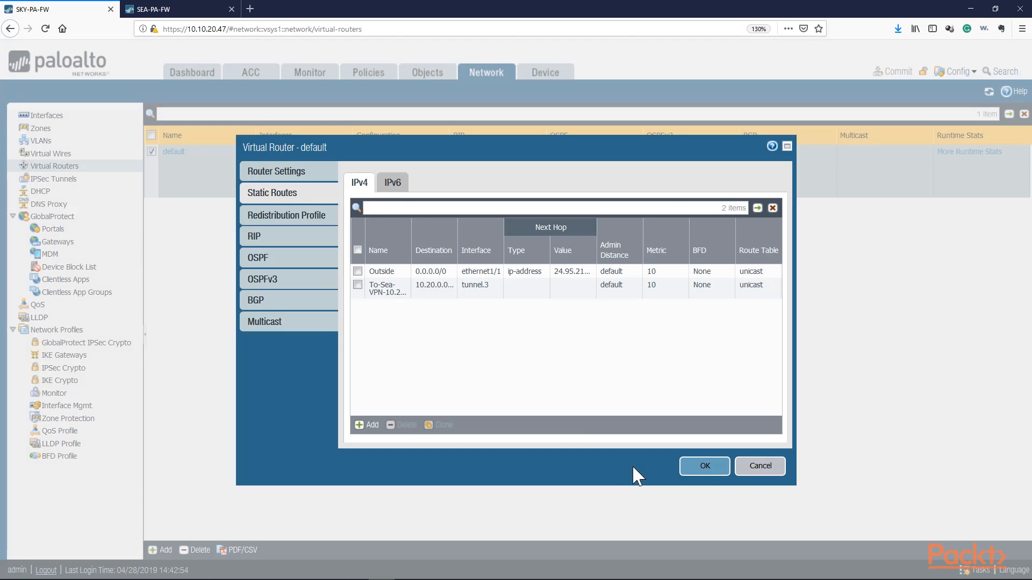
click(703, 468)
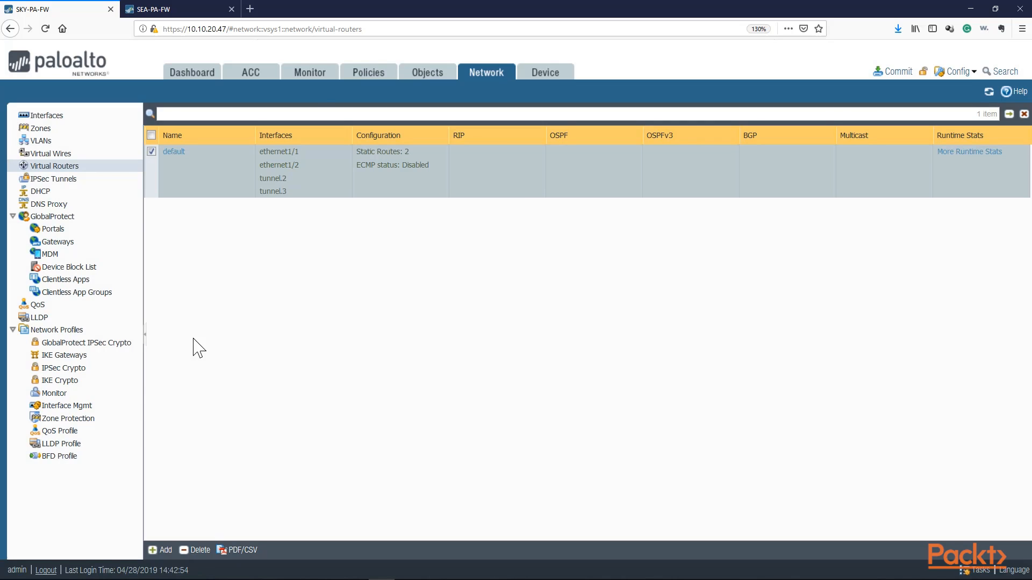
Start a new security policy rule named Inside-to-Sea-VPN-Tunnel.
click(377, 74)
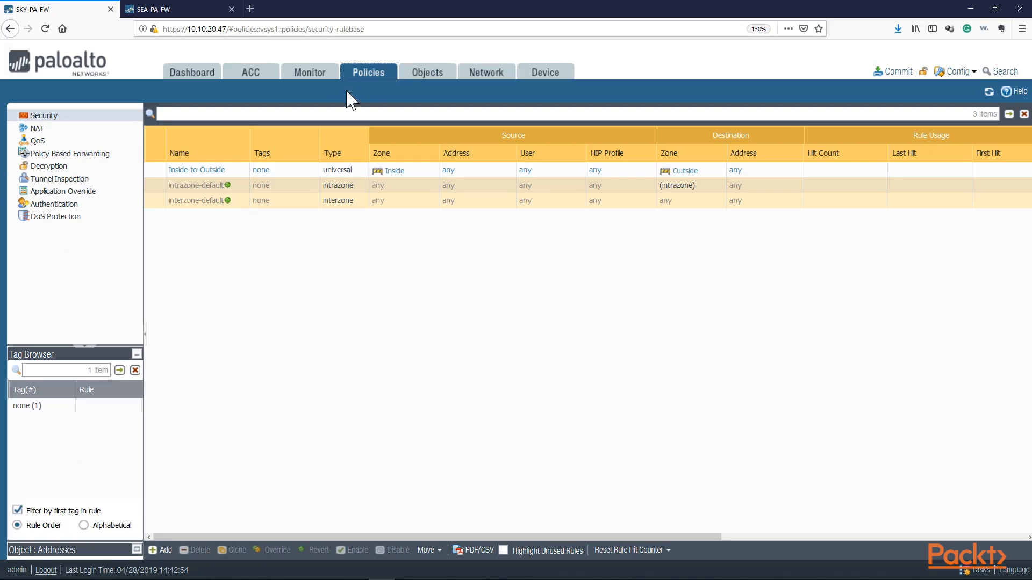
click(161, 549)
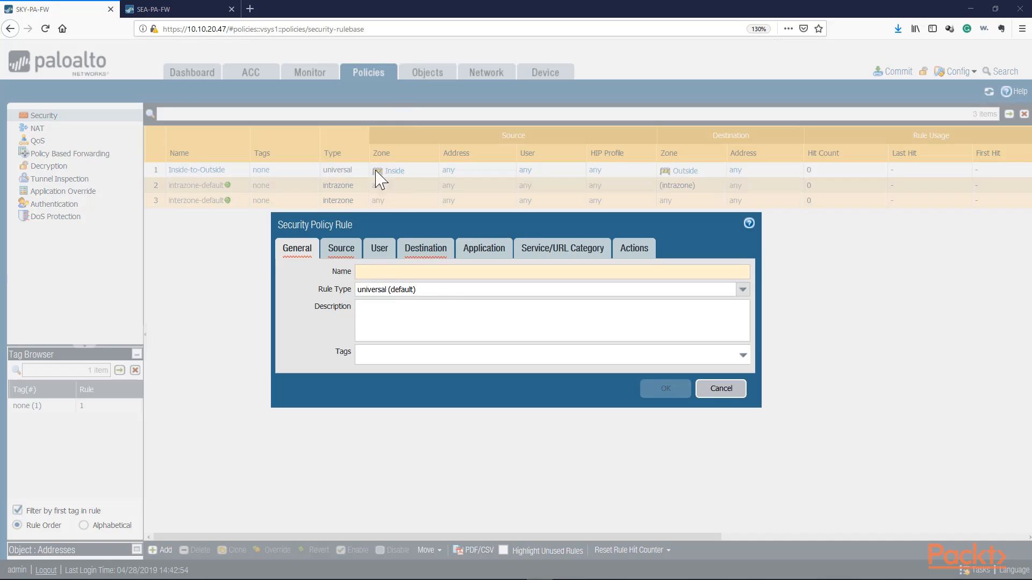
text(Inside-to-S)
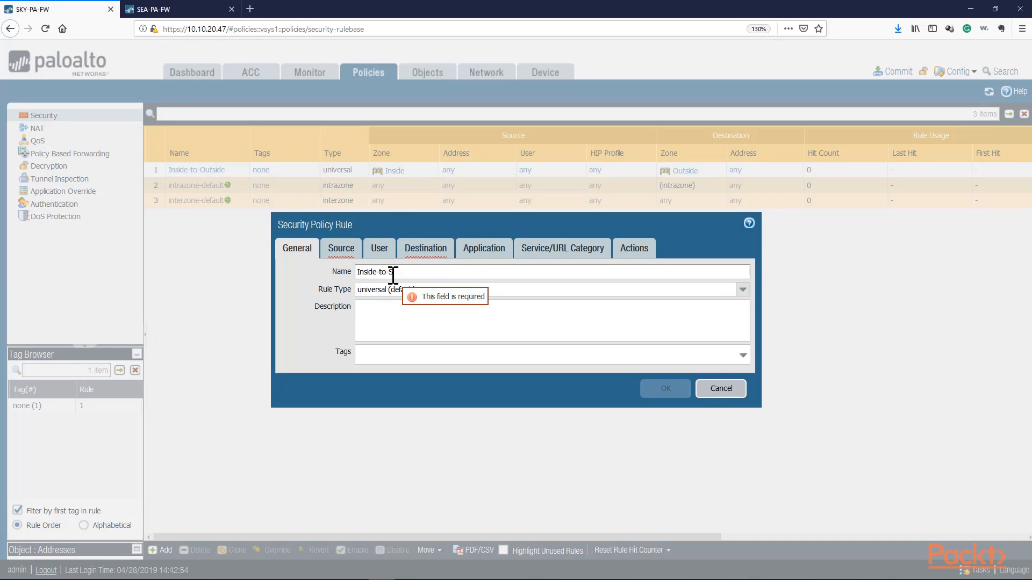
text(ea-VPN-Tunnel)
Set the security rule's source zone to Inside and source address to 10.10.0.0/24.
click(341, 248)
click(298, 423)
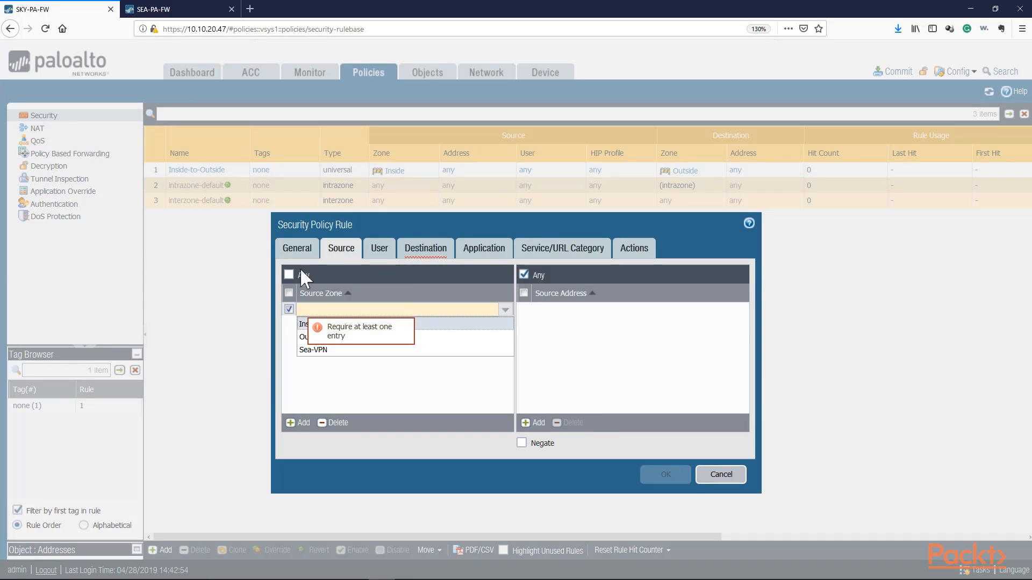
click(316, 324)
click(581, 362)
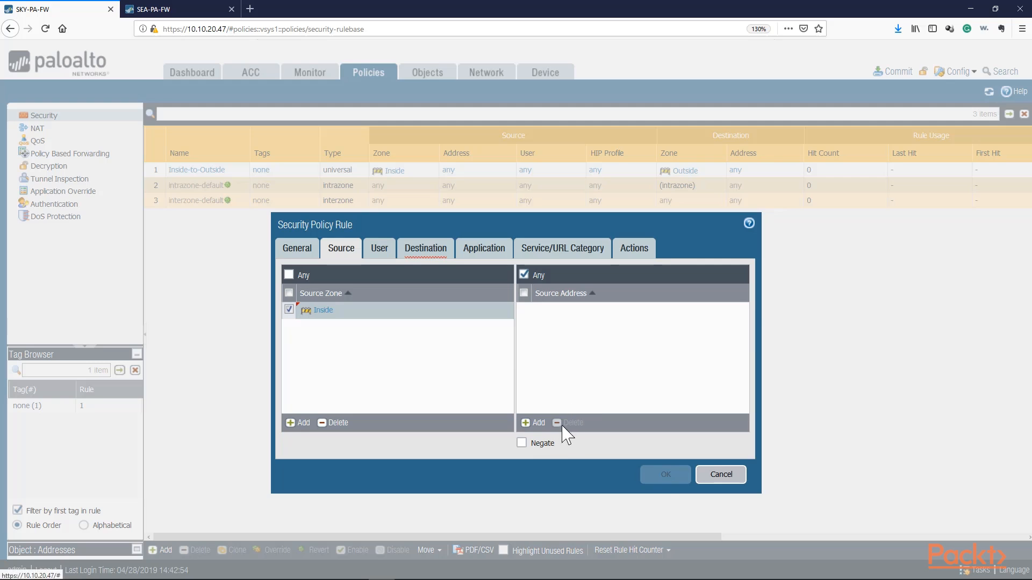
click(530, 422)
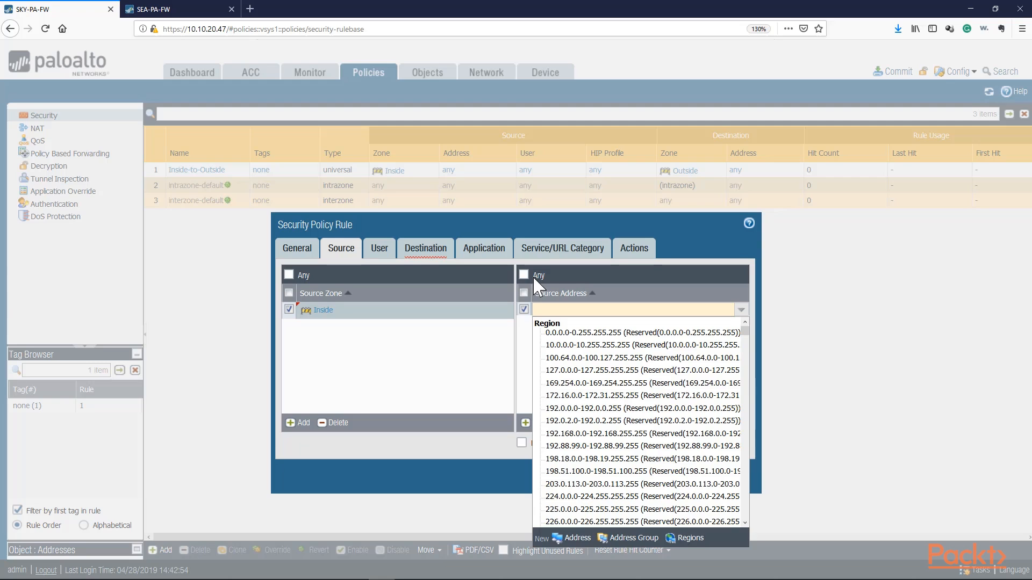
click(555, 310)
text(10.10.0.0/24)
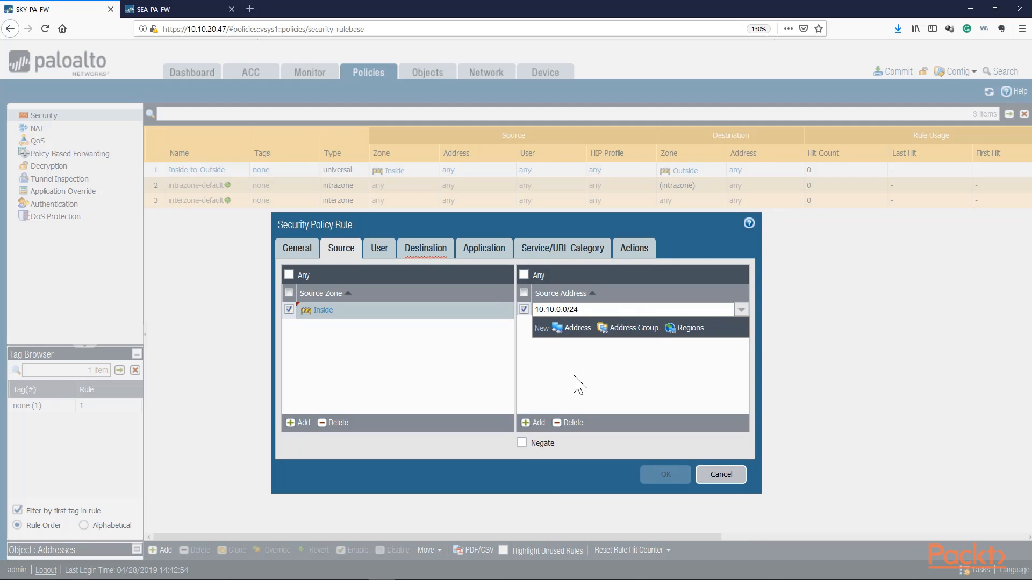
click(573, 376)
Set the security rule's destination zone to Sea-VPN and destination address to 10.20.0.0/24.
click(422, 250)
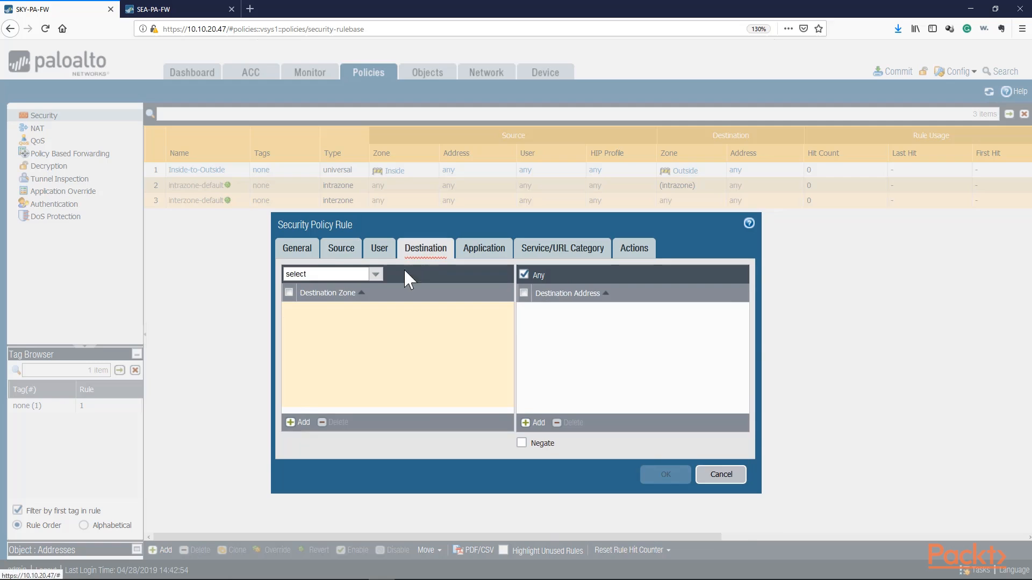
click(299, 422)
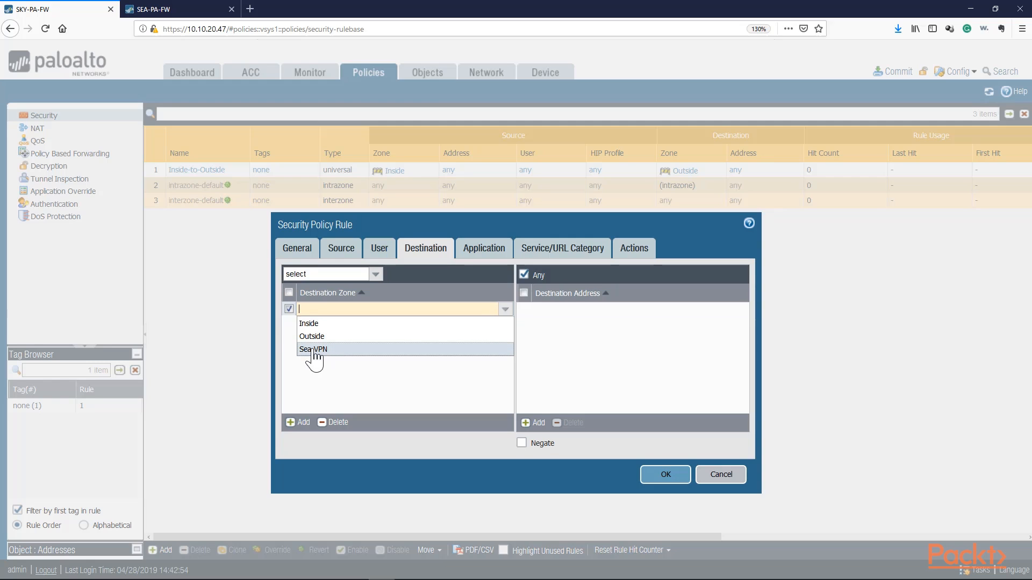
click(312, 350)
click(312, 350)
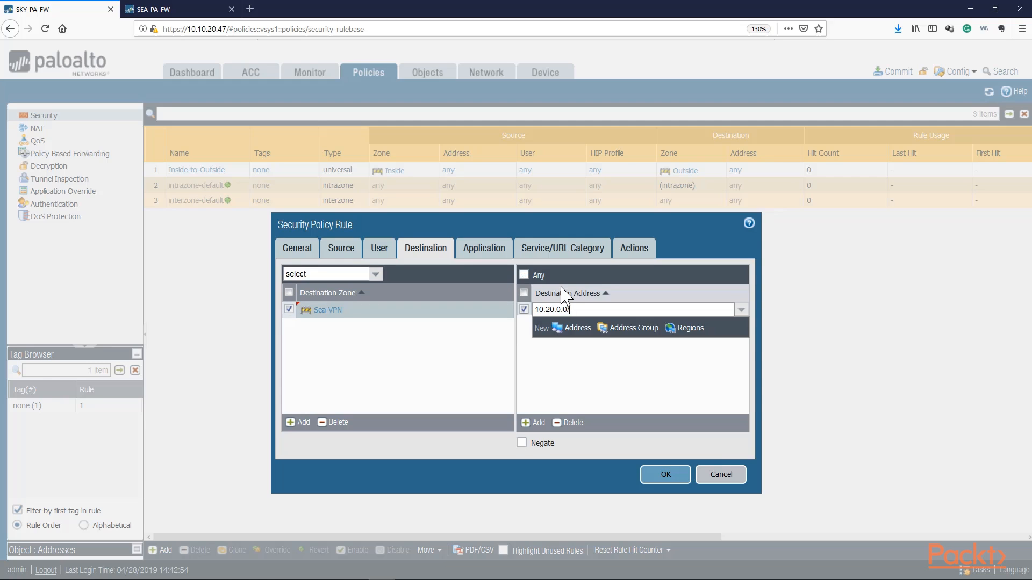
text(24)
click(554, 383)
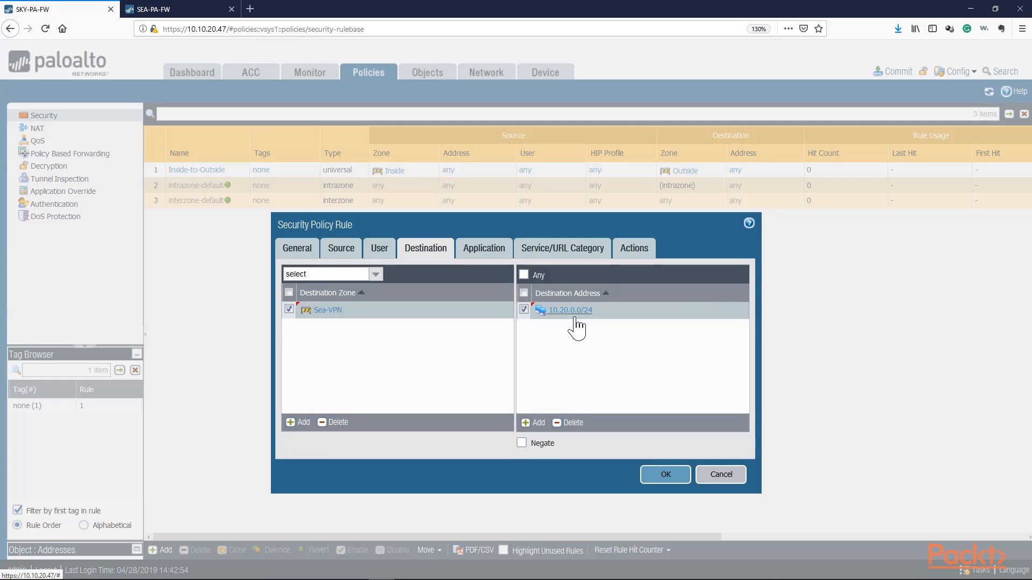
Save the security rule after reviewing its application, service/URL category and action settings, and widen the rule list's Name column.
click(484, 251)
click(562, 250)
click(634, 249)
click(665, 437)
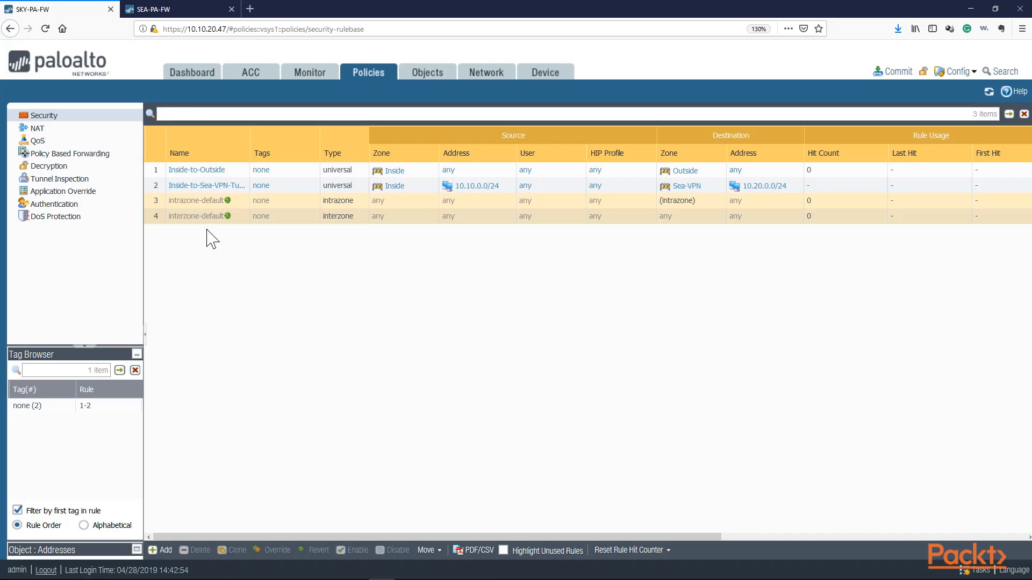
drag(319, 153, 299, 158)
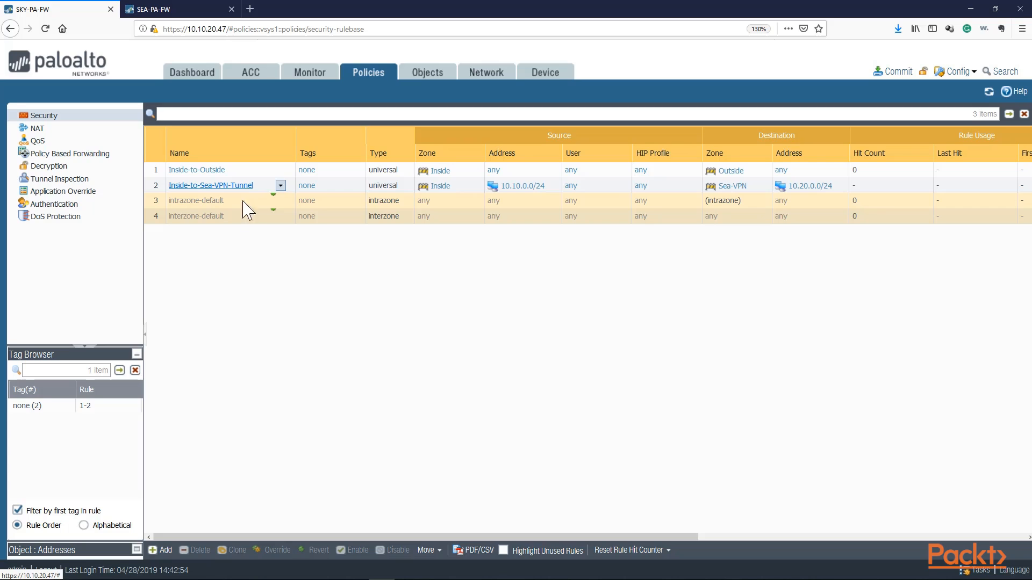
Clone the Inside-to-Sea-VPN-Tunnel rule to the top of the rulebase and name the copy Sea-VPN-Tunnel-to-Inside.
click(155, 188)
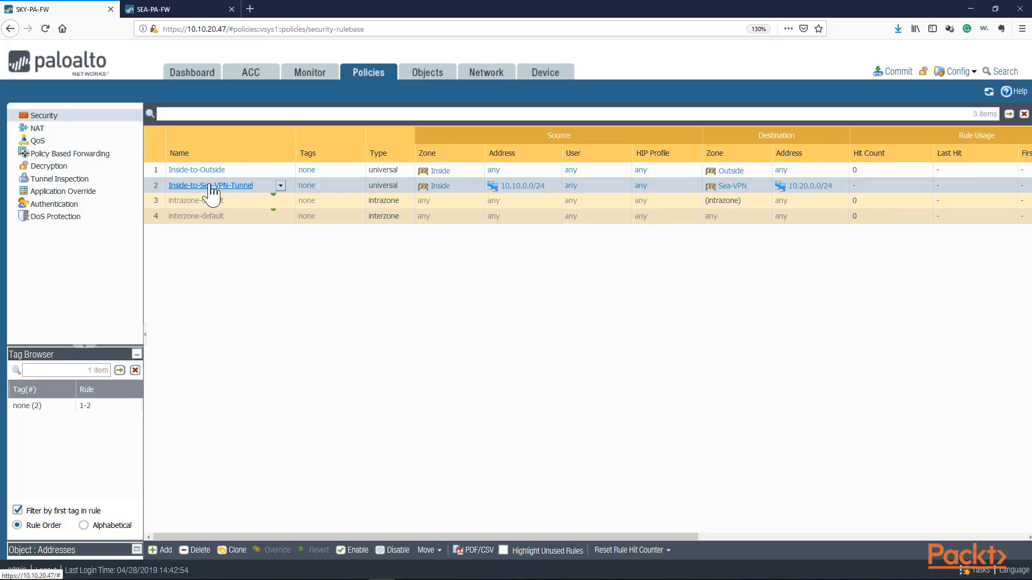
click(232, 550)
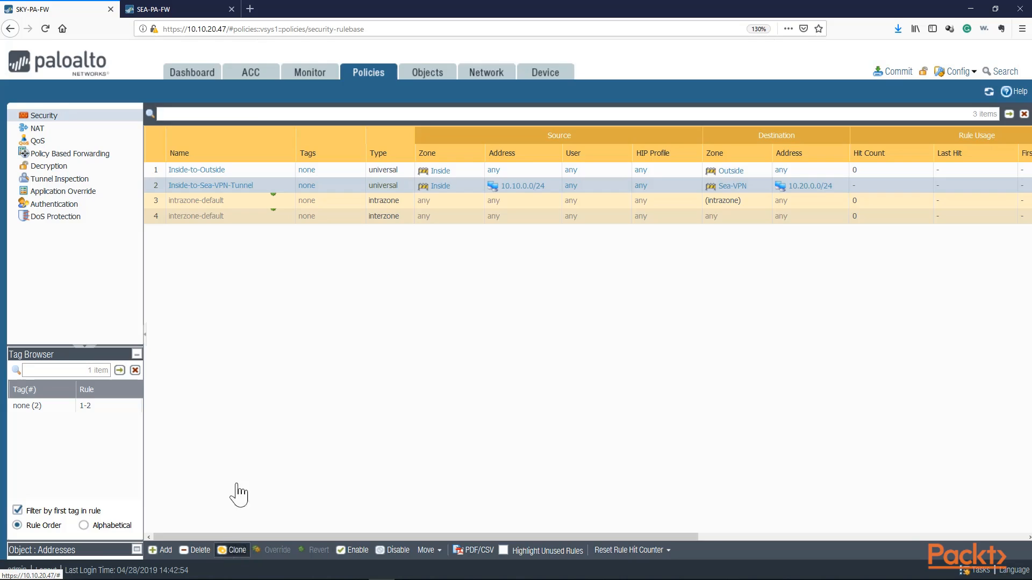
click(586, 409)
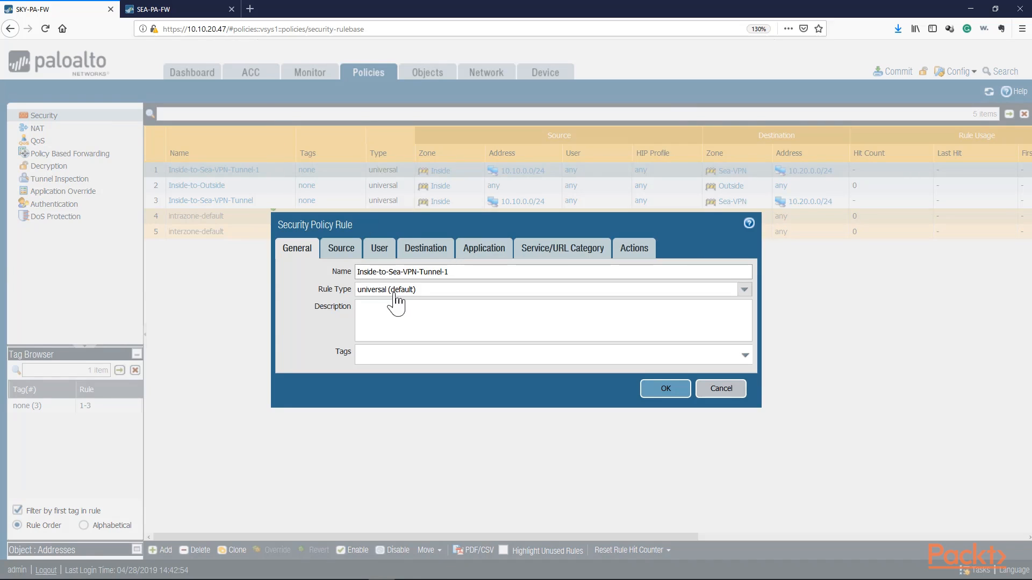
drag(390, 272, 281, 277)
key(BackSpace)
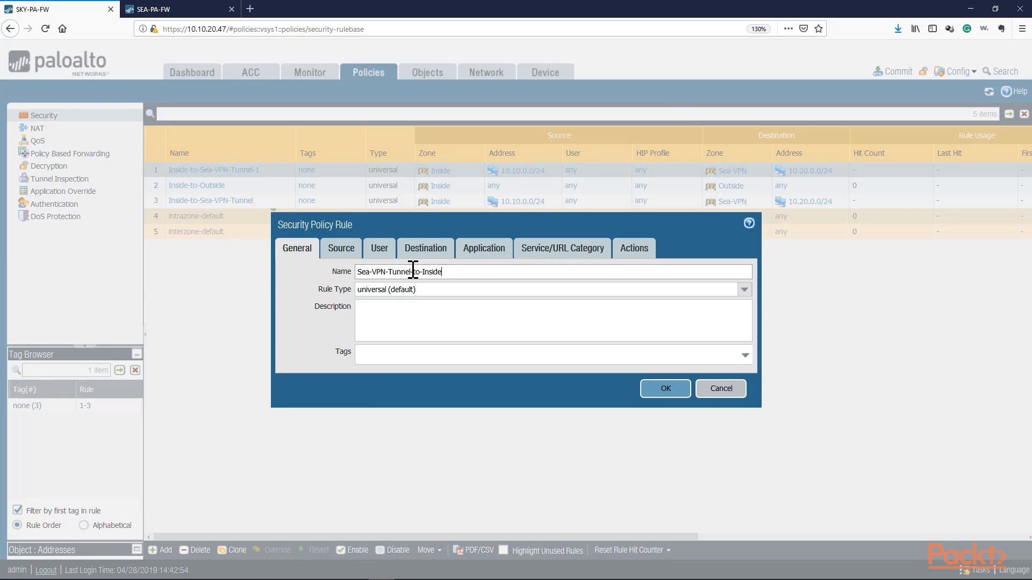
Replace the cloned rule's source zone with Sea-VPN.
click(326, 253)
click(309, 310)
click(333, 422)
click(299, 422)
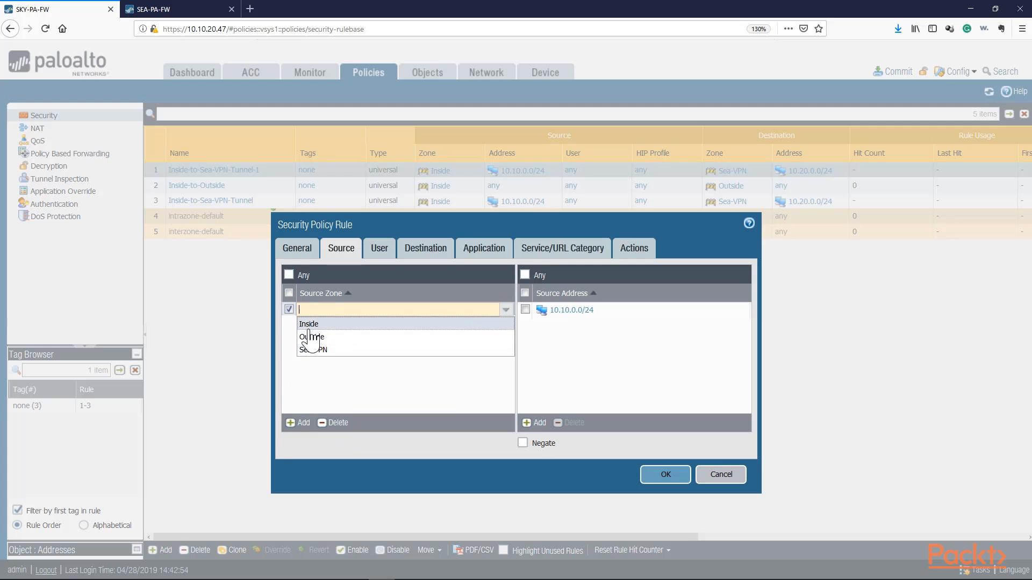
click(312, 350)
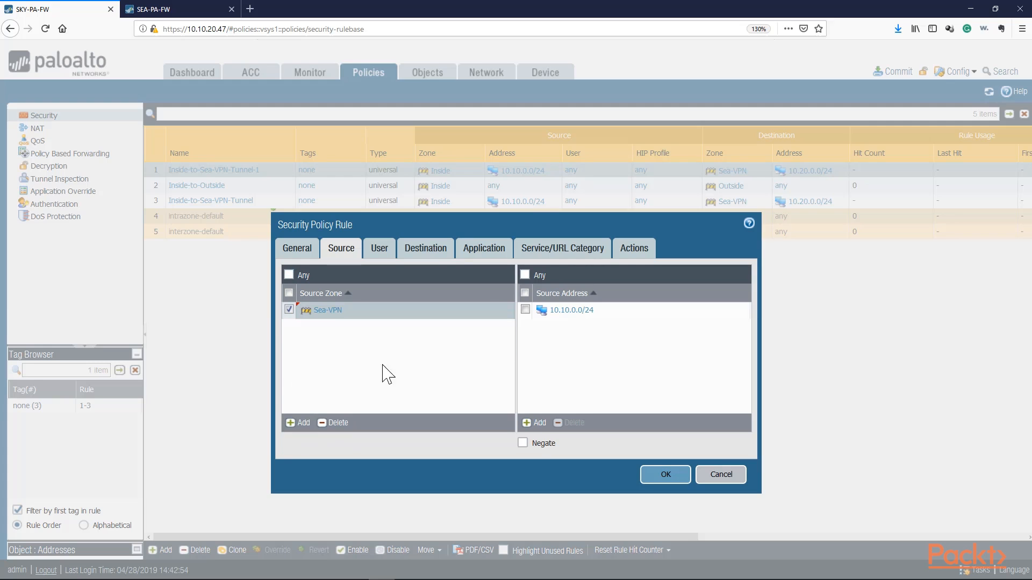
Replace the Sea-VPN-Tunnel-to-Inside rule's source address with 10.20.0.0/24.
click(535, 318)
click(568, 422)
click(536, 422)
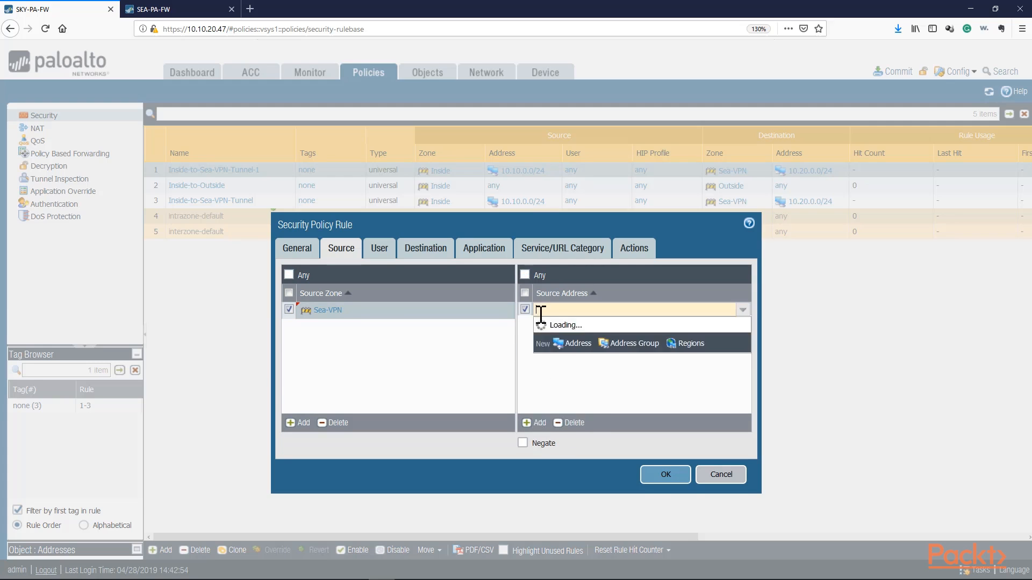
text(10.20.0.)
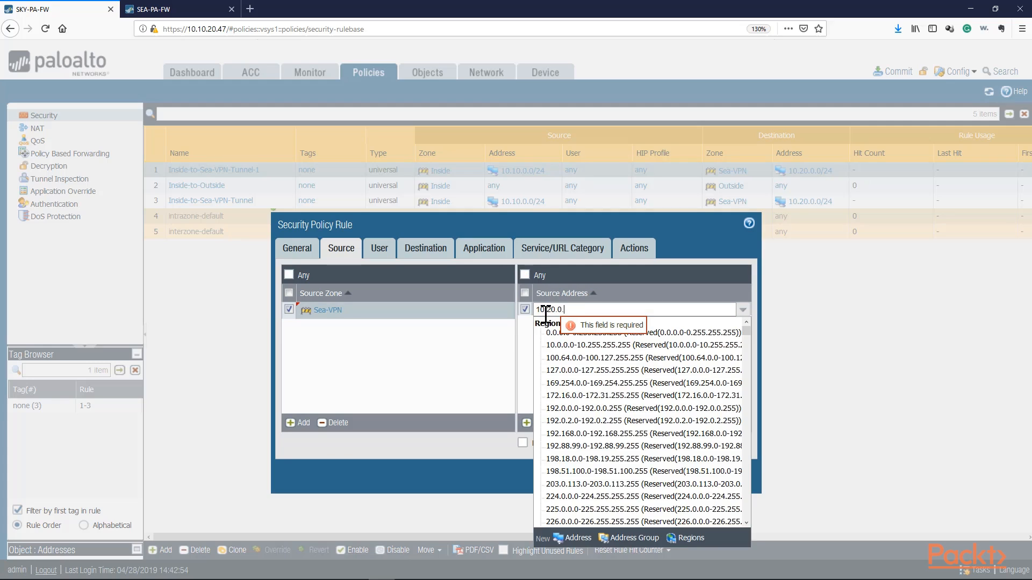
text(0/24)
key(Return)
click(564, 369)
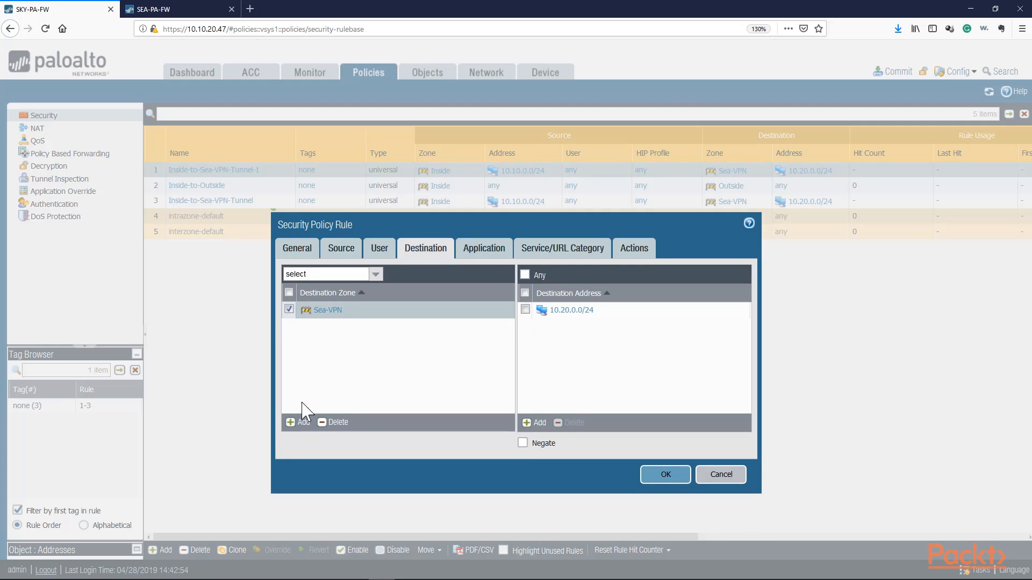
Replace the Sea-VPN-Tunnel-to-Inside rule's destination zone with Inside.
click(329, 422)
click(298, 423)
click(312, 324)
click(350, 344)
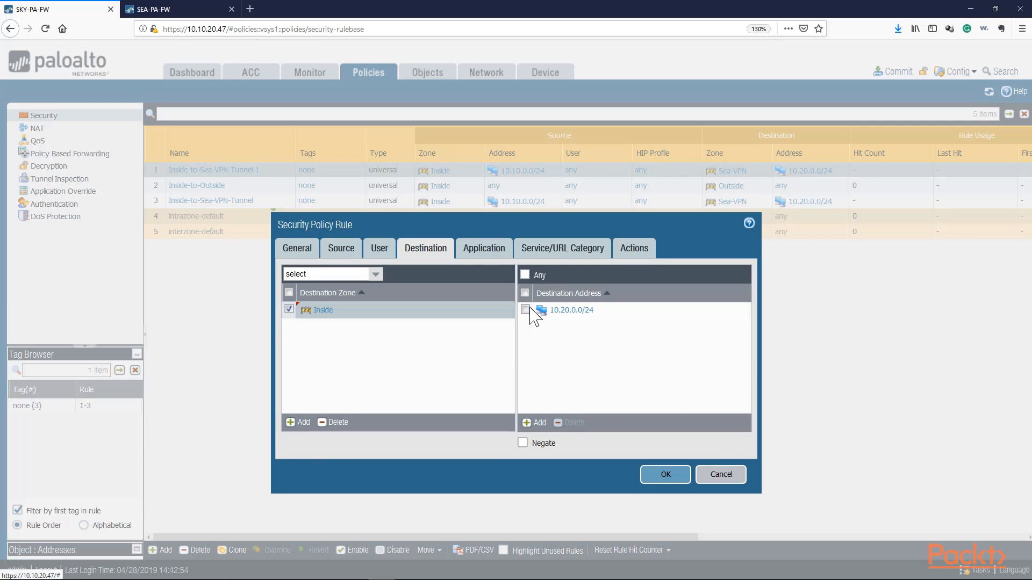
Replace the Sea-VPN-Tunnel-to-Inside rule's destination address with 10.10.0.0/24.
click(524, 310)
click(538, 423)
text(10.10.0.2)
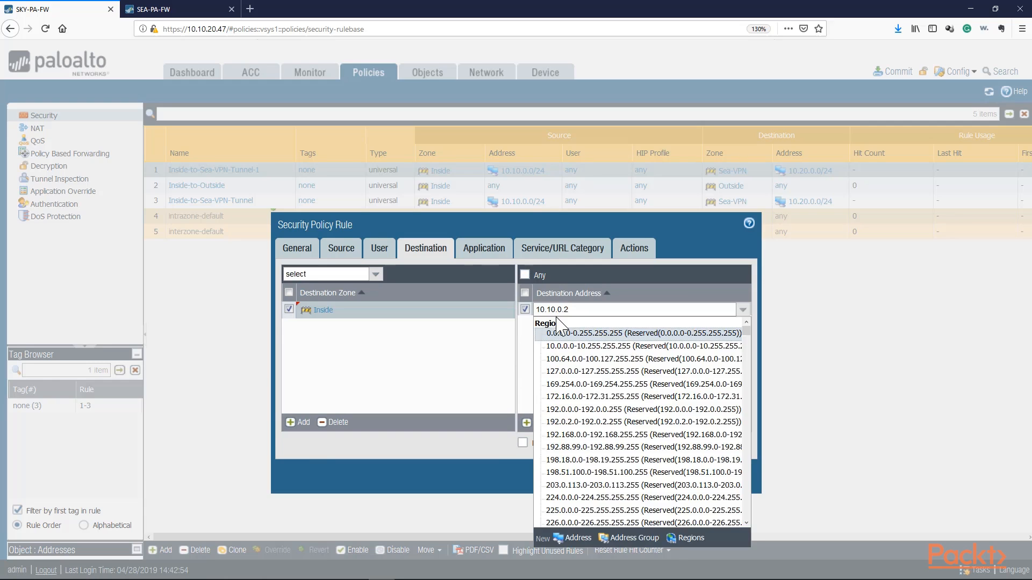
key(BackSpace)
text(0/24)
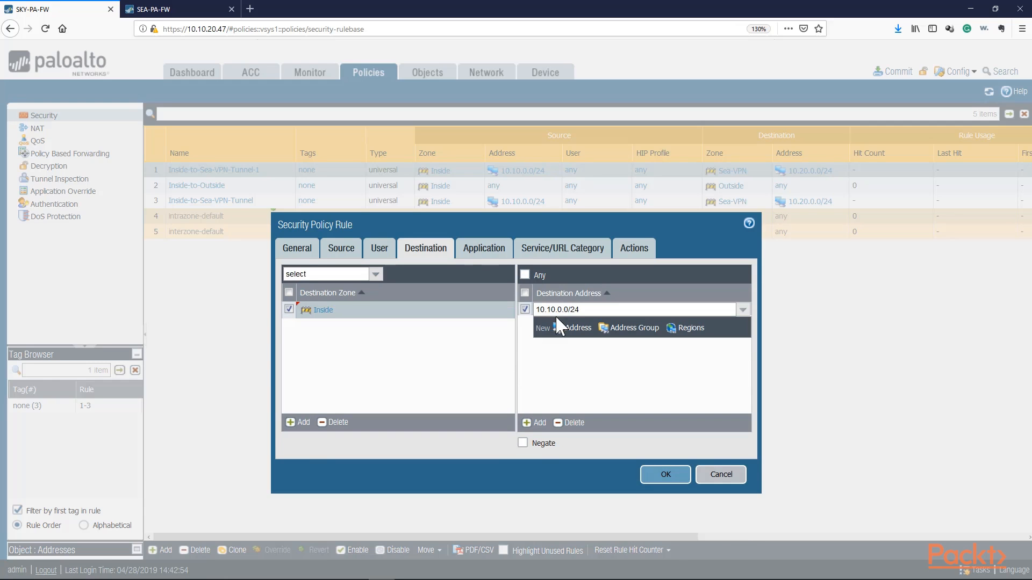
click(553, 385)
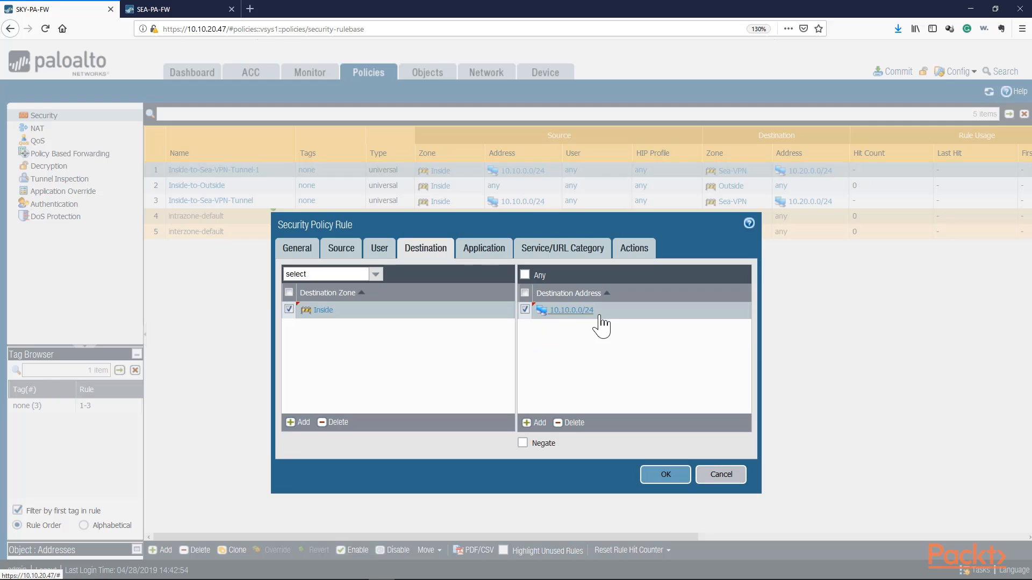
Review the cloned rule's application, service/URL category and action settings, and save the rule.
click(484, 248)
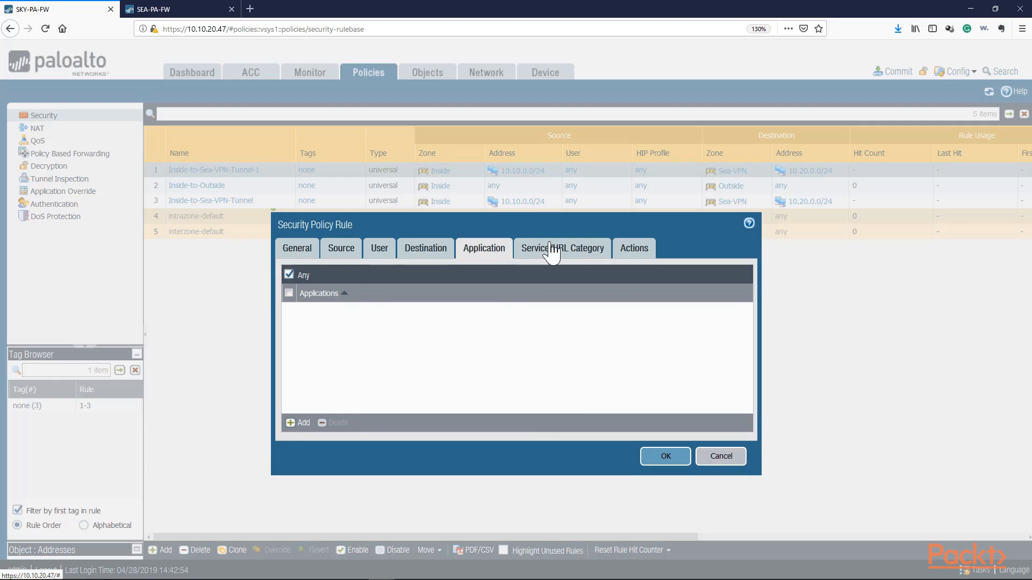
click(562, 248)
click(633, 249)
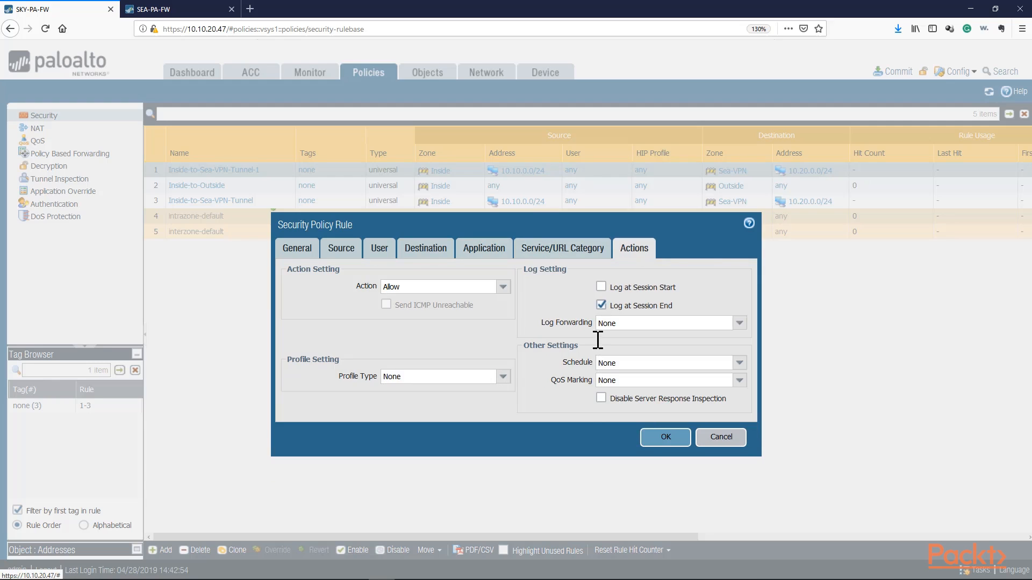
click(665, 438)
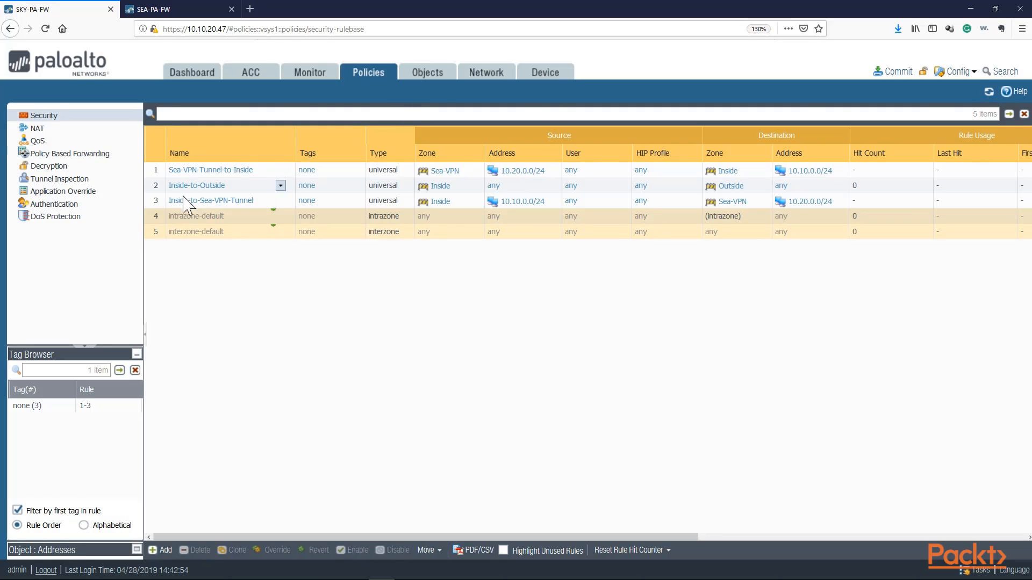
Commit the configuration changes on SKY-PA-FW and open the IPSec Tunnels list.
click(903, 74)
click(643, 471)
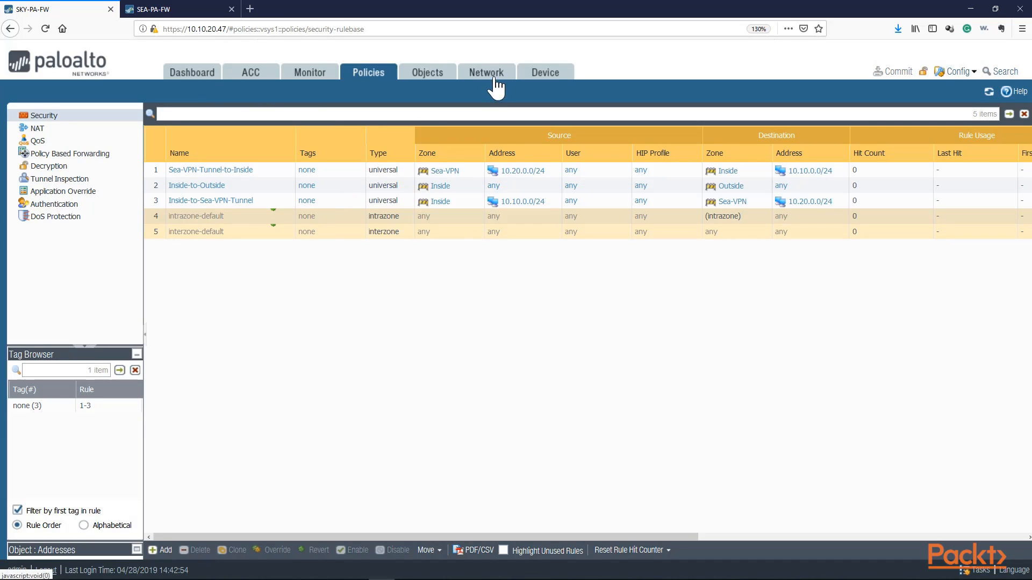
click(490, 77)
click(54, 178)
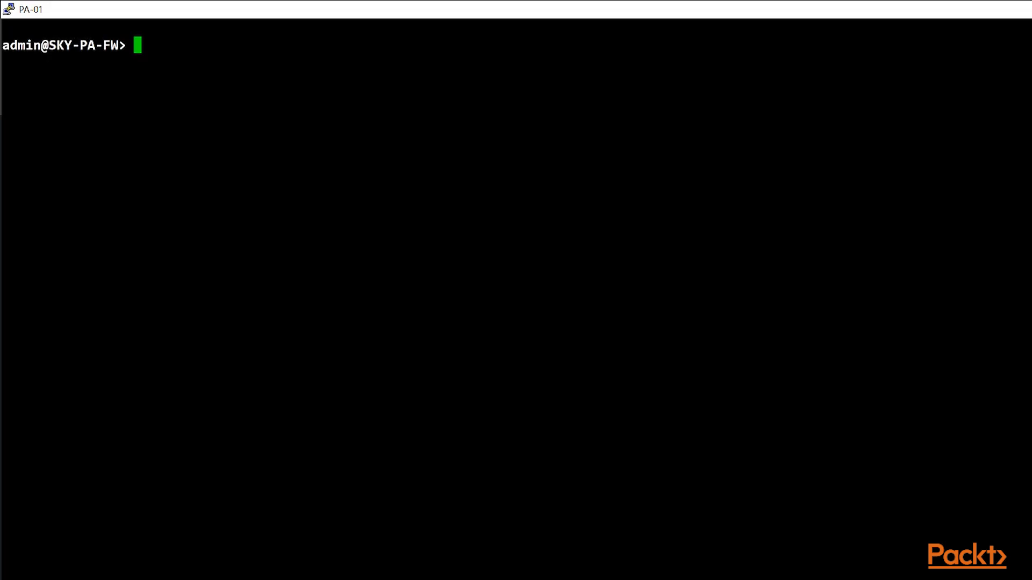
In the SKY-PA-FW command-line session, initiate IKE negotiation with test vpn ike-sa gateway Sea-VPN-Gateway, checking the available command options along the way.
text(test vpn)
key(ctrl+a)
key(question)
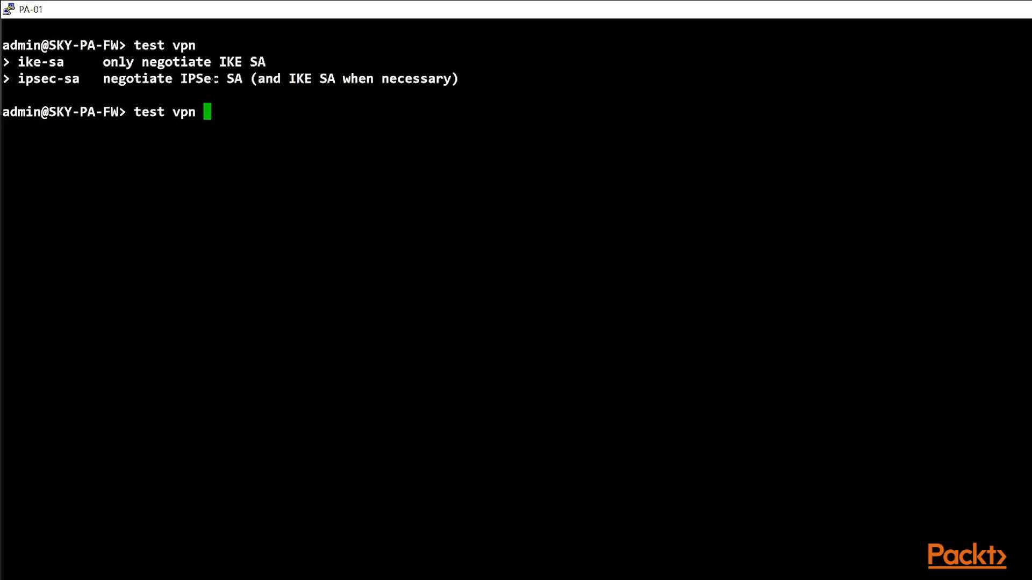
text(ike-sa)
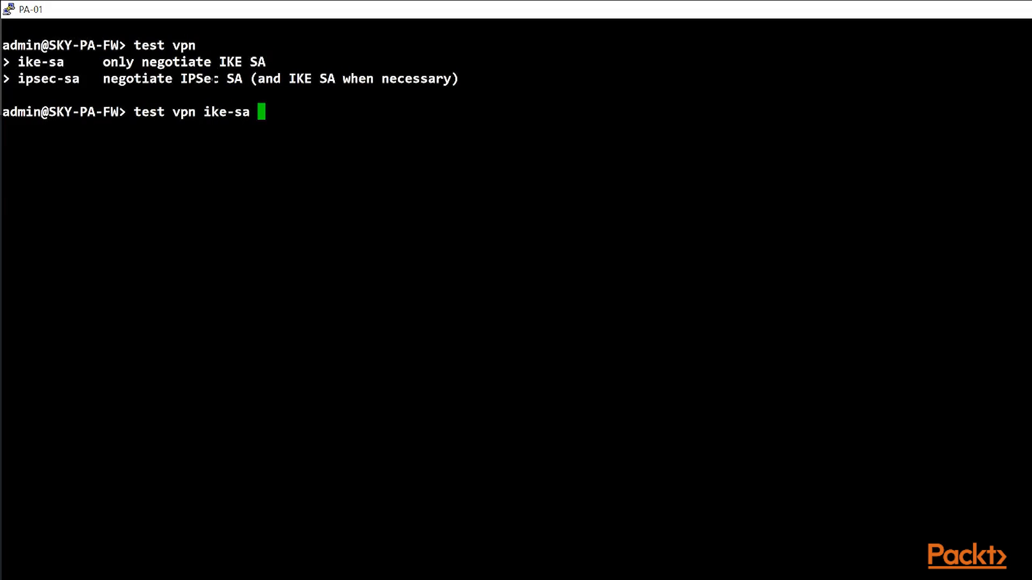
key(question)
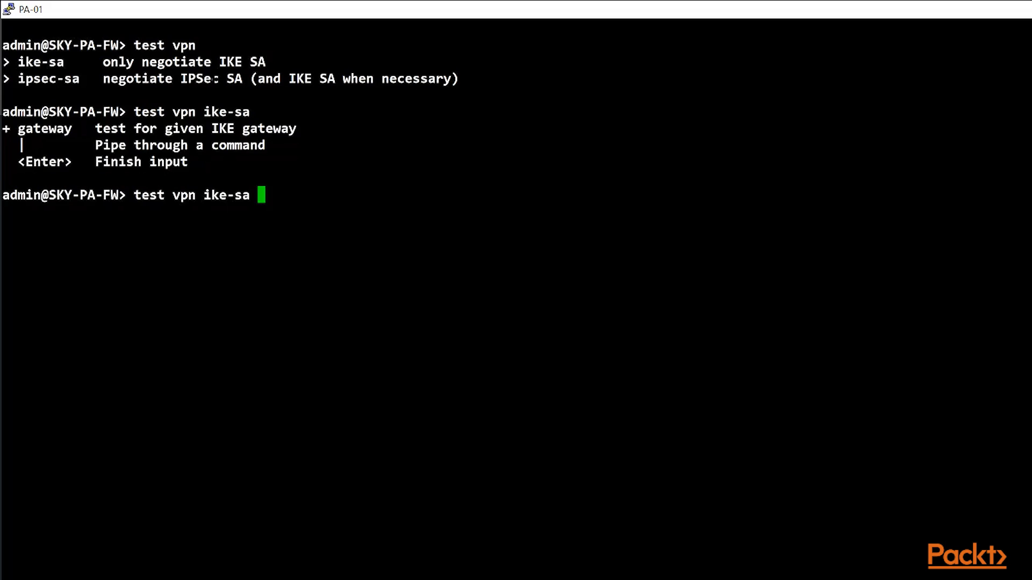
text(gateway)
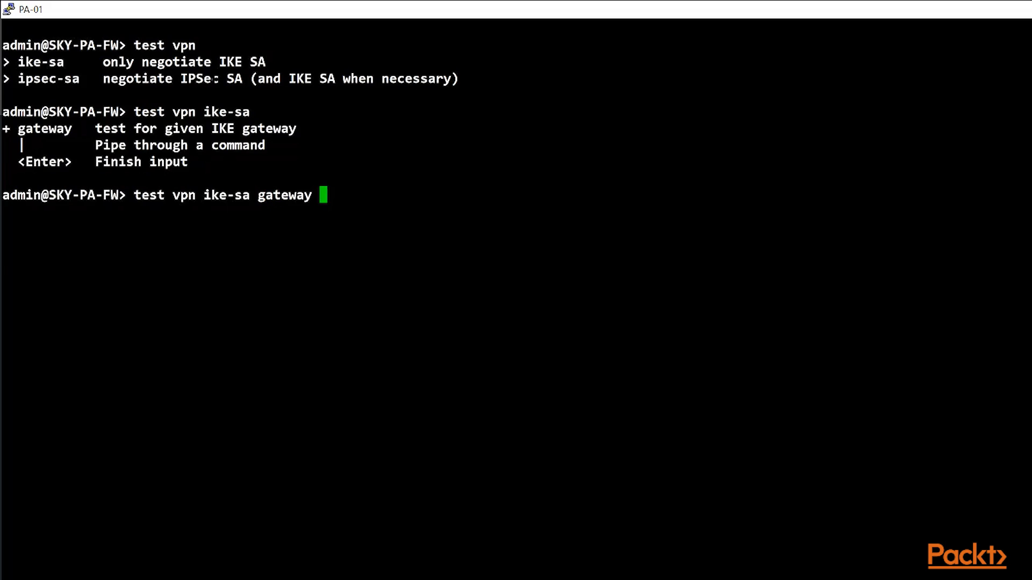
key(question)
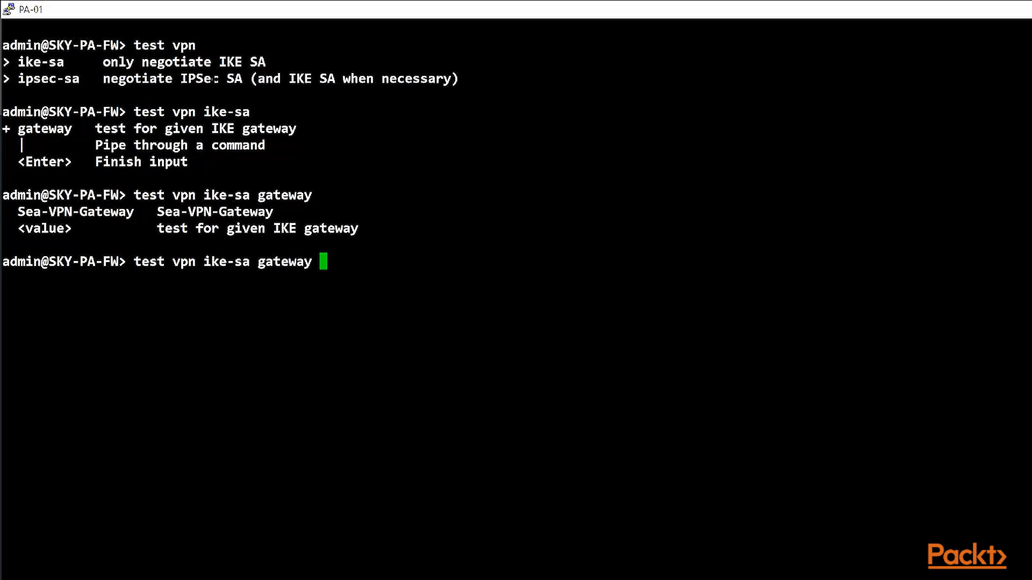
text(S)
key(Tab)
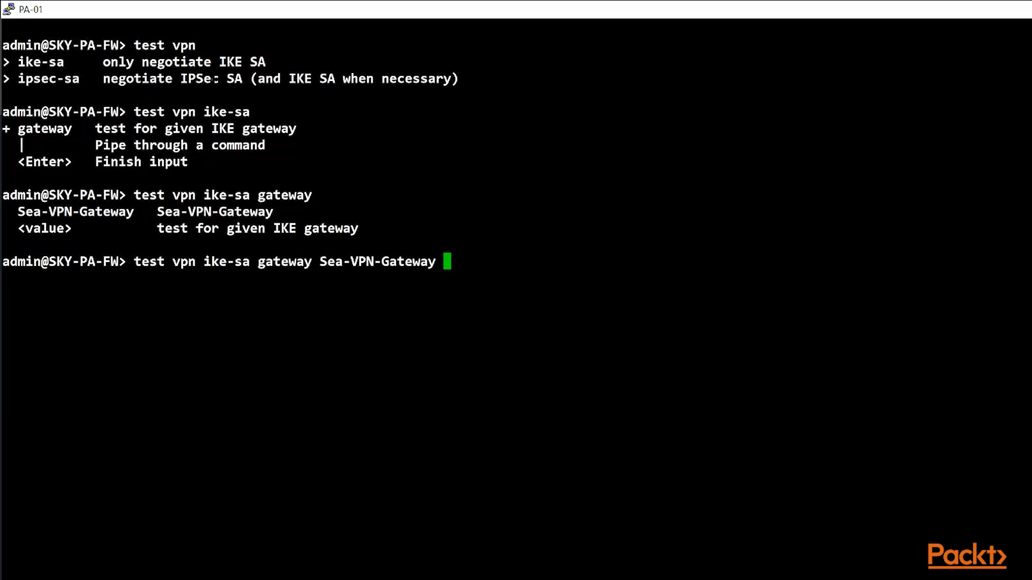
key(Return)
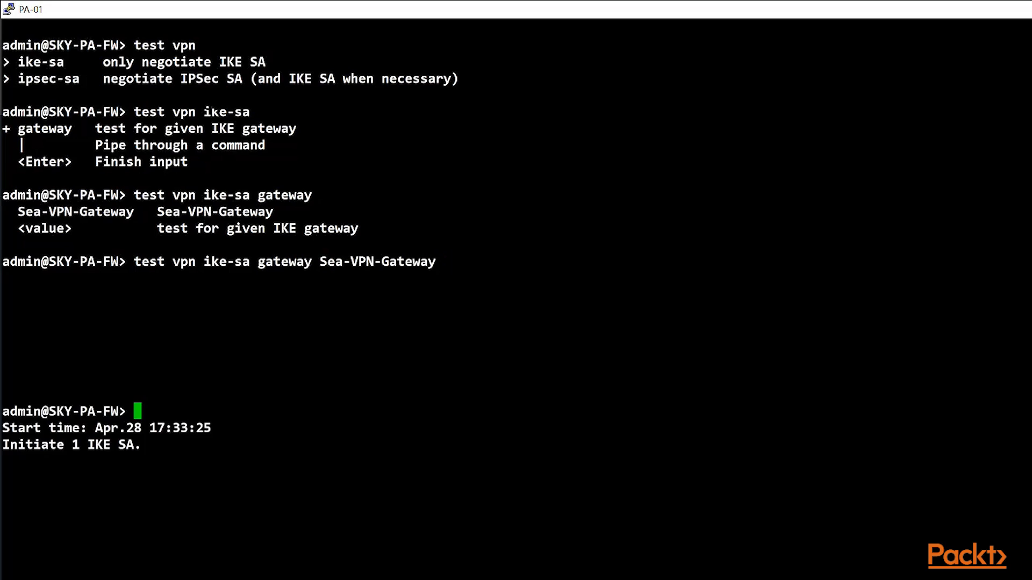
drag(135, 444, 1, 444)
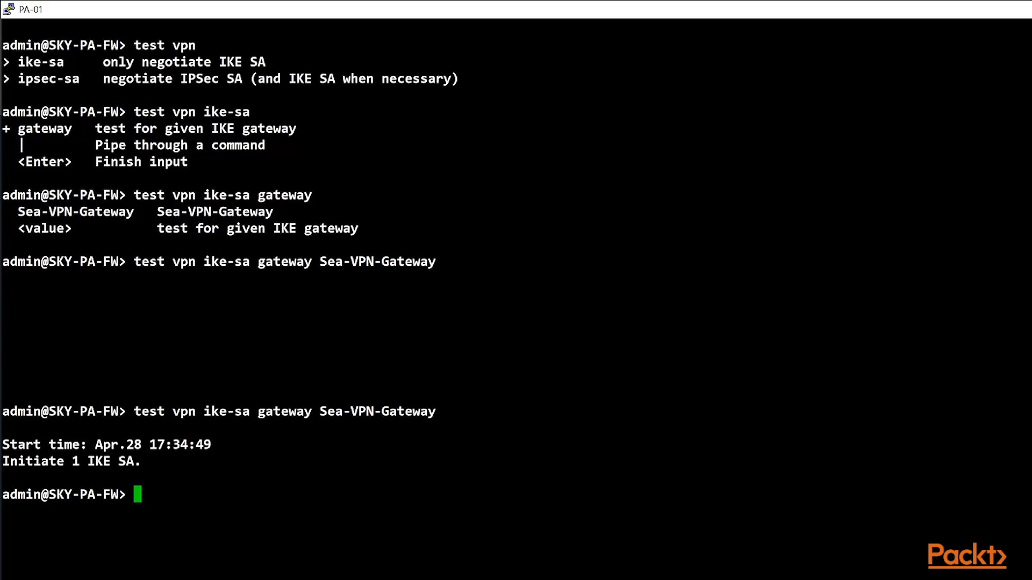
Initiate the IPsec SA for tunnel Sea-VPN-Site-to-Site:Sea-VPN-Tunnel-Traffic with the test vpn ipsec-sa tunnel command.
text(test vpn ipsec-sa)
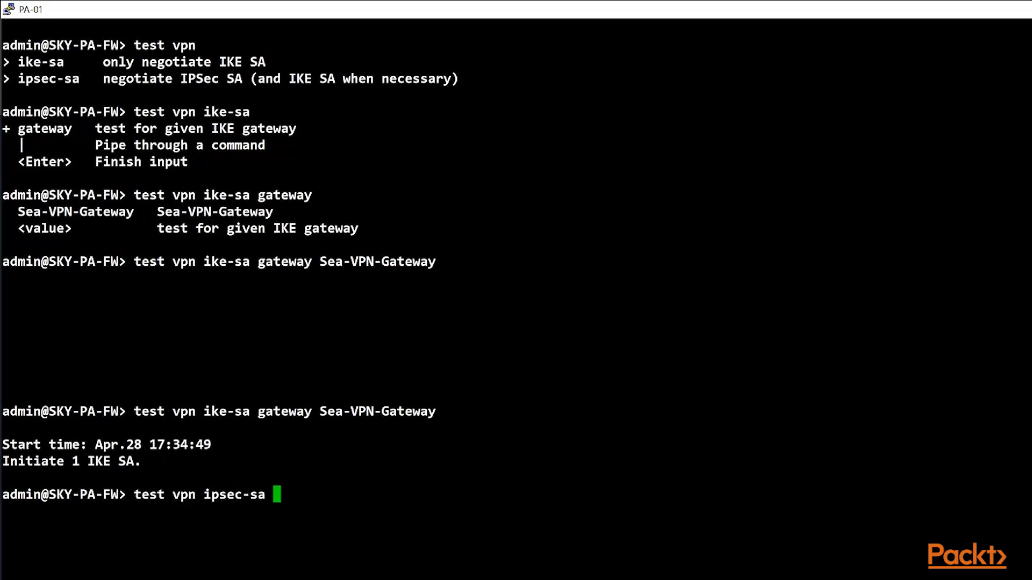
key(question)
text(tunnel)
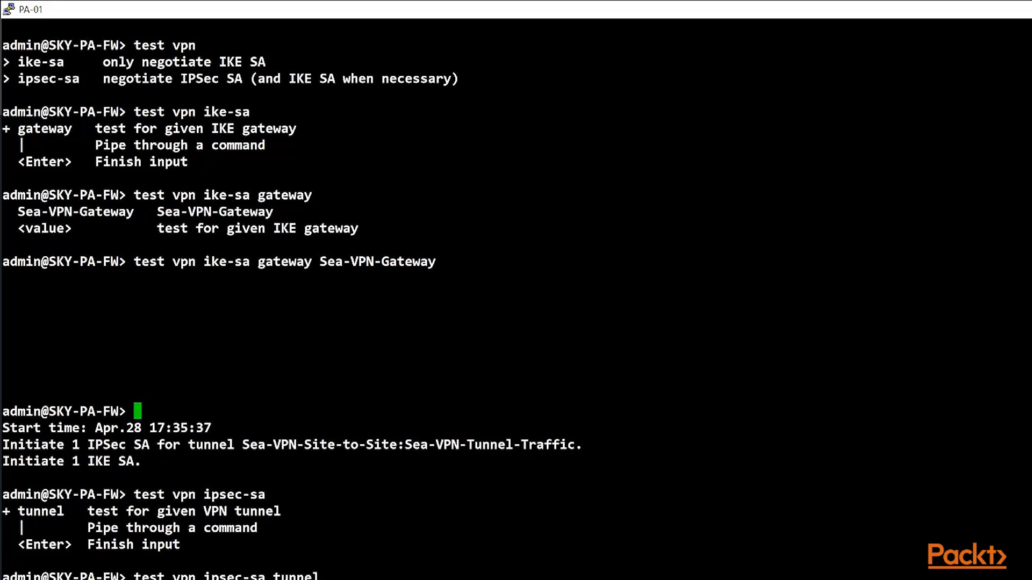
mouse_move(150, 439)
mouse_down()
mouse_move(1, 439)
mouse_move(148, 444)
mouse_up()
click(11, 437)
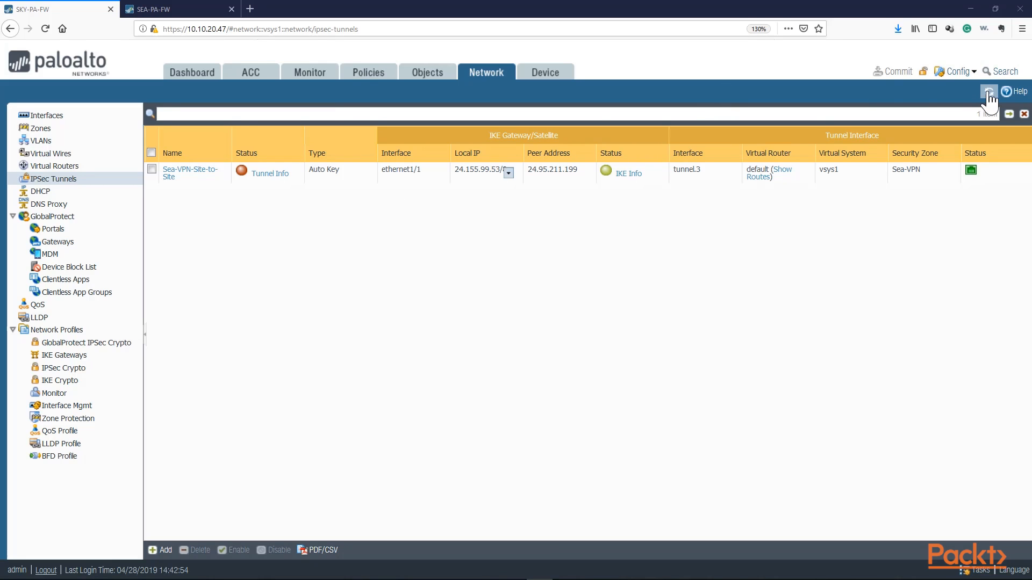
Back in the firewall web interface, refresh the IPSec Tunnels list and select the Sea-VPN-Site-to-Site tunnel to check its status.
click(989, 92)
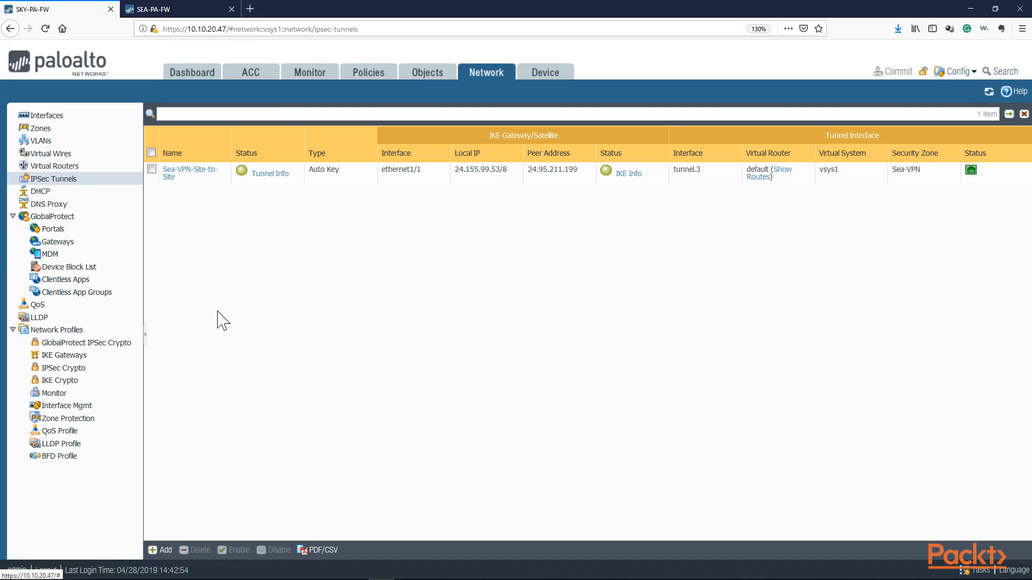
click(152, 168)
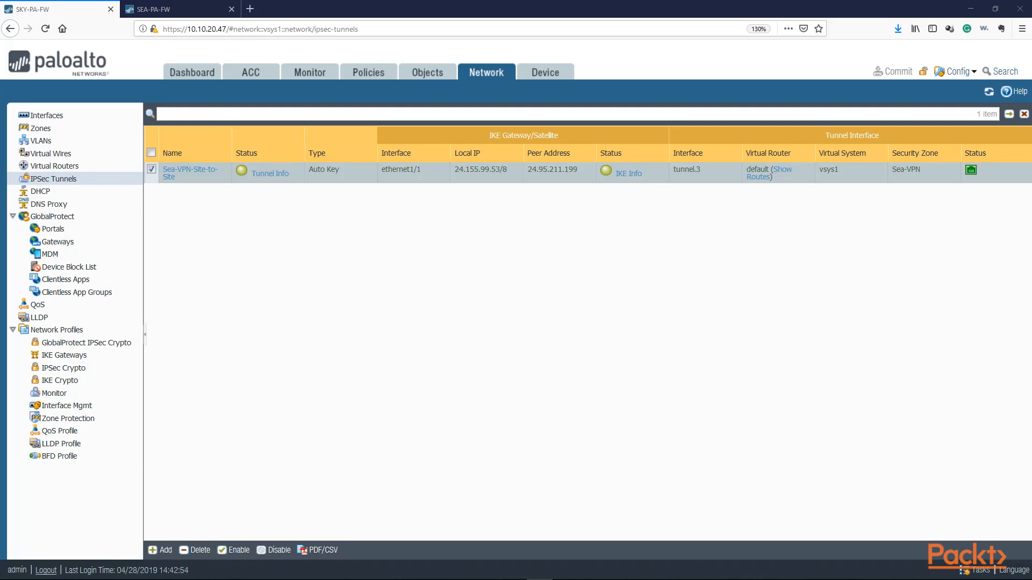
Switch to the VPC1 console and ping 10.20.0.10, first normally and again continuously with the -t option.
key(alt+Tab)
click(530, 243)
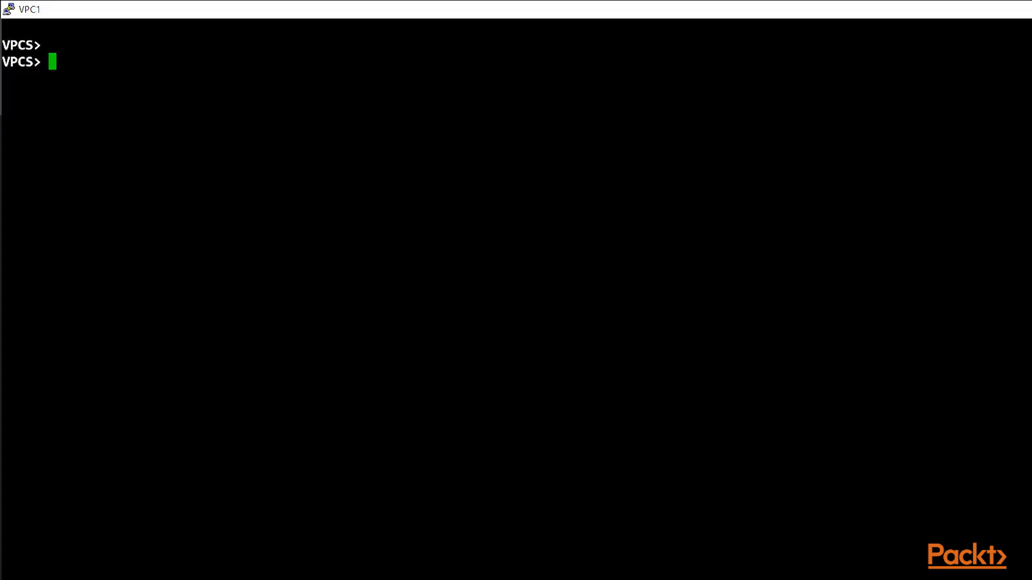
text(ping 10.20.0.10)
key(Return)
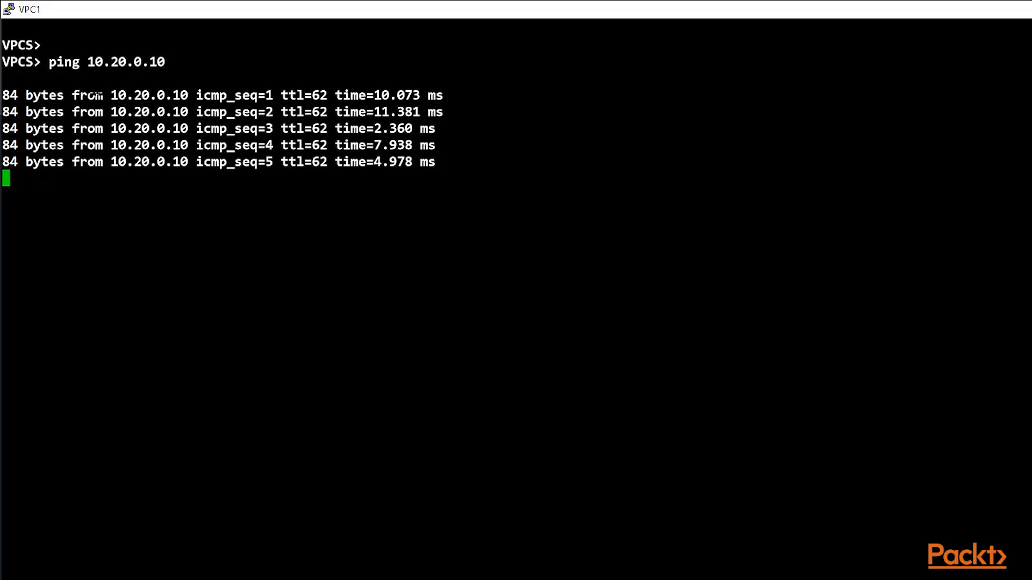
key(Up)
text(-t)
key(Return)
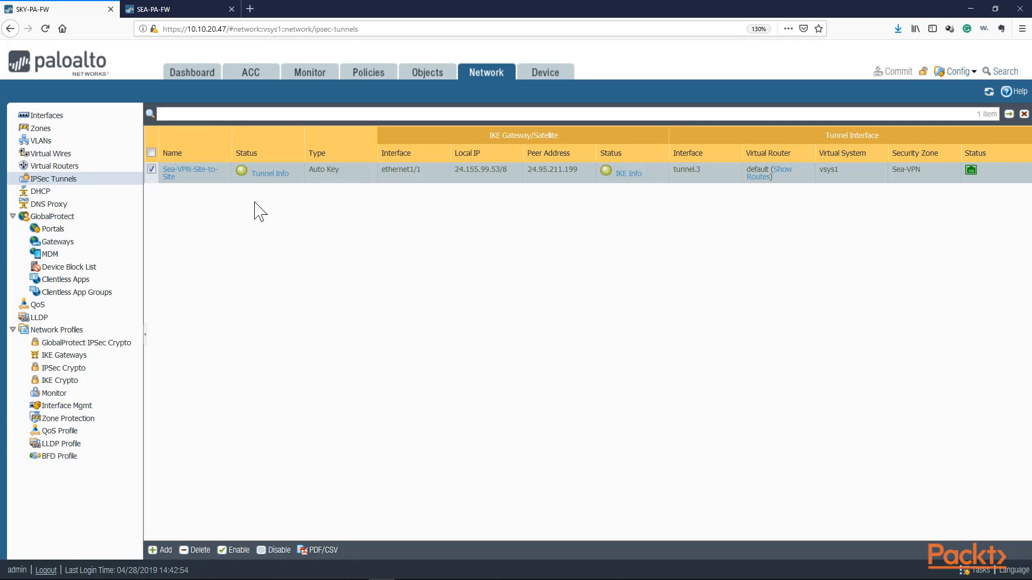
Return to the firewall web interface and open the tunnel info of Sea-VPN-Site-to-Site to examine its packet encapsulation and decapsulation counters.
click(270, 175)
drag(276, 186, 277, 215)
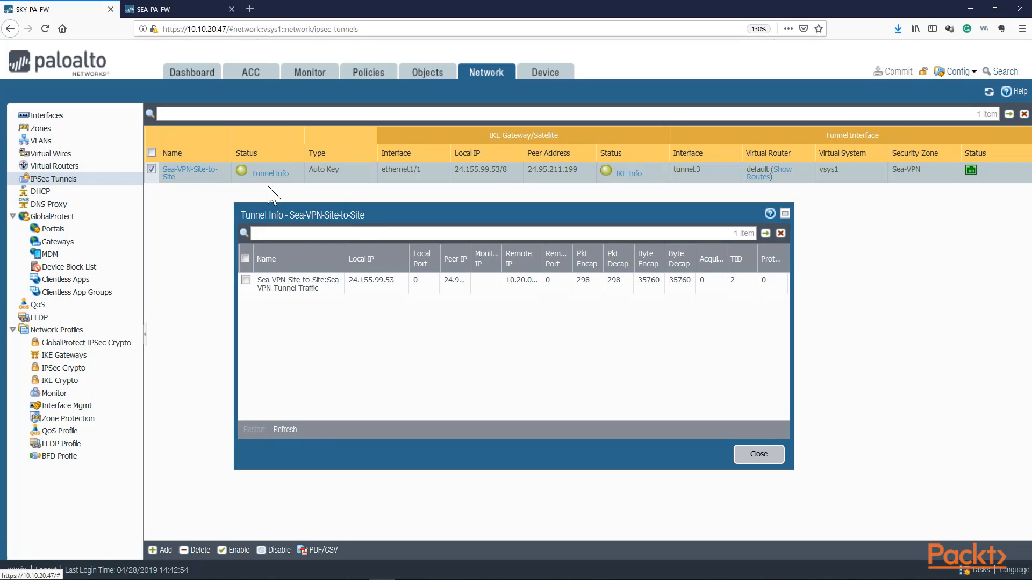
Refresh the Sea-VPN-Site-to-Site tunnel info repeatedly to check its packet and byte counters for live traffic, and close the tunnel info.
drag(359, 213, 284, 208)
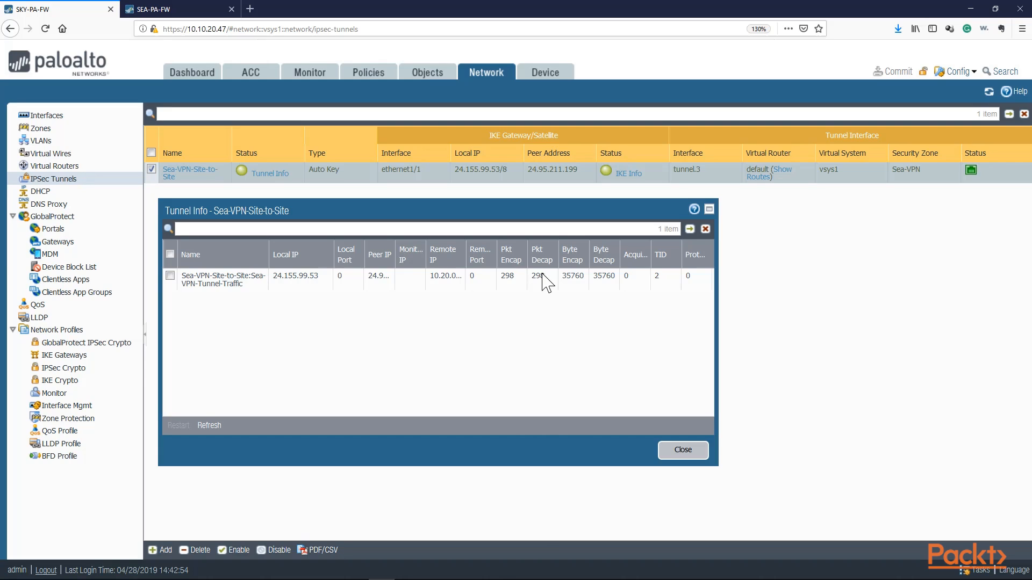
click(209, 426)
click(201, 426)
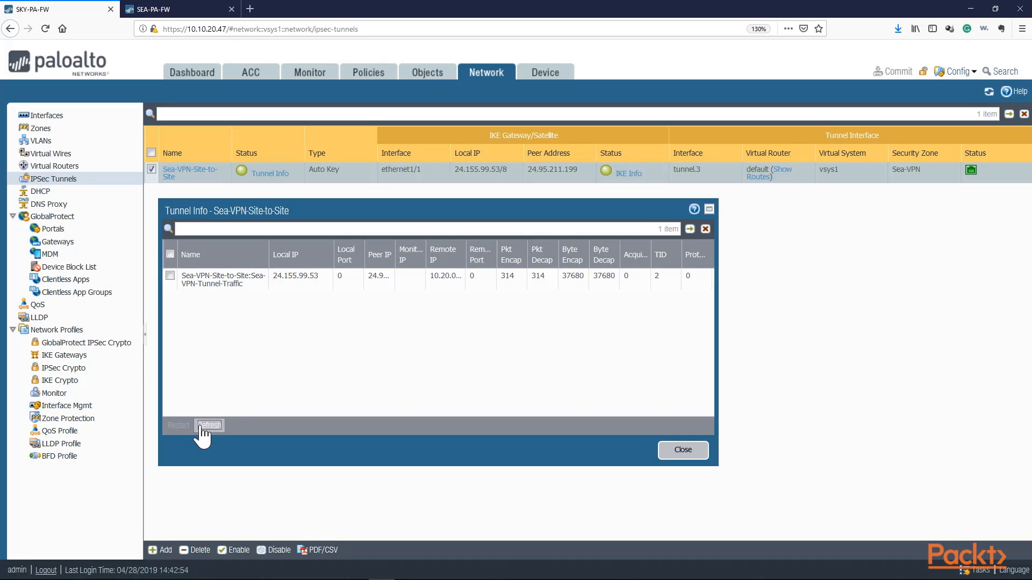
click(201, 426)
click(202, 427)
click(679, 454)
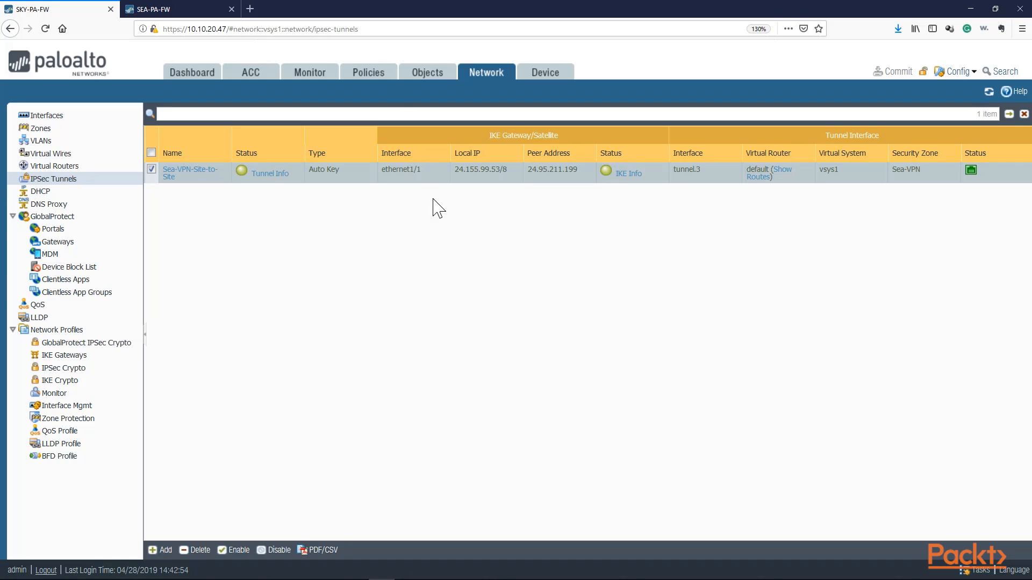
Open the security policy rules and refresh them repeatedly to check the hit count of the Inside-to-Sea-VPN-Tunnel rule.
click(370, 74)
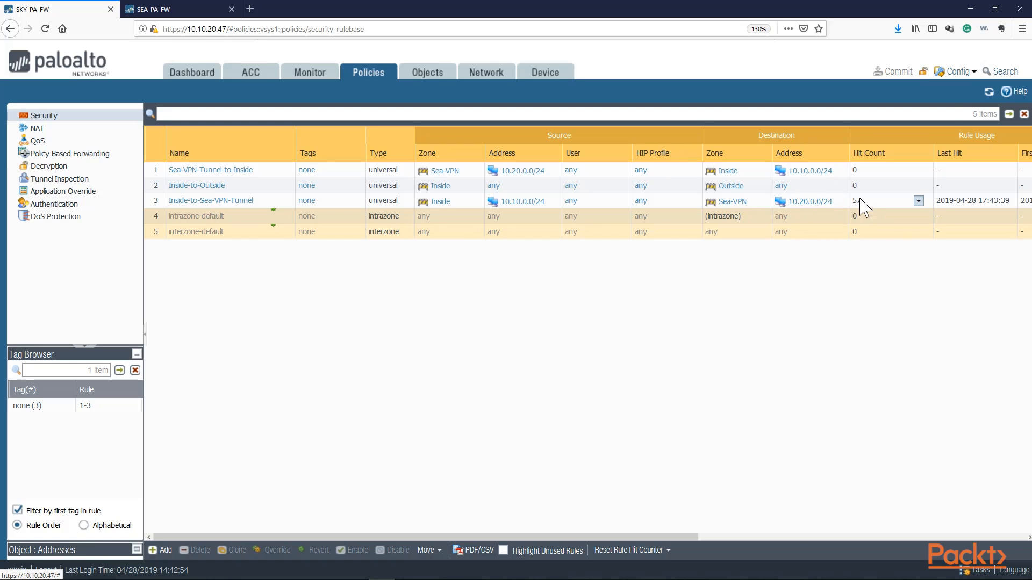
click(988, 92)
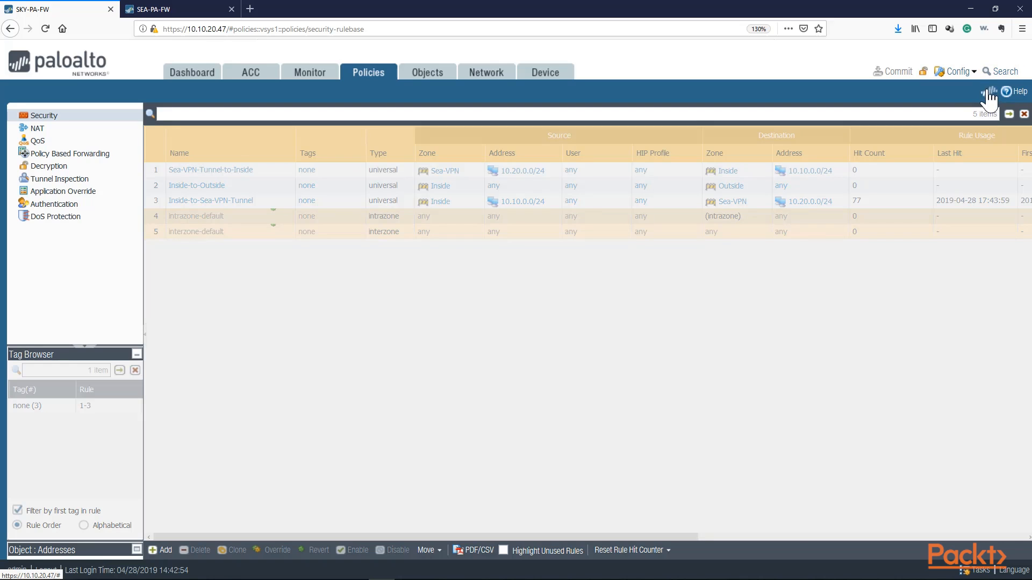
click(988, 93)
click(989, 93)
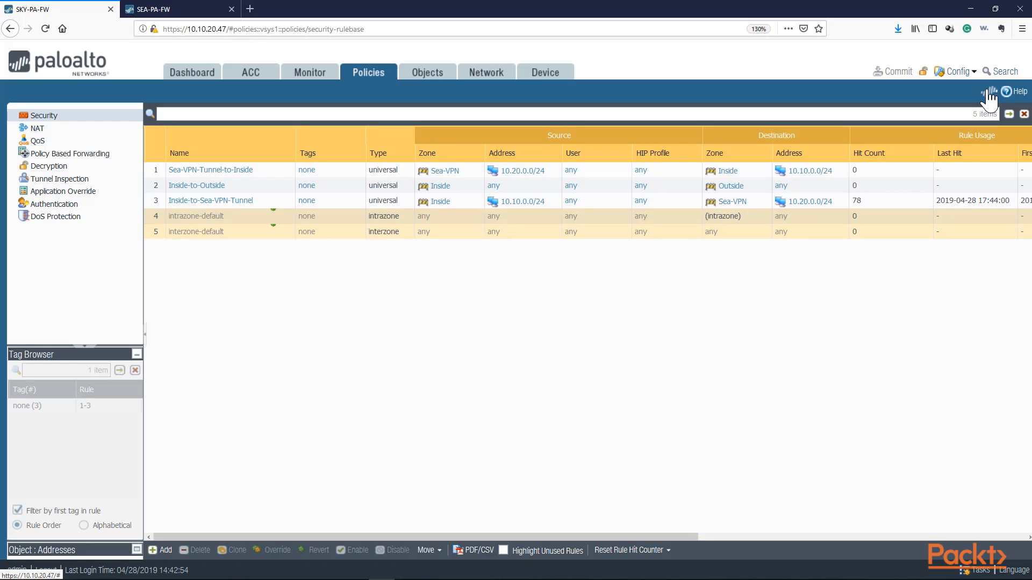
click(988, 94)
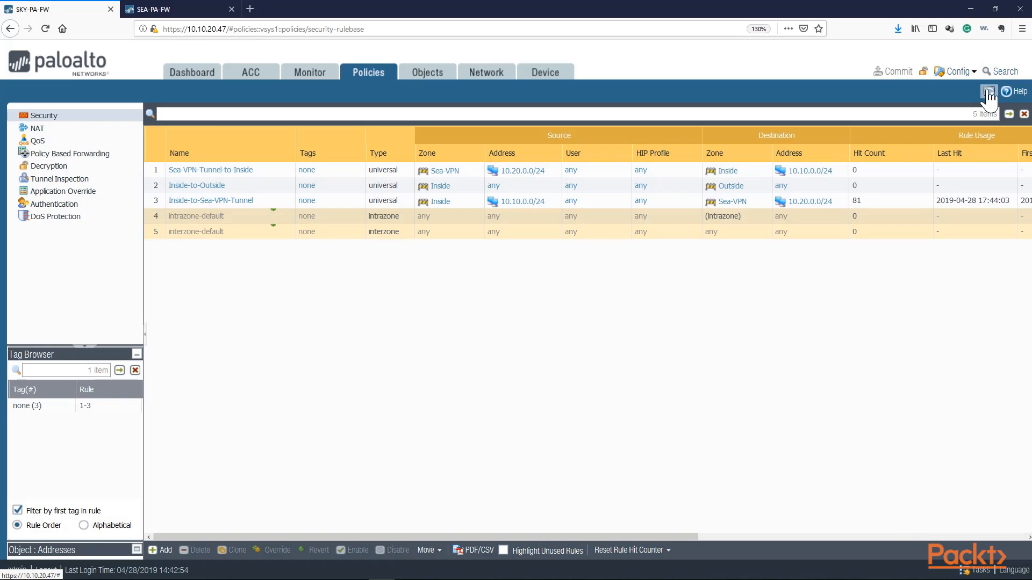